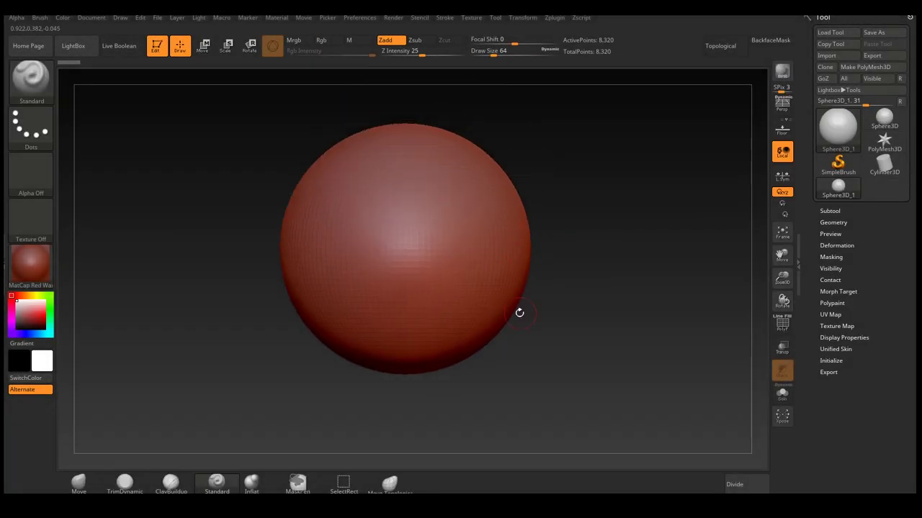
# - Move the first sphere upward and append a second Sphere3D as a new subtool
pyautogui.press('w')
pyautogui.moveTo(415, 186)
pyautogui.mouseDown()
pyautogui.moveTo(416, 171)
pyautogui.moveTo(481, 211)
pyautogui.mouseUp()
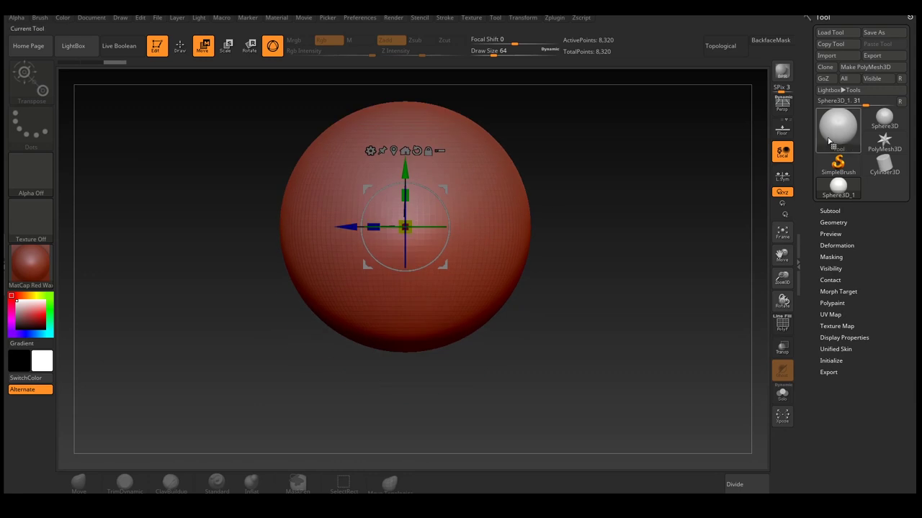
pyautogui.click(829, 211)
pyautogui.click(838, 86)
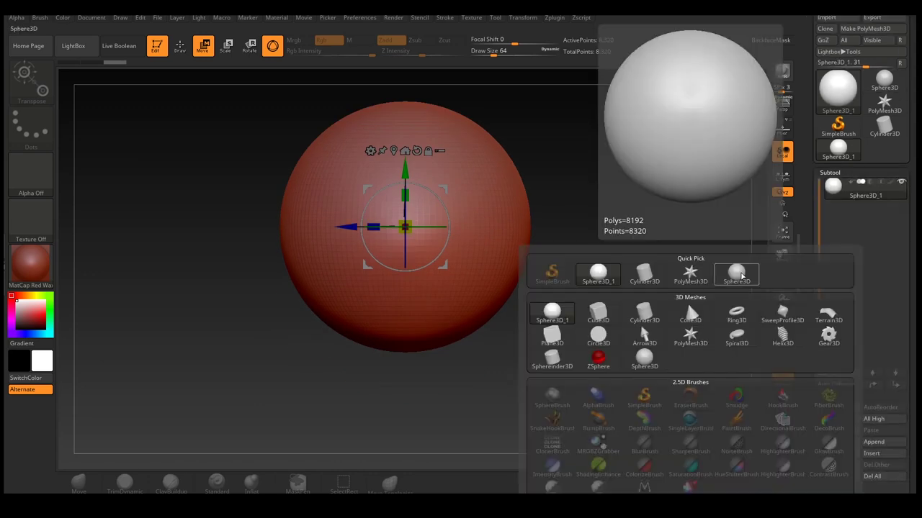
pyautogui.click(741, 277)
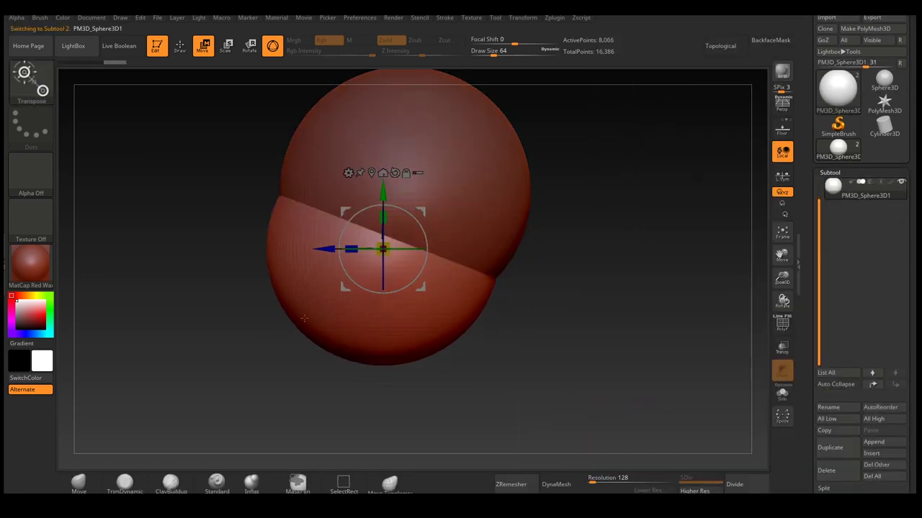
# - Pull the second sphere forward into a jutting jaw mass with the Move brush on grey material
pyautogui.press('q')
pyautogui.click(30, 263)
pyautogui.click(320, 311)
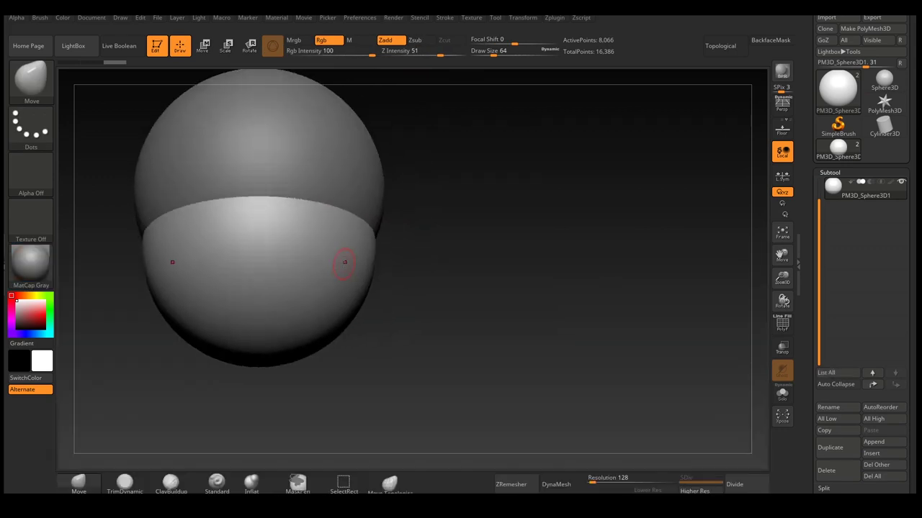
pyautogui.moveTo(194, 239)
pyautogui.keyDown('alt'); pyautogui.mouseDown()
pyautogui.moveTo(382, 250)
pyautogui.moveTo(319, 308)
pyautogui.moveTo(329, 288)
pyautogui.moveTo(302, 224)
pyautogui.moveTo(285, 217)
pyautogui.mouseUp(); pyautogui.keyUp('alt')
pyautogui.press('s')
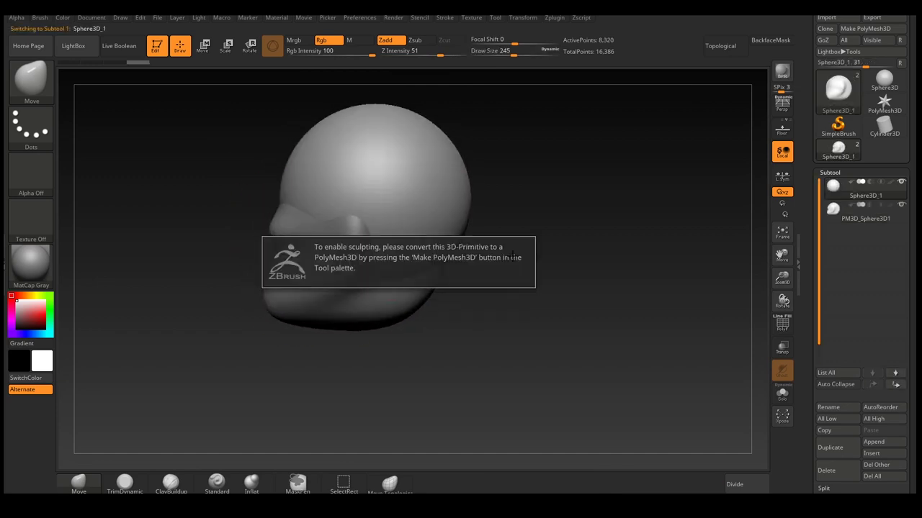
# - Make the shaped sphere a PolyMesh3D and insert it into the combined head tool
pyautogui.click(854, 30)
pyautogui.click(873, 452)
pyautogui.click(873, 452)
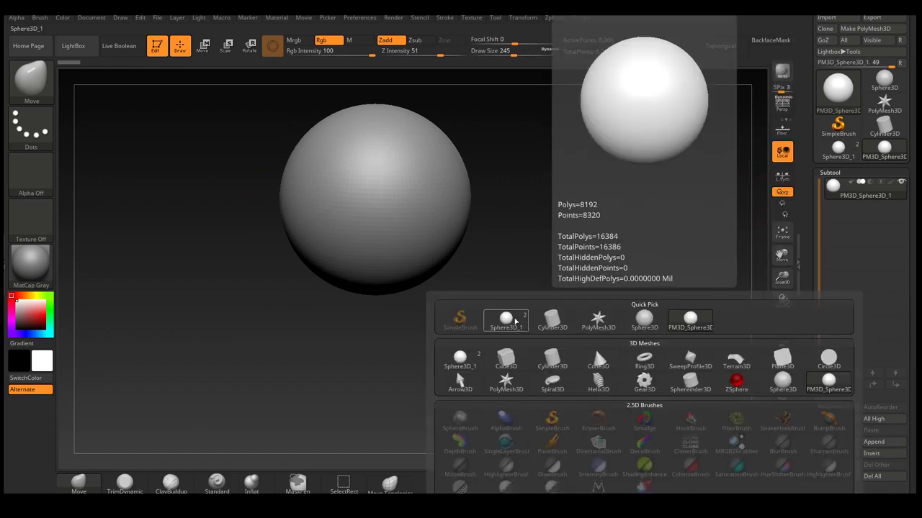
pyautogui.click(509, 322)
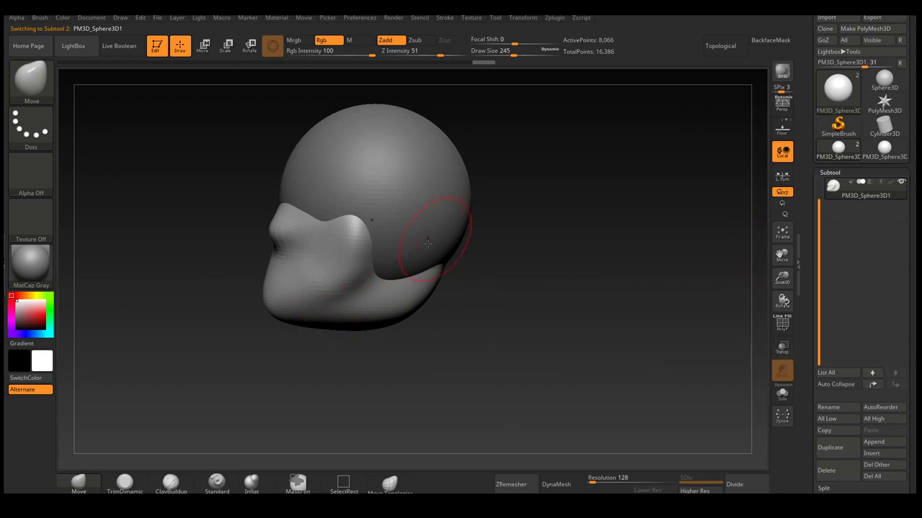
pyautogui.click(884, 79)
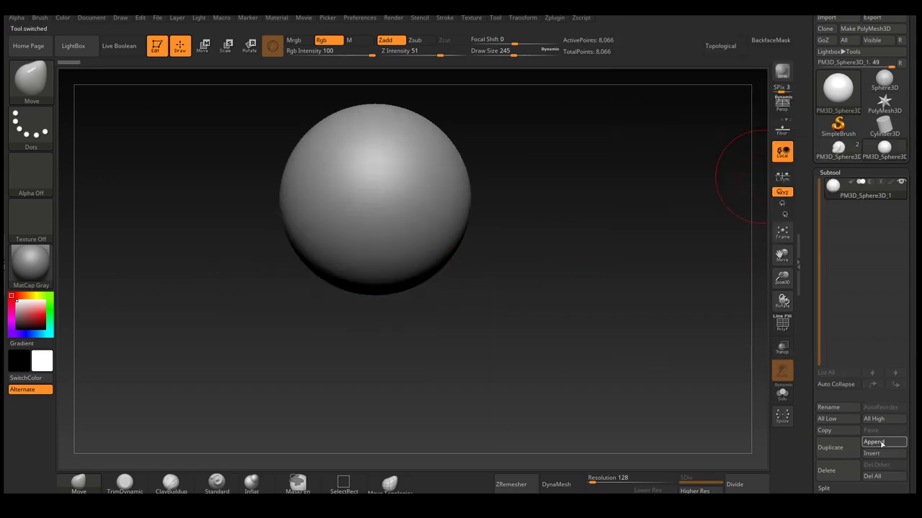
# - Select the face mass and refine it from a side angle with Trim Dynamic and Move
pyautogui.press('b')
pyautogui.press('t')
pyautogui.press('d')
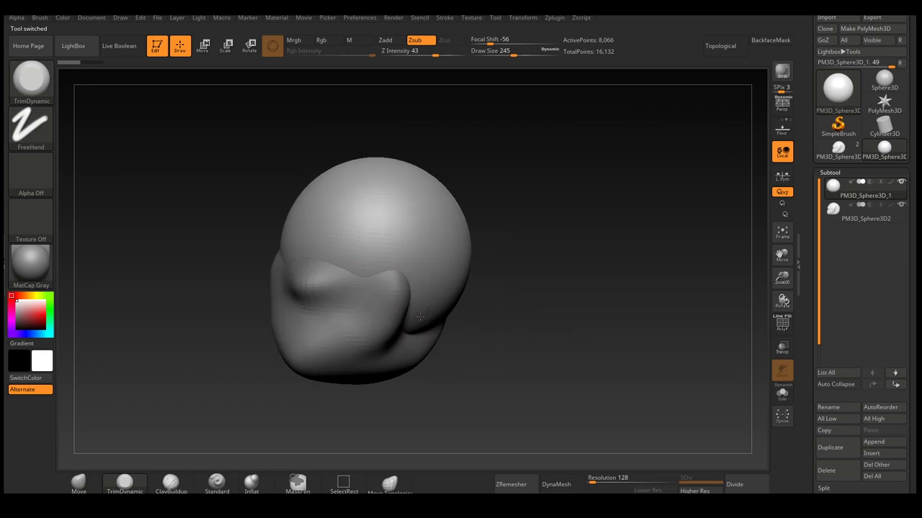
pyautogui.keyDown('alt'); pyautogui.click(400, 279); pyautogui.keyUp('alt')
pyautogui.moveTo(390, 332)
pyautogui.mouseDown(button='right')
pyautogui.moveTo(449, 350)
pyautogui.moveTo(676, 287)
pyautogui.moveTo(807, 403)
pyautogui.mouseUp(button='right')
pyautogui.press('b')
pyautogui.press('m')
pyautogui.press('v')
# - Append a Cylinder3D, stretch it taller into a neck with Transpose, and subdivide it
pyautogui.click(874, 441)
pyautogui.click(633, 338)
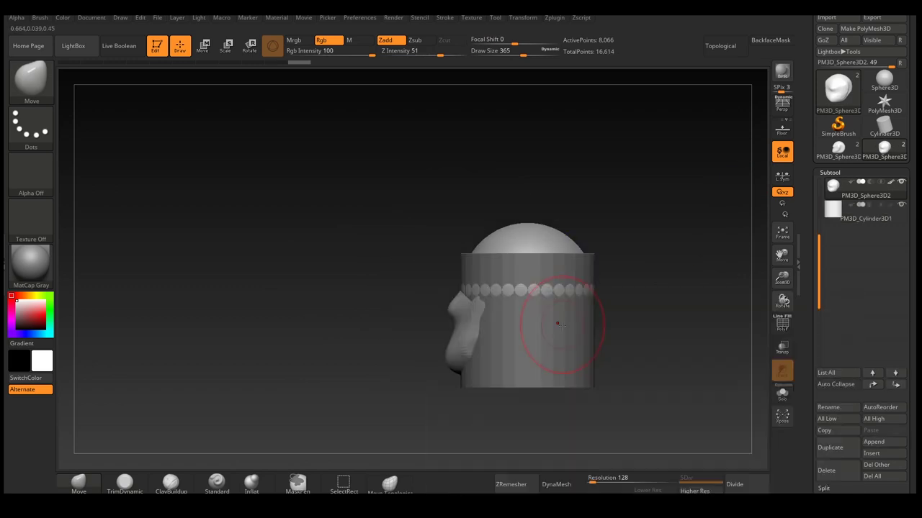
pyautogui.keyDown('alt'); pyautogui.click(519, 340); pyautogui.keyUp('alt')
pyautogui.press('w')
pyautogui.moveTo(505, 265)
pyautogui.mouseDown()
pyautogui.moveTo(506, 244)
pyautogui.moveTo(504, 333)
pyautogui.moveTo(461, 345)
pyautogui.mouseUp()
pyautogui.press('q')
pyautogui.hotkey('ctrl', 'd')
pyautogui.hotkey('ctrl', 'd')
# - Smooth the jagged pattern on the neck with ClayBuildup from a front view
pyautogui.moveTo(514, 377)
pyautogui.mouseDown(button='right')
pyautogui.moveTo(516, 368)
pyautogui.moveTo(486, 393)
pyautogui.mouseUp(button='right')
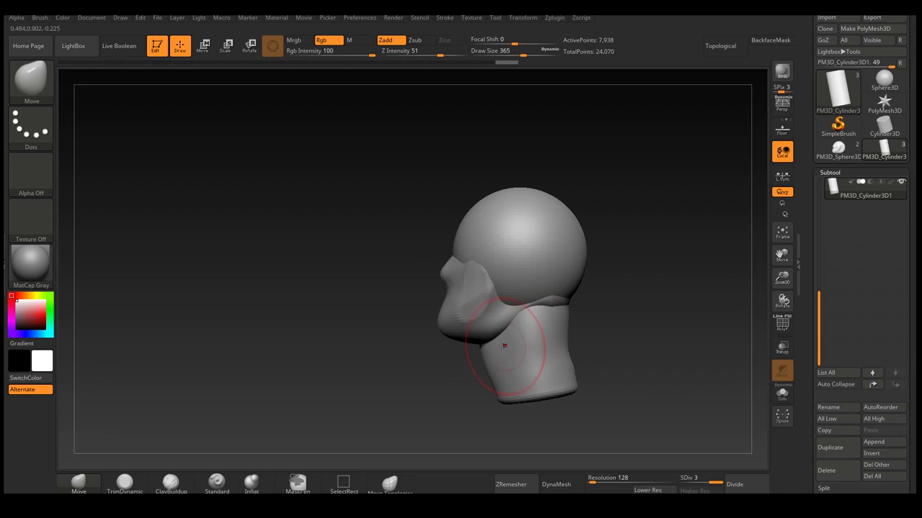
pyautogui.moveTo(491, 404)
pyautogui.mouseDown(button='right')
pyautogui.moveTo(540, 331)
pyautogui.moveTo(520, 286)
pyautogui.mouseUp(button='right')
pyautogui.press('b')
pyautogui.press('c')
pyautogui.press('b')
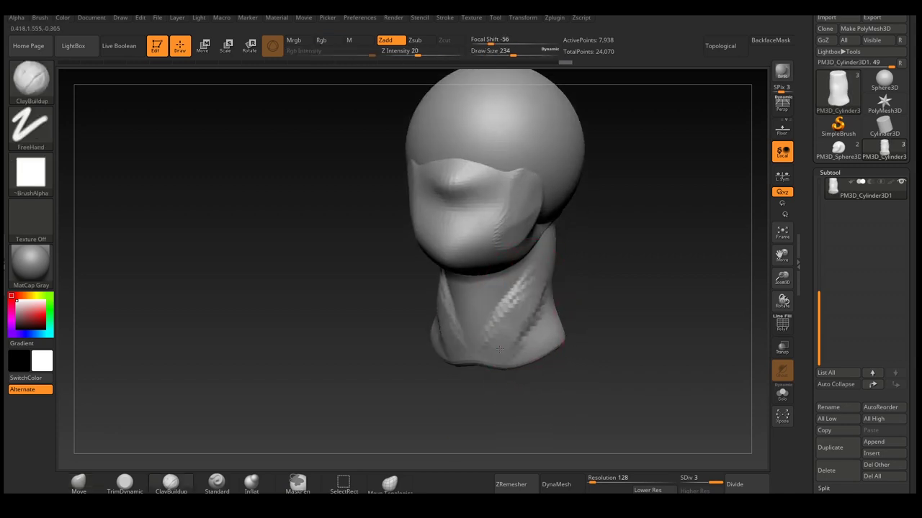
pyautogui.keyDown('shift'); pyautogui.moveTo(494, 329); pyautogui.dragTo(489, 302); pyautogui.keyUp('shift')
pyautogui.moveTo(504, 317)
pyautogui.mouseDown(button='right')
pyautogui.moveTo(480, 288)
pyautogui.moveTo(494, 298)
pyautogui.moveTo(567, 229)
pyautogui.moveTo(529, 212)
pyautogui.mouseUp(button='right')
pyautogui.press('b')
# - Select the skull sphere and pull ears out on both sides with the Move brush
pyautogui.press('m')
pyautogui.press('v')
pyautogui.keyDown('alt'); pyautogui.click(524, 217); pyautogui.keyUp('alt')
pyautogui.keyDown('ctrl'); pyautogui.click(297, 484); pyautogui.keyUp('ctrl')
pyautogui.click(170, 424)
pyautogui.moveTo(500, 200)
pyautogui.mouseDown(button='right')
pyautogui.moveTo(563, 241)
pyautogui.moveTo(576, 217)
pyautogui.moveTo(511, 192)
pyautogui.mouseUp(button='right')
pyautogui.press('s')
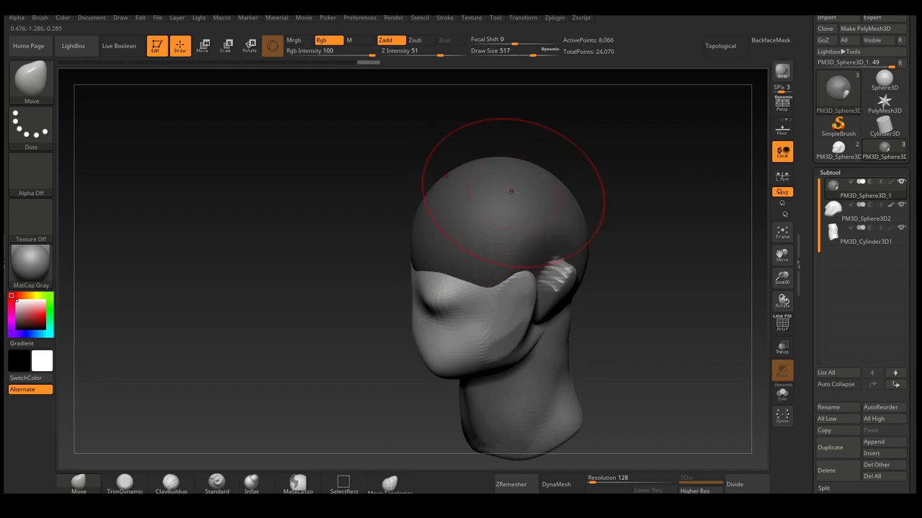
pyautogui.moveTo(613, 216)
pyautogui.mouseDown(button='right')
pyautogui.moveTo(476, 278)
pyautogui.moveTo(551, 222)
pyautogui.mouseUp(button='right')
pyautogui.press('s')
pyautogui.moveTo(551, 221); pyautogui.dragTo(563, 222)
pyautogui.moveTo(563, 221)
pyautogui.mouseDown(button='right')
pyautogui.moveTo(686, 277)
pyautogui.moveTo(545, 340)
pyautogui.mouseUp(button='right')
# - Shape the back of the neck cylinder with ClayBuildup and Move
pyautogui.keyDown('alt'); pyautogui.click(533, 346); pyautogui.keyUp('alt')
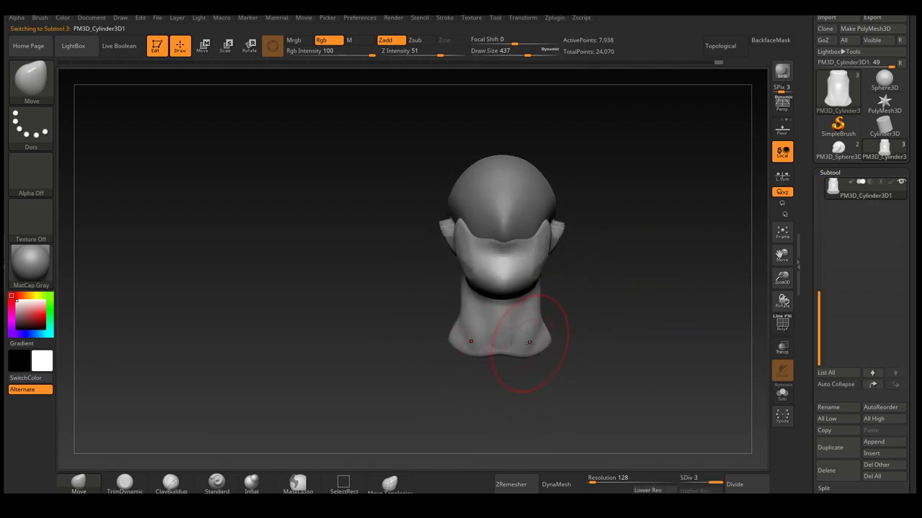
pyautogui.moveTo(516, 363)
pyautogui.mouseDown(button='right')
pyautogui.moveTo(494, 350)
pyautogui.moveTo(522, 336)
pyautogui.moveTo(422, 319)
pyautogui.moveTo(418, 293)
pyautogui.moveTo(338, 317)
pyautogui.moveTo(394, 339)
pyautogui.moveTo(370, 360)
pyautogui.moveTo(339, 319)
pyautogui.moveTo(288, 360)
pyautogui.moveTo(323, 351)
pyautogui.moveTo(314, 304)
pyautogui.mouseUp(button='right')
pyautogui.press('b')
pyautogui.press('c')
pyautogui.press('b')
pyautogui.press('b')
pyautogui.press('m')
pyautogui.press('v')
pyautogui.moveTo(355, 277)
pyautogui.mouseDown(button='right')
pyautogui.moveTo(354, 323)
pyautogui.moveTo(357, 301)
pyautogui.moveTo(330, 311)
pyautogui.mouseUp(button='right')
# - Select the face mass, subdivide it, and lasso-mask then clear the mask
pyautogui.keyDown('alt'); pyautogui.click(338, 314); pyautogui.keyUp('alt')
pyautogui.moveTo(368, 286)
pyautogui.mouseDown(button='right')
pyautogui.moveTo(718, 245)
pyautogui.moveTo(373, 281)
pyautogui.moveTo(360, 253)
pyautogui.moveTo(479, 237)
pyautogui.mouseUp(button='right')
pyautogui.hotkey('ctrl', 'd')
pyautogui.press('ctrl')
pyautogui.keyDown('ctrl'); pyautogui.moveTo(407, 323); pyautogui.dragTo(399, 238); pyautogui.keyUp('ctrl')
pyautogui.moveTo(400, 238)
pyautogui.keyDown('alt'); pyautogui.mouseDown(button='right')
pyautogui.moveTo(471, 206)
pyautogui.moveTo(547, 286)
pyautogui.moveTo(562, 288)
pyautogui.moveTo(562, 216)
pyautogui.moveTo(576, 303)
pyautogui.moveTo(627, 368)
pyautogui.moveTo(504, 288)
pyautogui.moveTo(514, 298)
pyautogui.moveTo(518, 288)
pyautogui.moveTo(581, 288)
pyautogui.moveTo(507, 280)
pyautogui.moveTo(494, 267)
pyautogui.moveTo(526, 281)
pyautogui.mouseUp(button='right'); pyautogui.keyUp('alt')
# - Merge the skull, face and neck subtools into one mesh with Merge Down
pyautogui.click(836, 372)
pyautogui.click(720, 497)
pyautogui.click(835, 372)
pyautogui.click(720, 497)
pyautogui.moveTo(648, 324); pyautogui.dragTo(576, 324, button='right')
# - Remesh the merged head with DynaMesh and check its wireframe
pyautogui.click(556, 483)
pyautogui.click(550, 493)
pyautogui.click(551, 492)
pyautogui.click(782, 323)
pyautogui.click(782, 323)
pyautogui.moveTo(648, 324)
pyautogui.keyDown('alt'); pyautogui.mouseDown(button='right')
pyautogui.moveTo(612, 288)
pyautogui.moveTo(496, 249)
pyautogui.mouseUp(button='right'); pyautogui.keyUp('alt')
# - Undo the low-resolution remesh and redo DynaMesh at resolution 176
pyautogui.hotkey('ctrl', 'z')
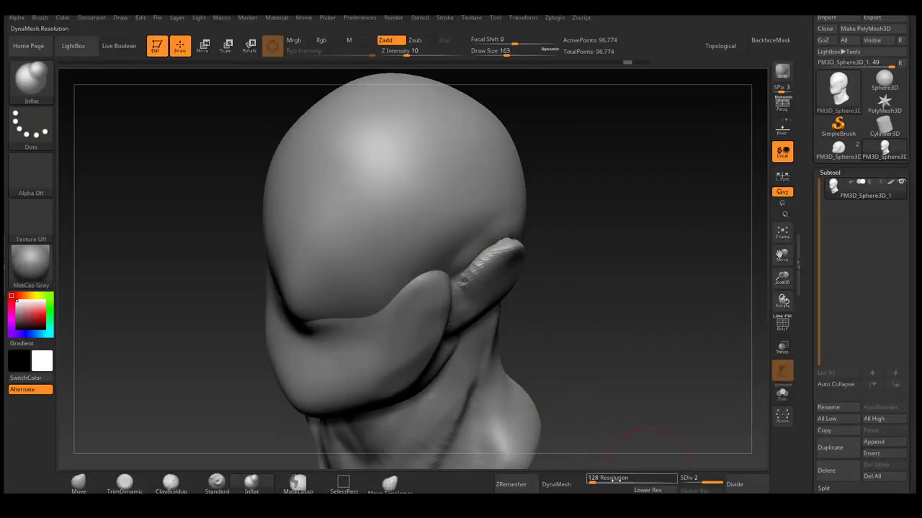
pyautogui.click(569, 489)
pyautogui.click(550, 492)
pyautogui.moveTo(612, 324)
pyautogui.mouseDown()
pyautogui.moveTo(353, 281)
pyautogui.moveTo(424, 316)
pyautogui.mouseUp()
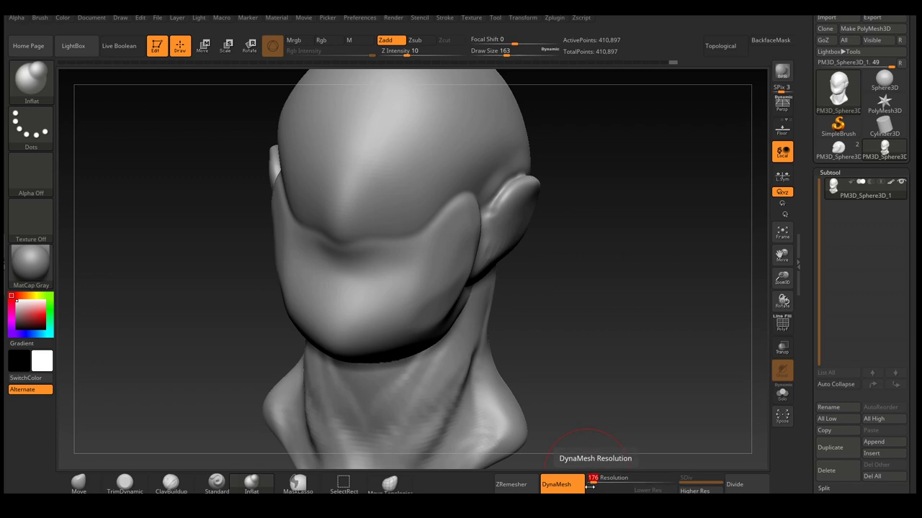
pyautogui.moveTo(438, 317); pyautogui.dragTo(469, 274, button='right')
# - Build up the cheeks with ClayBuildup and reshape under the jaw with Move
pyautogui.press('b')
pyautogui.press('c')
pyautogui.press('b')
pyautogui.press('space')
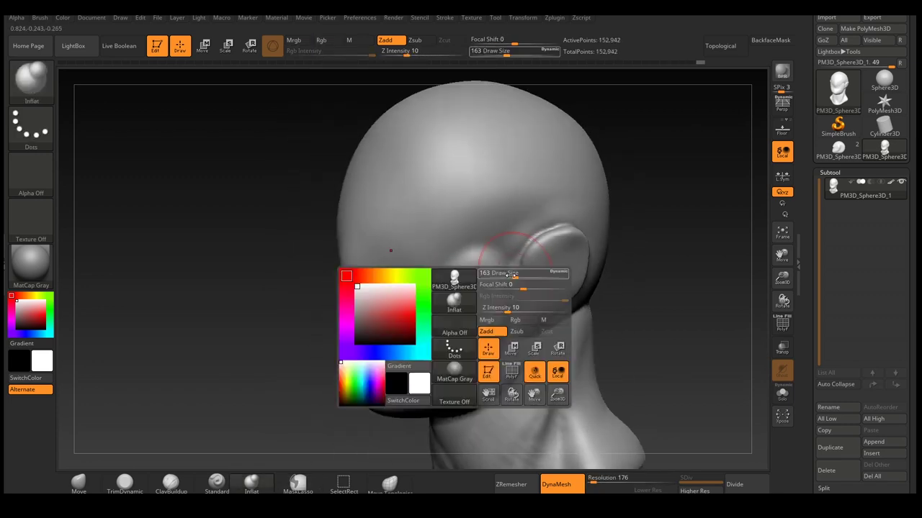
pyautogui.moveTo(515, 303); pyautogui.dragTo(512, 301, button='right')
pyautogui.press('s')
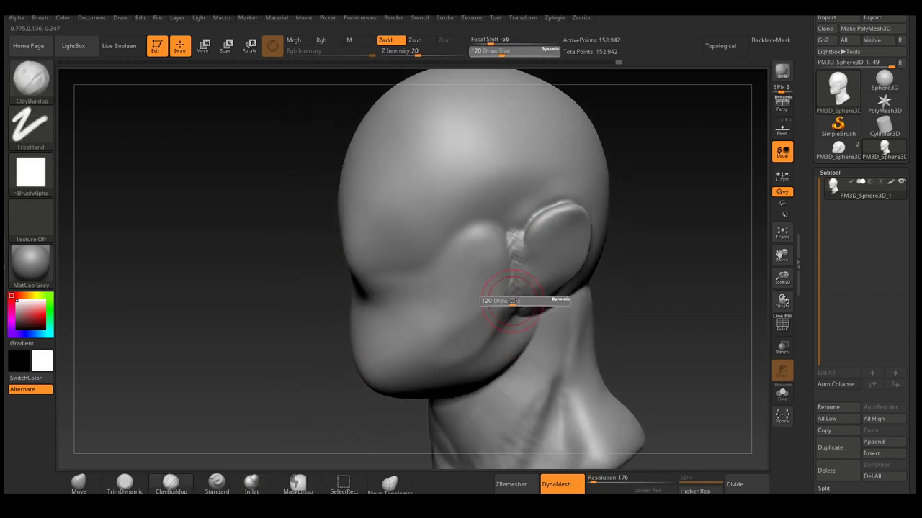
pyautogui.hotkey('ctrl', 'z')
pyautogui.press('b')
pyautogui.press('m')
pyautogui.press('v')
pyautogui.moveTo(468, 348); pyautogui.dragTo(476, 342, button='right')
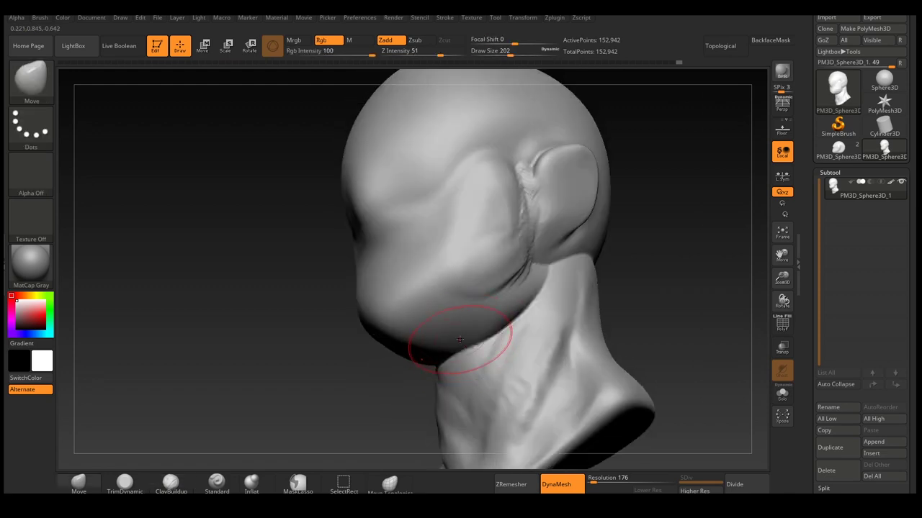
pyautogui.hotkey('ctrl', 'z')
# - Add clay and reshape the left side of the face near the ear
pyautogui.press('b')
pyautogui.press('c')
pyautogui.press('b')
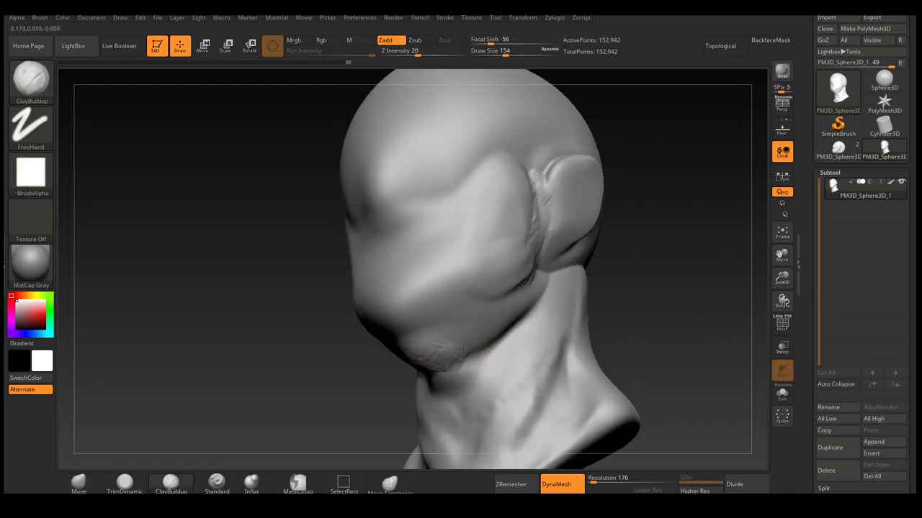
pyautogui.moveTo(525, 315)
pyautogui.mouseDown(button='right')
pyautogui.moveTo(456, 322)
pyautogui.moveTo(419, 241)
pyautogui.mouseUp(button='right')
pyautogui.moveTo(424, 315)
pyautogui.mouseDown(button='right')
pyautogui.moveTo(434, 313)
pyautogui.moveTo(432, 274)
pyautogui.moveTo(440, 306)
pyautogui.moveTo(479, 298)
pyautogui.moveTo(288, 351)
pyautogui.mouseUp(button='right')
pyautogui.press('b')
pyautogui.press('m')
pyautogui.press('v')
pyautogui.moveTo(332, 409); pyautogui.dragTo(391, 367, button='right')
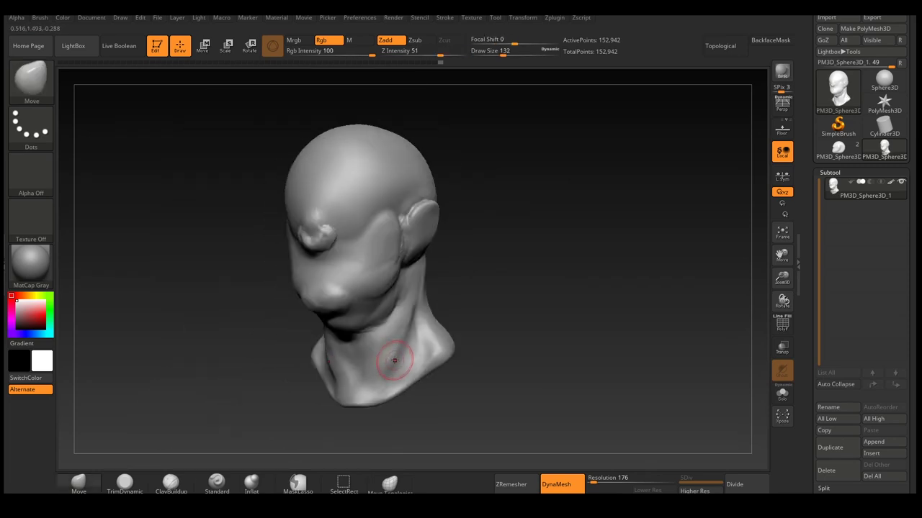
# - Flatten the front and left side of the face with Trim Dynamic
pyautogui.press('b')
pyautogui.press('t')
pyautogui.press('d')
pyautogui.moveTo(407, 325)
pyautogui.mouseDown(button='right')
pyautogui.moveTo(381, 329)
pyautogui.moveTo(411, 278)
pyautogui.moveTo(323, 211)
pyautogui.moveTo(336, 273)
pyautogui.moveTo(326, 258)
pyautogui.mouseUp(button='right')
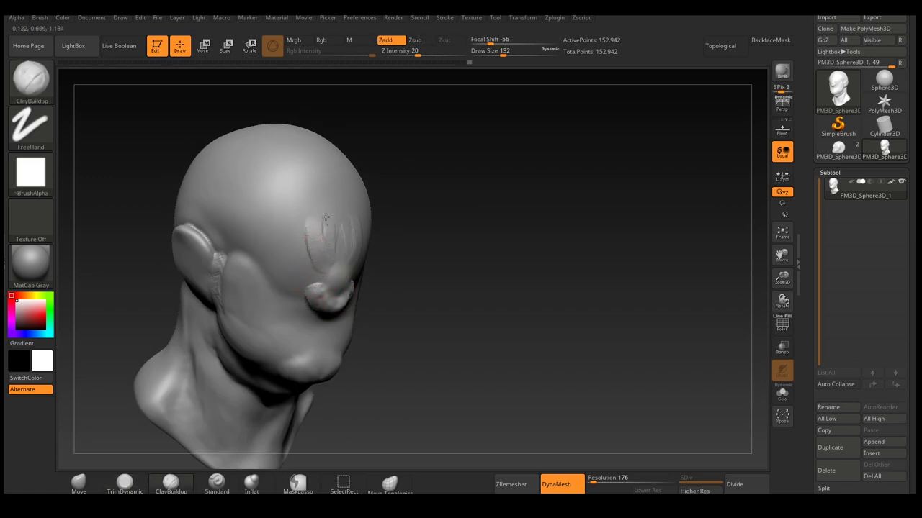
pyautogui.moveTo(287, 224)
pyautogui.mouseDown(button='right')
pyautogui.moveTo(378, 276)
pyautogui.moveTo(384, 309)
pyautogui.moveTo(362, 291)
pyautogui.moveTo(337, 315)
pyautogui.moveTo(367, 353)
pyautogui.moveTo(353, 317)
pyautogui.mouseUp(button='right')
# - Carve creases around the mouth and nose with DamStandard
pyautogui.press('b')
pyautogui.press('d')
pyautogui.press('s')
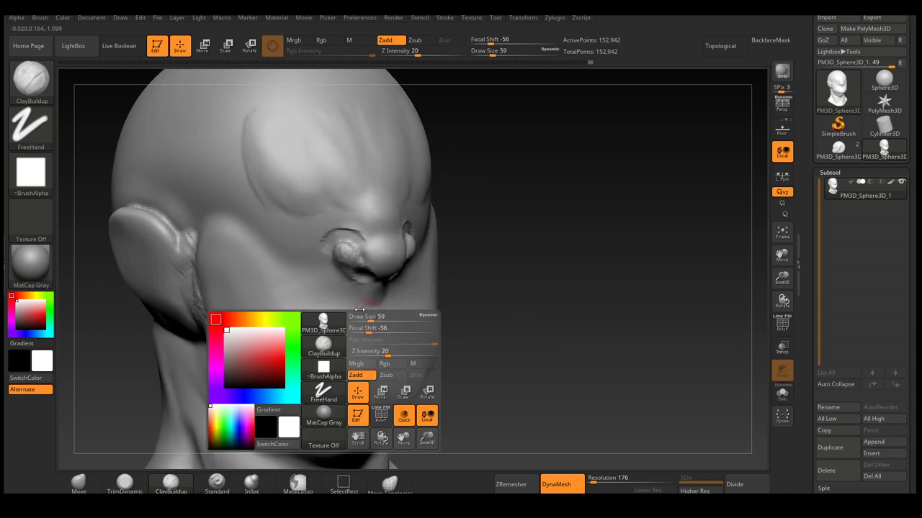
pyautogui.moveTo(345, 316); pyautogui.dragTo(366, 308)
pyautogui.moveTo(366, 308)
pyautogui.mouseDown(button='right')
pyautogui.moveTo(321, 325)
pyautogui.moveTo(317, 345)
pyautogui.moveTo(337, 356)
pyautogui.mouseUp(button='right')
pyautogui.press('s')
pyautogui.keyDown('shift'); pyautogui.moveTo(273, 354); pyautogui.dragTo(338, 317, button='right'); pyautogui.keyUp('shift')
# - Lasso-mask the upper lip and nose area, then clear the mask
pyautogui.keyDown('ctrl'); pyautogui.moveTo(303, 302); pyautogui.dragTo(403, 277); pyautogui.keyUp('ctrl')
pyautogui.moveTo(360, 310)
pyautogui.mouseDown(button='right')
pyautogui.moveTo(370, 339)
pyautogui.moveTo(428, 301)
pyautogui.mouseUp(button='right')
pyautogui.moveTo(389, 252); pyautogui.dragTo(411, 257, button='right')
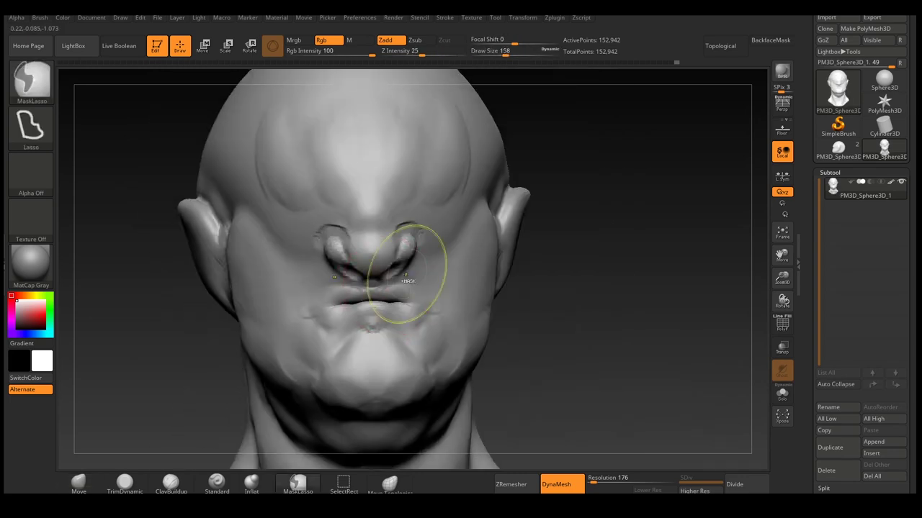
pyautogui.keyDown('ctrl'); pyautogui.moveTo(432, 230); pyautogui.dragTo(302, 216); pyautogui.keyUp('ctrl')
pyautogui.moveTo(393, 296); pyautogui.dragTo(433, 307, button='right')
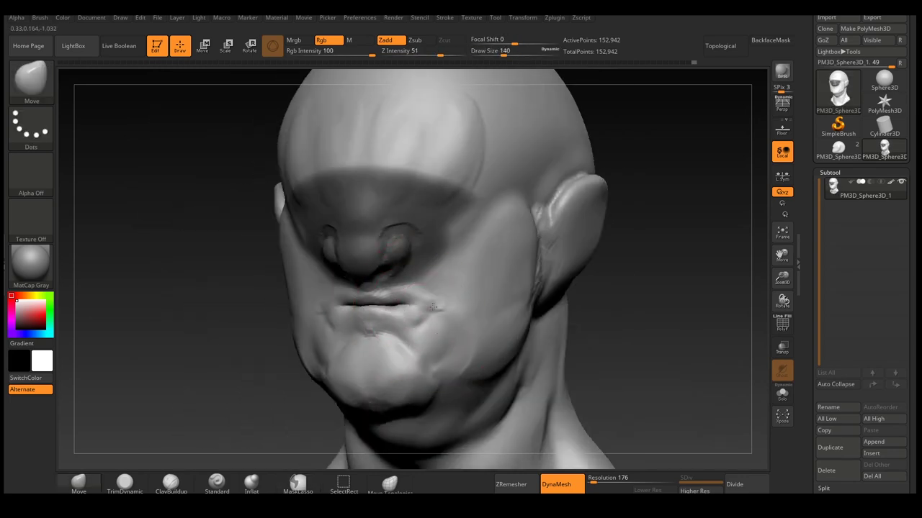
pyautogui.moveTo(378, 314)
pyautogui.mouseDown(button='right')
pyautogui.moveTo(406, 232)
pyautogui.moveTo(417, 247)
pyautogui.mouseUp(button='right')
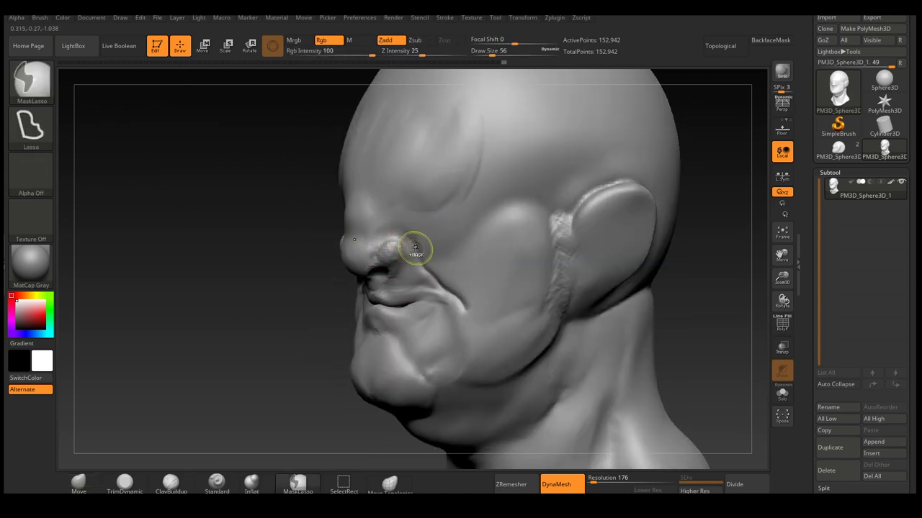
# - Build up the lips and nose with ClayBuildup from a side-on view
pyautogui.press('b')
pyautogui.press('c')
pyautogui.press('b')
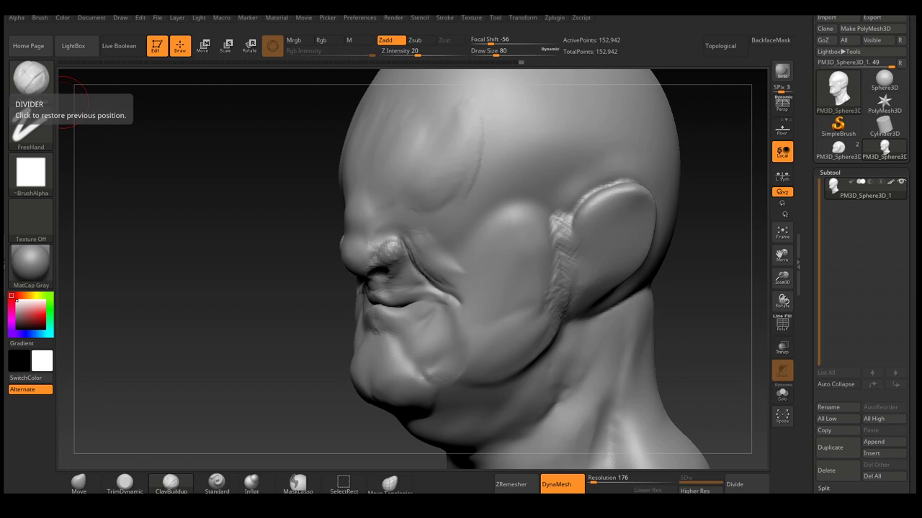
pyautogui.moveTo(504, 281); pyautogui.dragTo(438, 255, button='right')
pyautogui.moveTo(427, 219)
pyautogui.mouseDown(button='right')
pyautogui.moveTo(456, 308)
pyautogui.moveTo(448, 288)
pyautogui.moveTo(478, 312)
pyautogui.moveTo(465, 250)
pyautogui.moveTo(447, 259)
pyautogui.moveTo(422, 249)
pyautogui.moveTo(408, 206)
pyautogui.moveTo(425, 223)
pyautogui.moveTo(418, 237)
pyautogui.moveTo(452, 259)
pyautogui.moveTo(360, 298)
pyautogui.moveTo(364, 325)
pyautogui.moveTo(328, 320)
pyautogui.moveTo(391, 313)
pyautogui.moveTo(497, 211)
pyautogui.moveTo(510, 281)
pyautogui.mouseUp(button='right')
pyautogui.click(170, 483)
# - Carve the mouth slit and cheek folds with DamStandard
pyautogui.press('b')
pyautogui.press('d')
pyautogui.press('s')
pyautogui.moveTo(493, 237); pyautogui.dragTo(504, 311, button='right')
pyautogui.moveTo(447, 368); pyautogui.dragTo(463, 360, button='right')
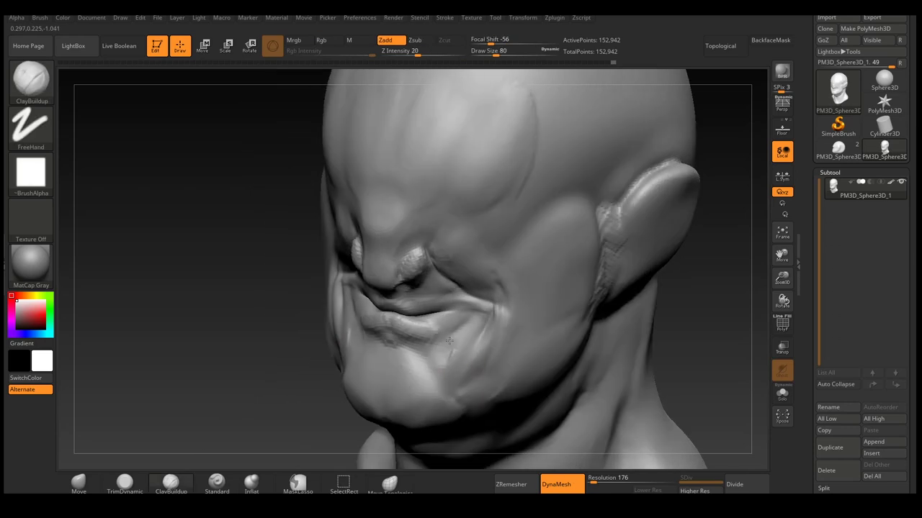
pyautogui.moveTo(468, 323)
pyautogui.mouseDown(button='right')
pyautogui.moveTo(432, 325)
pyautogui.moveTo(453, 340)
pyautogui.moveTo(450, 316)
pyautogui.mouseUp(button='right')
pyautogui.moveTo(357, 324)
pyautogui.mouseDown(button='right')
pyautogui.moveTo(421, 333)
pyautogui.moveTo(398, 317)
pyautogui.mouseUp(button='right')
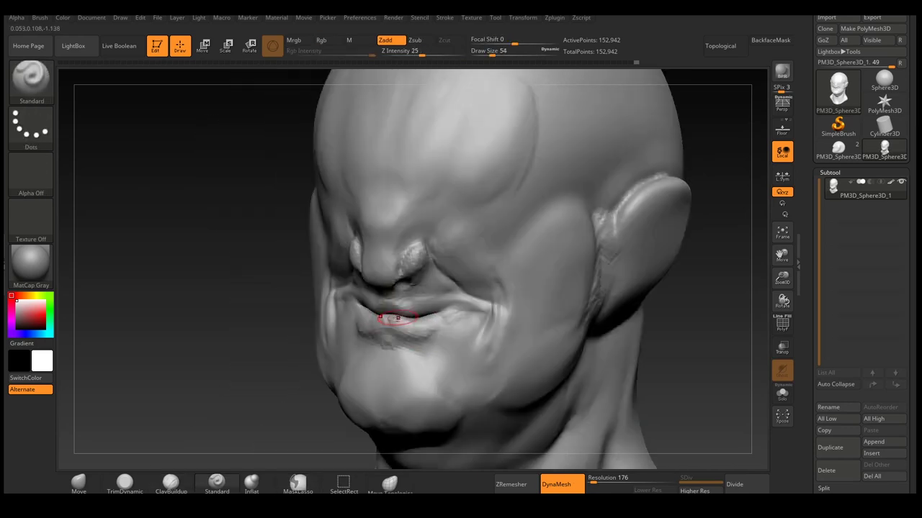
pyautogui.moveTo(234, 326); pyautogui.dragTo(407, 307, button='right')
pyautogui.press('s')
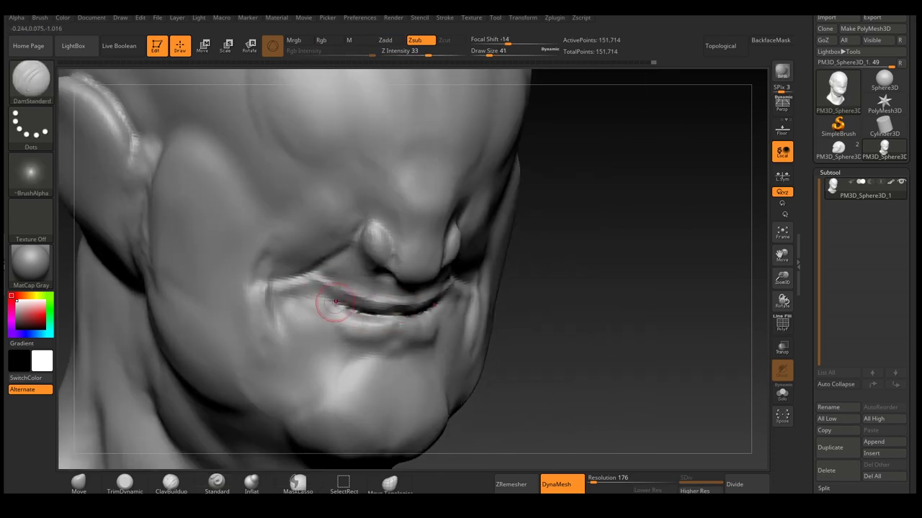
# - Build up the cheek masses with ClayBuildup and Move, then use a smaller ClayBuildup brush
pyautogui.press('b')
pyautogui.press('c')
pyautogui.press('b')
pyautogui.moveTo(273, 262)
pyautogui.mouseDown(button='right')
pyautogui.moveTo(338, 254)
pyautogui.moveTo(339, 264)
pyautogui.moveTo(308, 278)
pyautogui.moveTo(404, 294)
pyautogui.moveTo(422, 288)
pyautogui.moveTo(442, 305)
pyautogui.moveTo(468, 273)
pyautogui.mouseUp(button='right')
pyautogui.press('s')
pyautogui.press('b')
pyautogui.press('m')
pyautogui.press('v')
pyautogui.press('b')
pyautogui.press('c')
pyautogui.press('b')
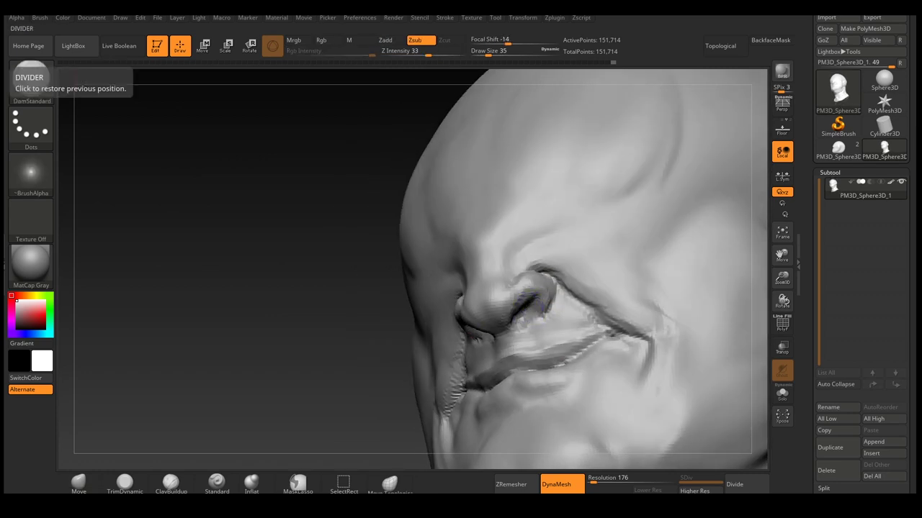
# - From the front, build and flatten the smile folds with ClayBuildup and TrimDynamic at size 94
pyautogui.moveTo(541, 263)
pyautogui.mouseDown(button='right')
pyautogui.moveTo(520, 250)
pyautogui.moveTo(558, 302)
pyautogui.moveTo(588, 293)
pyautogui.moveTo(555, 309)
pyautogui.moveTo(540, 359)
pyautogui.moveTo(597, 319)
pyautogui.moveTo(469, 322)
pyautogui.moveTo(552, 295)
pyautogui.moveTo(464, 273)
pyautogui.mouseUp(button='right')
pyautogui.press('b')
pyautogui.press('c')
pyautogui.press('b')
pyautogui.press('b')
pyautogui.press('t')
pyautogui.press('d')
pyautogui.press('b')
pyautogui.press('c')
pyautogui.press('b')
pyautogui.press('s')
pyautogui.moveTo(465, 272); pyautogui.dragTo(449, 273)
pyautogui.moveTo(450, 208); pyautogui.dragTo(491, 255, button='right')
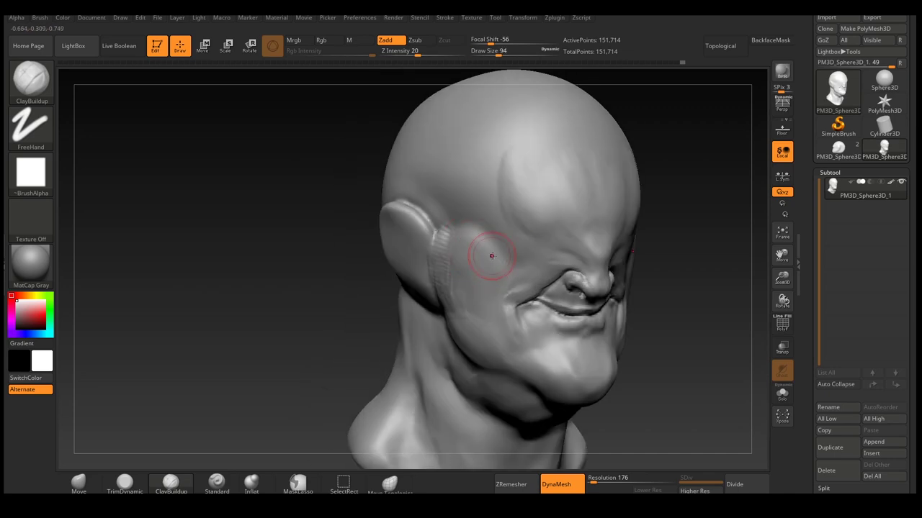
pyautogui.moveTo(506, 358)
pyautogui.mouseDown(button='right')
pyautogui.moveTo(502, 319)
pyautogui.moveTo(565, 282)
pyautogui.moveTo(401, 302)
pyautogui.moveTo(424, 317)
pyautogui.moveTo(600, 252)
pyautogui.mouseUp(button='right')
# - Reshape jowls with Move and ClayBuildup, carve the crease under the lower lip with DamStandard, then pick TrimDynamic
pyautogui.press('b')
pyautogui.press('m')
pyautogui.press('v')
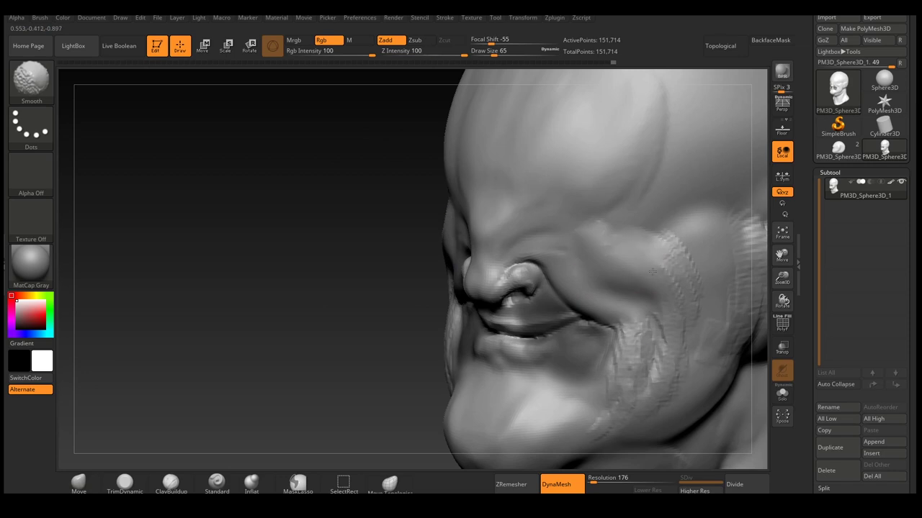
pyautogui.moveTo(623, 366)
pyautogui.keyDown('ctrl'); pyautogui.mouseDown(button='right')
pyautogui.moveTo(483, 325)
pyautogui.moveTo(500, 261)
pyautogui.moveTo(494, 288)
pyautogui.moveTo(592, 302)
pyautogui.moveTo(551, 324)
pyautogui.moveTo(540, 349)
pyautogui.moveTo(576, 280)
pyautogui.mouseUp(button='right'); pyautogui.keyUp('ctrl')
pyautogui.press('b')
pyautogui.press('c')
pyautogui.press('b')
pyautogui.press('b')
pyautogui.press('d')
pyautogui.press('s')
pyautogui.press('b')
pyautogui.press('t')
pyautogui.press('d')
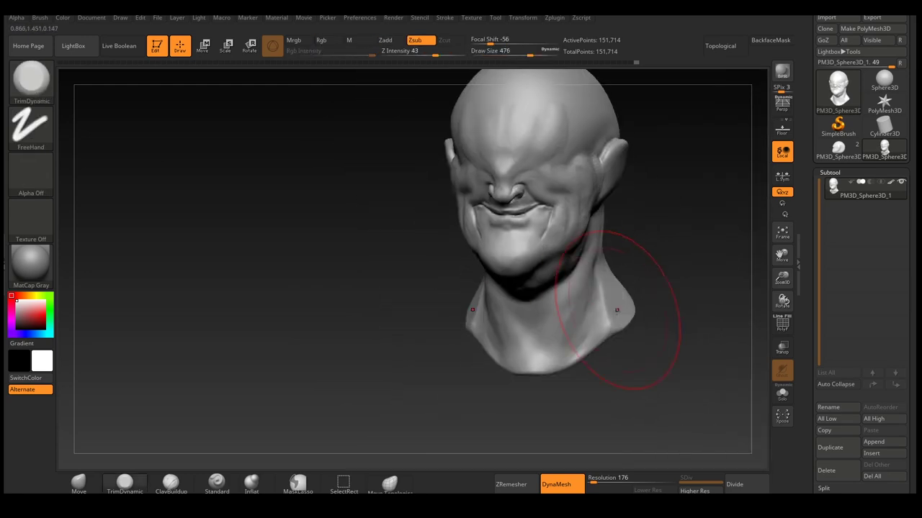
# - Pull the neck lower with Move, then build up and Shift-smooth the cheeks with ClayBuildup
pyautogui.press('b')
pyautogui.press('m')
pyautogui.press('v')
pyautogui.moveTo(533, 387)
pyautogui.mouseDown(button='right')
pyautogui.moveTo(592, 321)
pyautogui.moveTo(614, 242)
pyautogui.moveTo(345, 252)
pyautogui.mouseUp(button='right')
pyautogui.press('b')
pyautogui.press('c')
pyautogui.press('b')
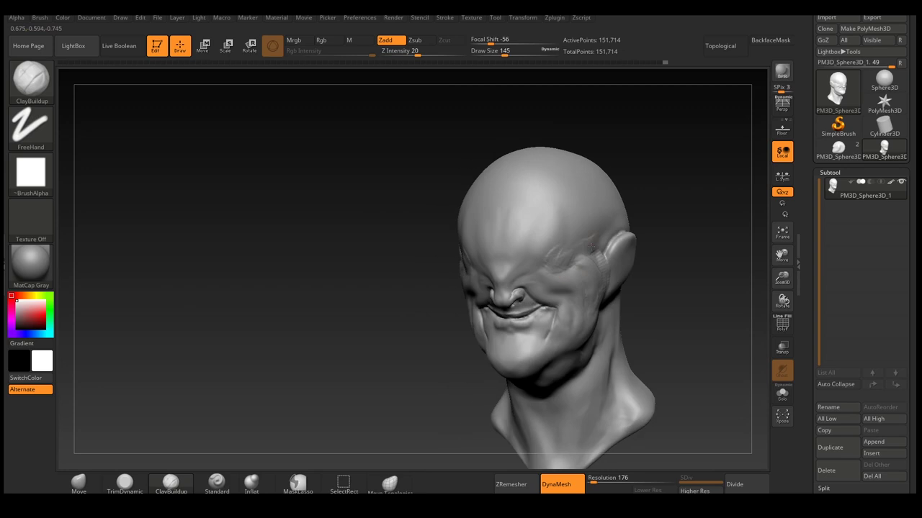
pyautogui.press('shift')
pyautogui.moveTo(575, 246); pyautogui.dragTo(470, 264, button='right')
pyautogui.press('shift')
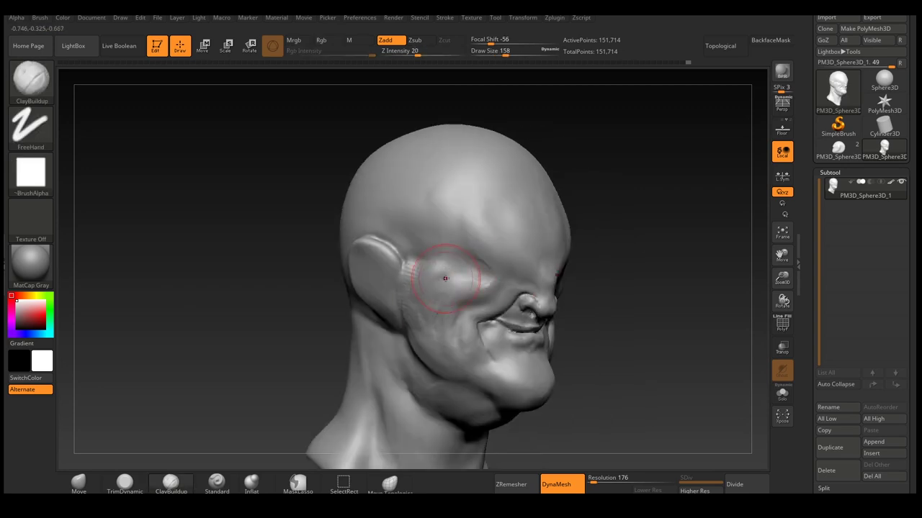
pyautogui.moveTo(435, 300)
pyautogui.mouseDown(button='right')
pyautogui.moveTo(512, 282)
pyautogui.moveTo(552, 329)
pyautogui.moveTo(533, 280)
pyautogui.moveTo(573, 269)
pyautogui.mouseUp(button='right')
# - Reshape with Move and DamStandard, and soften the smile fold on the left cheek
pyautogui.press('b')
pyautogui.press('m')
pyautogui.press('v')
pyautogui.press('p')
pyautogui.press('b')
pyautogui.press('d')
pyautogui.press('s')
pyautogui.moveTo(569, 312)
pyautogui.mouseDown(button='right')
pyautogui.moveTo(382, 305)
pyautogui.moveTo(403, 309)
pyautogui.mouseUp(button='right')
pyautogui.keyDown('shift'); pyautogui.moveTo(407, 317); pyautogui.dragTo(425, 357); pyautogui.keyUp('shift')
pyautogui.press('b')
pyautogui.press('c')
# - Carve and build the lip creases around the mouth with DamStandard and ClayBuildup
pyautogui.press('b')
pyautogui.moveTo(424, 356)
pyautogui.mouseDown(button='right')
pyautogui.moveTo(381, 325)
pyautogui.moveTo(564, 293)
pyautogui.moveTo(531, 302)
pyautogui.moveTo(453, 297)
pyautogui.mouseUp(button='right')
pyautogui.press('space')
pyautogui.press('b')
pyautogui.press('d')
pyautogui.press('s')
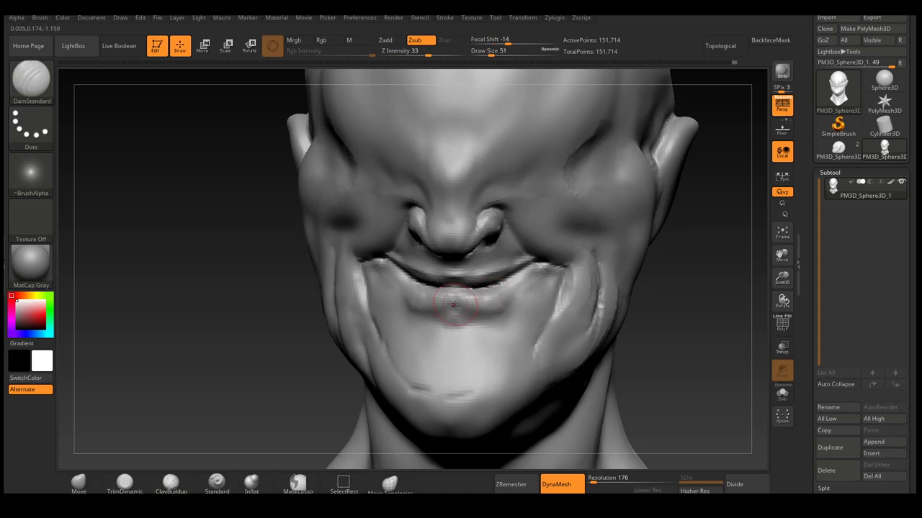
pyautogui.moveTo(513, 300)
pyautogui.mouseDown(button='right')
pyautogui.moveTo(449, 329)
pyautogui.moveTo(476, 308)
pyautogui.mouseUp(button='right')
pyautogui.press('b')
pyautogui.press('c')
pyautogui.press('b')
pyautogui.moveTo(511, 273); pyautogui.dragTo(396, 227, button='right')
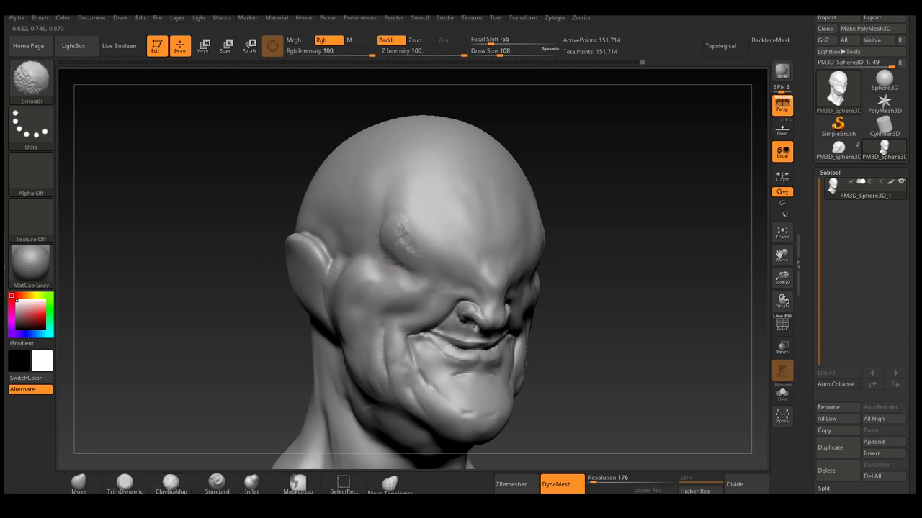
# - Set DamStandard falloff to 51 and carve brow wrinkles while viewing the face up close
pyautogui.press('b')
pyautogui.press('d')
pyautogui.press('s')
pyautogui.press('o')
pyautogui.moveTo(447, 101); pyautogui.dragTo(442, 78)
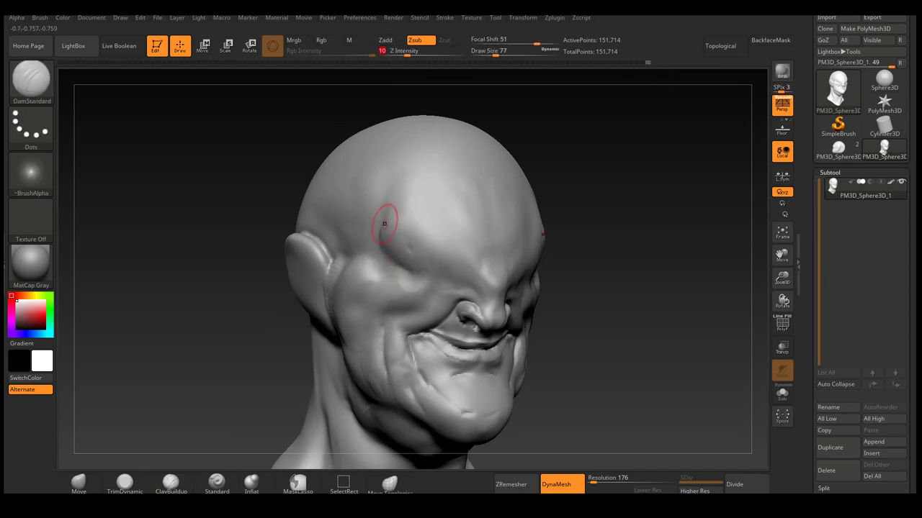
pyautogui.moveTo(448, 273)
pyautogui.mouseDown(button='right')
pyautogui.moveTo(504, 263)
pyautogui.moveTo(529, 288)
pyautogui.mouseUp(button='right')
pyautogui.moveTo(545, 248)
pyautogui.mouseDown(button='right')
pyautogui.moveTo(494, 257)
pyautogui.moveTo(519, 224)
pyautogui.mouseUp(button='right')
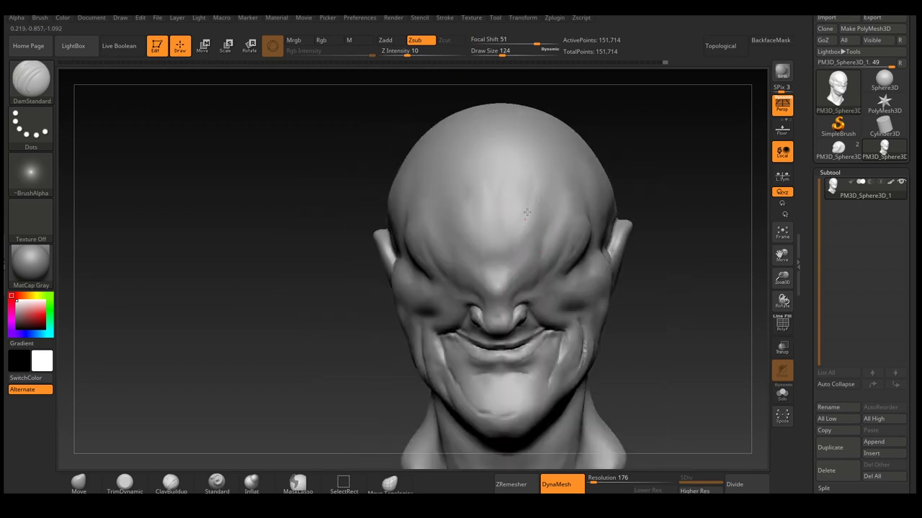
pyautogui.moveTo(489, 278)
pyautogui.mouseDown(button='right')
pyautogui.moveTo(440, 272)
pyautogui.moveTo(497, 259)
pyautogui.moveTo(454, 241)
pyautogui.moveTo(479, 252)
pyautogui.mouseUp(button='right')
# - Give the ClayBuildup brush the Alpha 06 stroke shape
pyautogui.press('b')
pyautogui.press('c')
pyautogui.press('b')
pyautogui.click(30, 173)
pyautogui.click(136, 214)
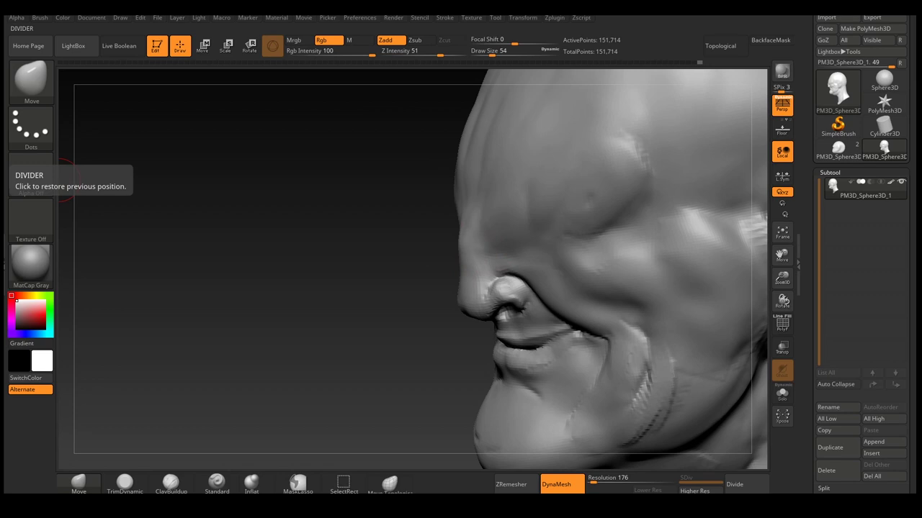
# - Carve brow furrows with DamStandard and inflate forms, checking the head in side profile
pyautogui.press('s')
pyautogui.moveTo(564, 301)
pyautogui.mouseDown(button='right')
pyautogui.moveTo(494, 299)
pyautogui.moveTo(496, 324)
pyautogui.moveTo(508, 328)
pyautogui.mouseUp(button='right')
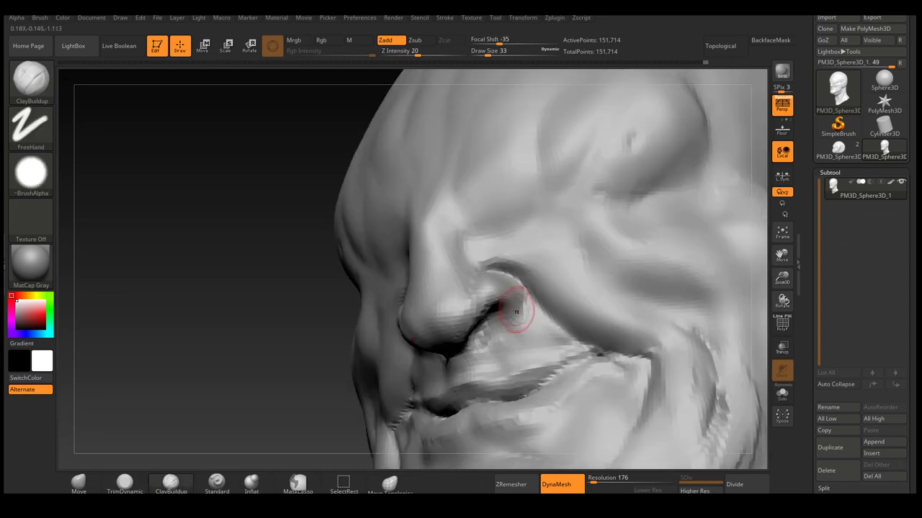
pyautogui.press('b')
pyautogui.press('d')
pyautogui.press('s')
pyautogui.press('b')
pyautogui.press('i')
pyautogui.press('n')
pyautogui.moveTo(508, 296)
pyautogui.mouseDown(button='right')
pyautogui.moveTo(468, 286)
pyautogui.moveTo(473, 257)
pyautogui.moveTo(459, 281)
pyautogui.moveTo(487, 308)
pyautogui.moveTo(499, 255)
pyautogui.moveTo(589, 265)
pyautogui.mouseUp(button='right')
# - Shape with Move and Inflat, then smooth the brow crease with ClayBuildup at size 20
pyautogui.press('b')
pyautogui.press('m')
pyautogui.press('v')
pyautogui.moveTo(534, 243); pyautogui.dragTo(494, 267, button='right')
pyautogui.click(251, 481)
pyautogui.moveTo(450, 299); pyautogui.dragTo(495, 277, button='right')
pyautogui.press('b')
pyautogui.press('c')
pyautogui.press('b')
pyautogui.press('s')
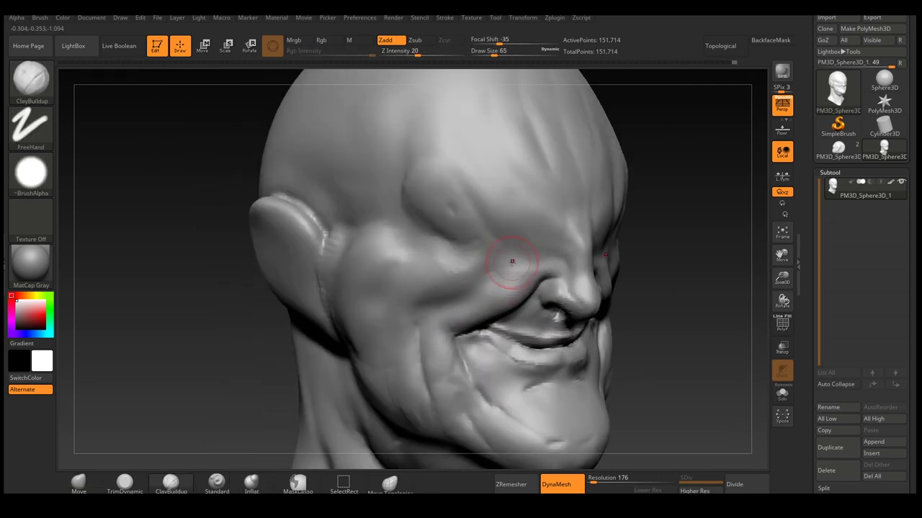
pyautogui.moveTo(485, 249); pyautogui.dragTo(478, 270, button='right')
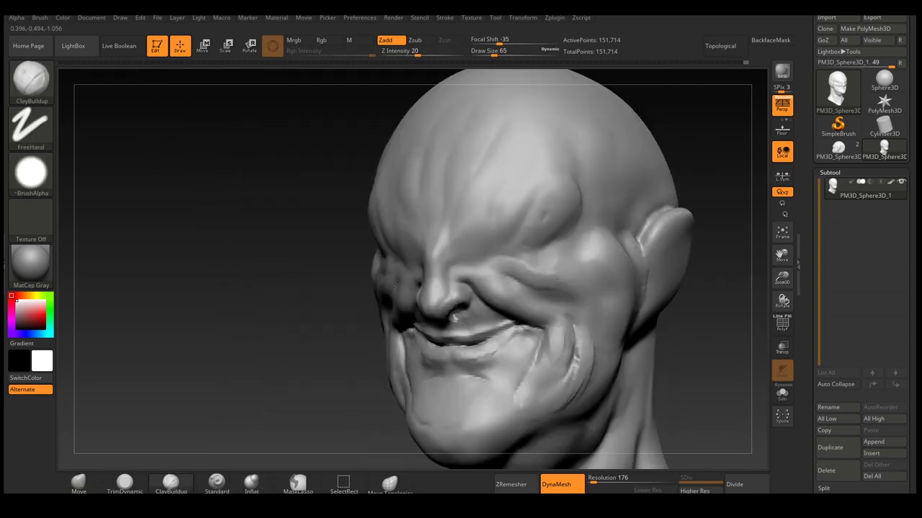
pyautogui.moveTo(525, 292)
pyautogui.mouseDown(button='right')
pyautogui.moveTo(425, 244)
pyautogui.moveTo(441, 256)
pyautogui.moveTo(421, 320)
pyautogui.mouseUp(button='right')
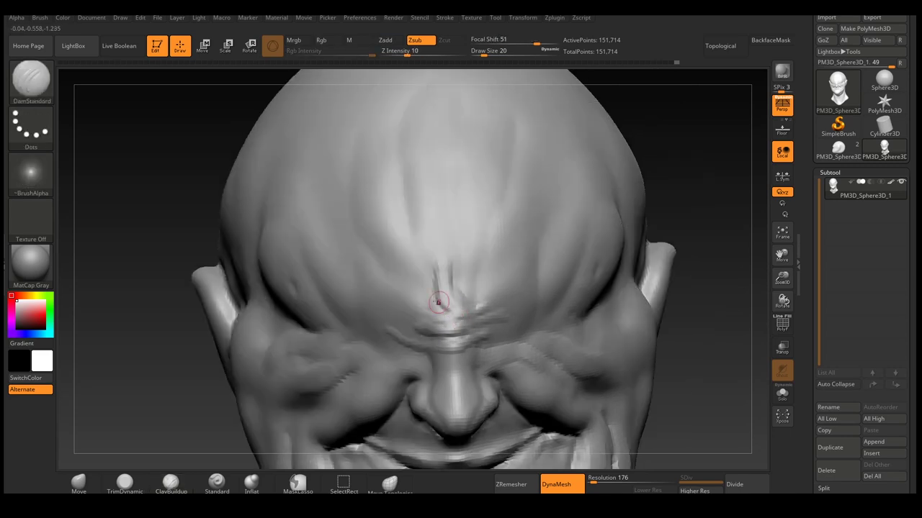
pyautogui.keyDown('shift'); pyautogui.moveTo(430, 333); pyautogui.dragTo(497, 322); pyautogui.keyUp('shift')
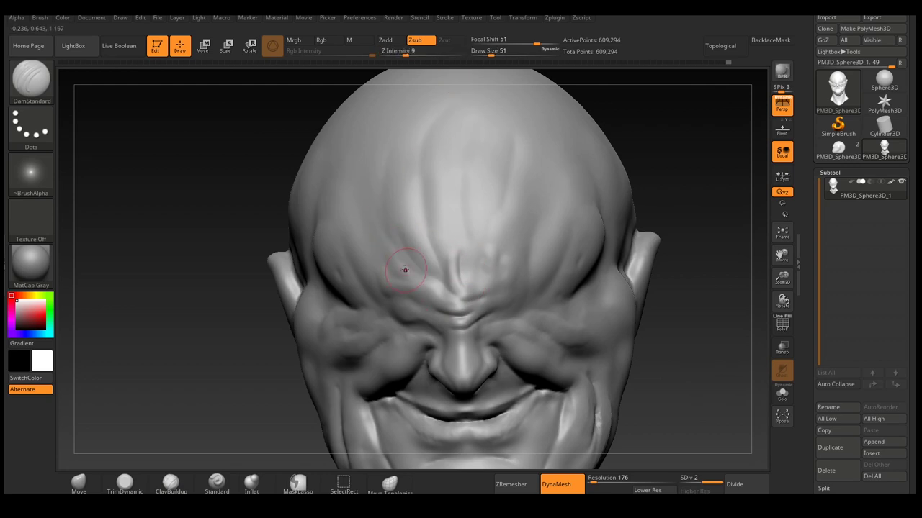
# - Assign Inflat the custom hotkey I and save the project with Ctrl+S
pyautogui.keyDown('ctrl'); pyautogui.keyDown('alt'); pyautogui.click(253, 481); pyautogui.keyUp('alt'); pyautogui.keyUp('ctrl')
pyautogui.press('i')
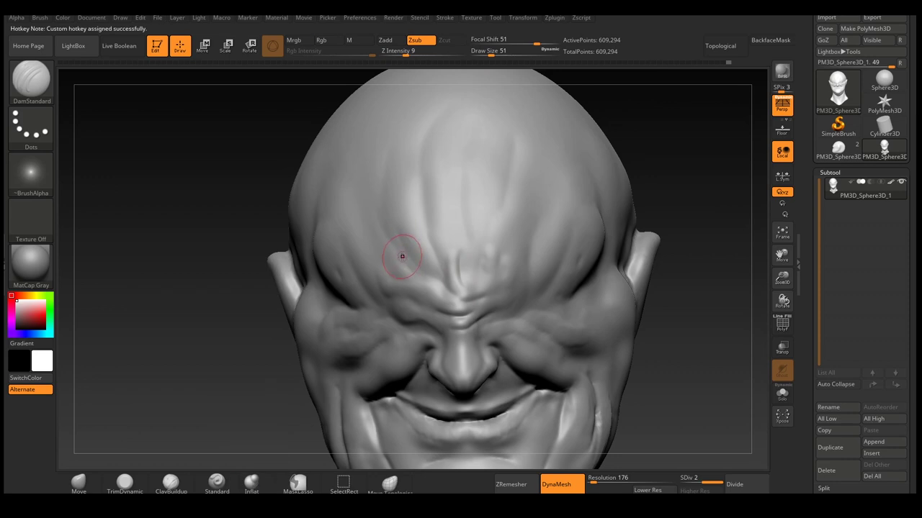
pyautogui.press('b')
pyautogui.press('m')
pyautogui.press('v')
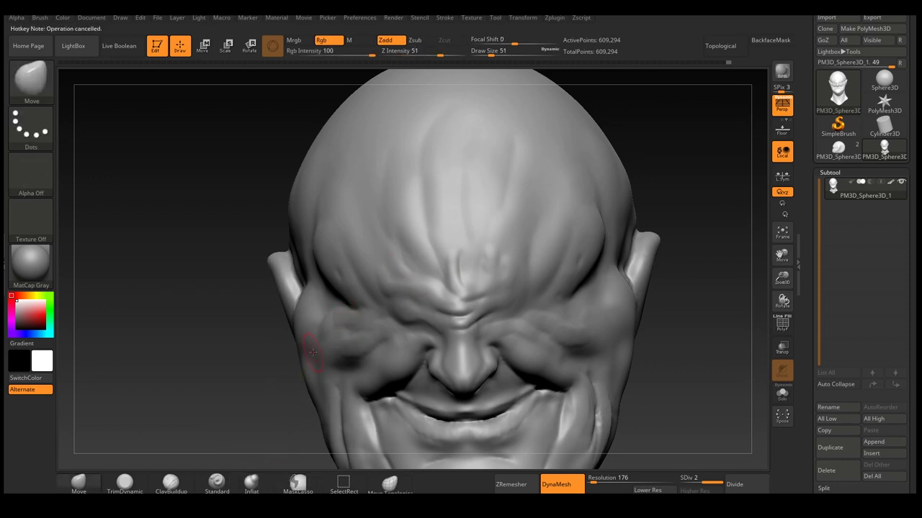
pyautogui.hotkey('ctrl', 's')
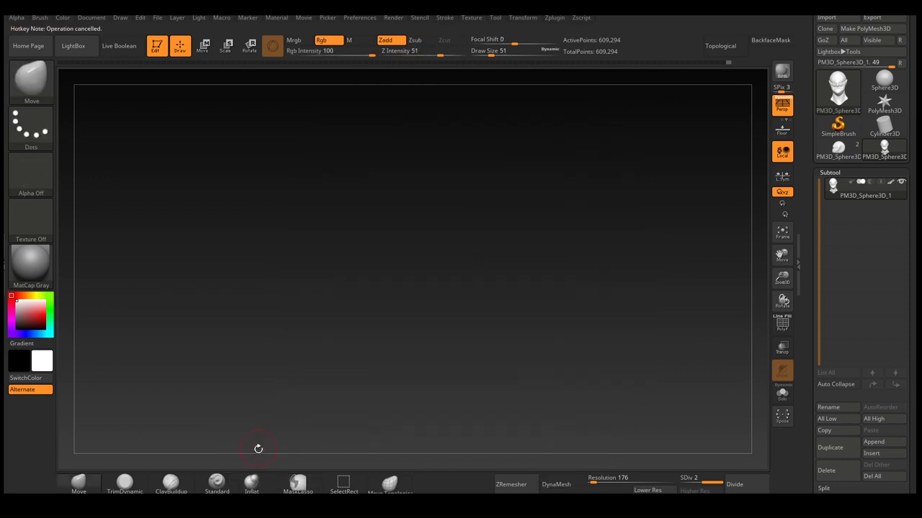
pyautogui.keyDown('ctrl'); pyautogui.keyDown('alt'); pyautogui.click(250, 483); pyautogui.keyUp('alt'); pyautogui.keyUp('ctrl')
pyautogui.press('i')
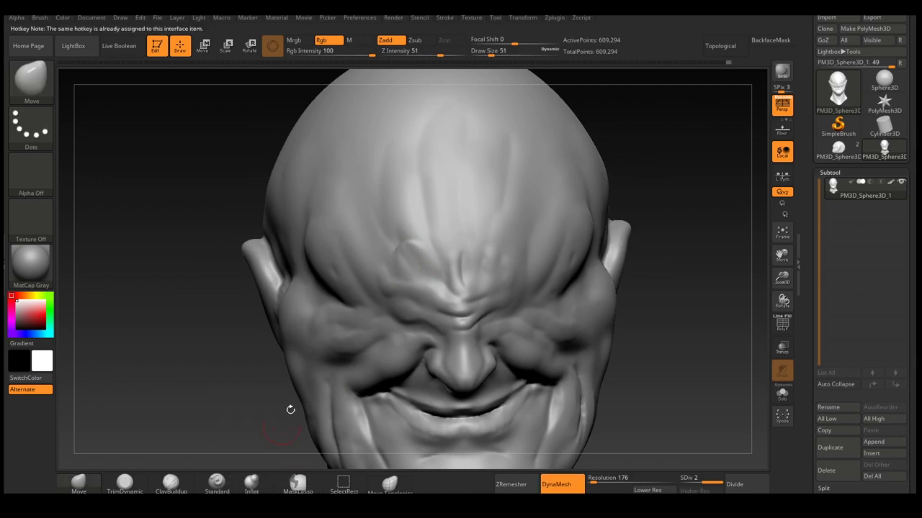
# - Select Inflat, browse the brush palette, then switch to the Standard brush
pyautogui.moveTo(400, 255); pyautogui.dragTo(411, 243, button='right')
pyautogui.click(251, 486)
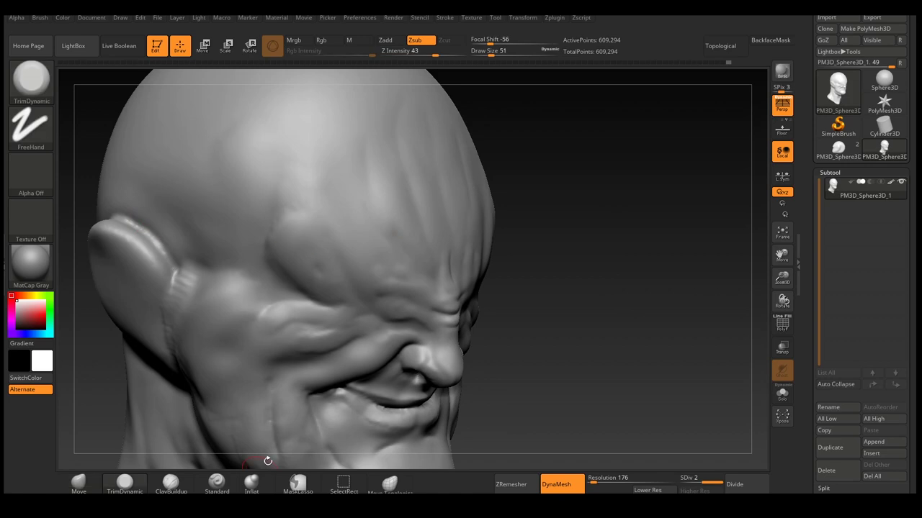
pyautogui.press('b')
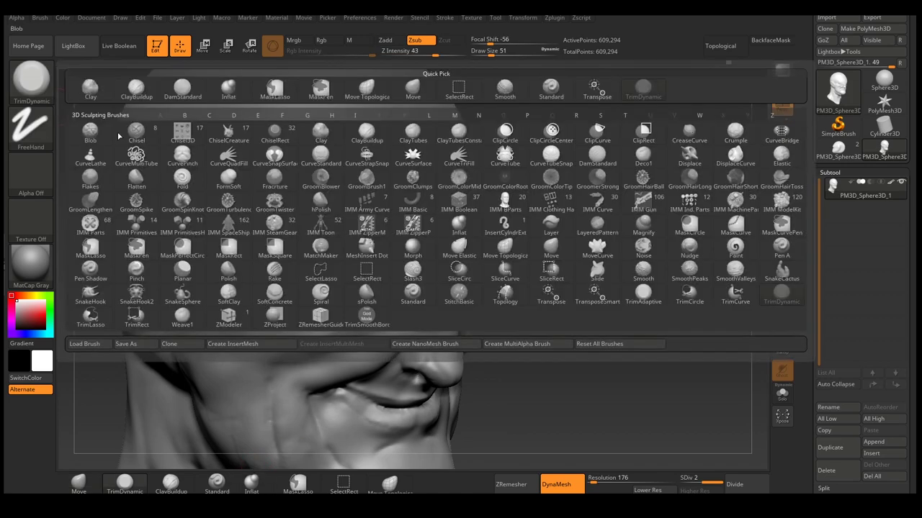
pyautogui.click(242, 90)
pyautogui.press('b')
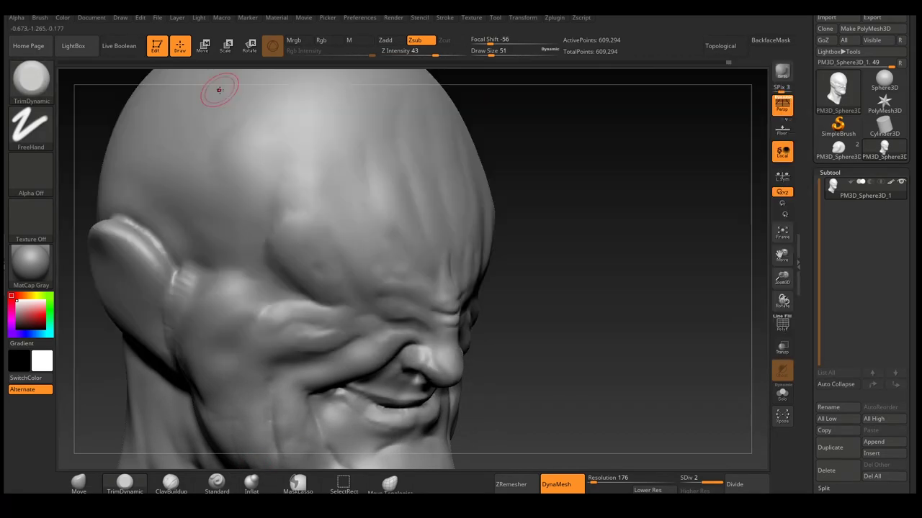
pyautogui.press('Escape')
pyautogui.moveTo(218, 117); pyautogui.dragTo(370, 267, button='right')
pyautogui.press('b')
pyautogui.press('s')
pyautogui.press('t')
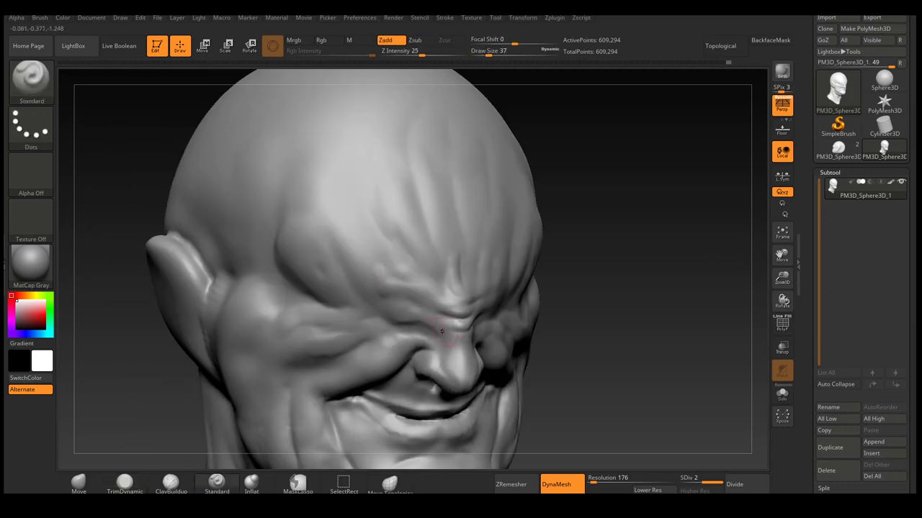
pyautogui.moveTo(433, 345)
pyautogui.mouseDown(button='right')
pyautogui.moveTo(404, 339)
pyautogui.moveTo(468, 330)
pyautogui.moveTo(458, 314)
pyautogui.moveTo(473, 301)
pyautogui.moveTo(482, 338)
pyautogui.moveTo(497, 317)
pyautogui.moveTo(454, 302)
pyautogui.mouseUp(button='right')
# - Refine the grin with Move, ClayBuildup and DamStandard, shifting the view to raise the mouth
pyautogui.press('b')
pyautogui.press('m')
pyautogui.press('v')
pyautogui.click(171, 481)
pyautogui.press('b')
pyautogui.press('d')
pyautogui.press('s')
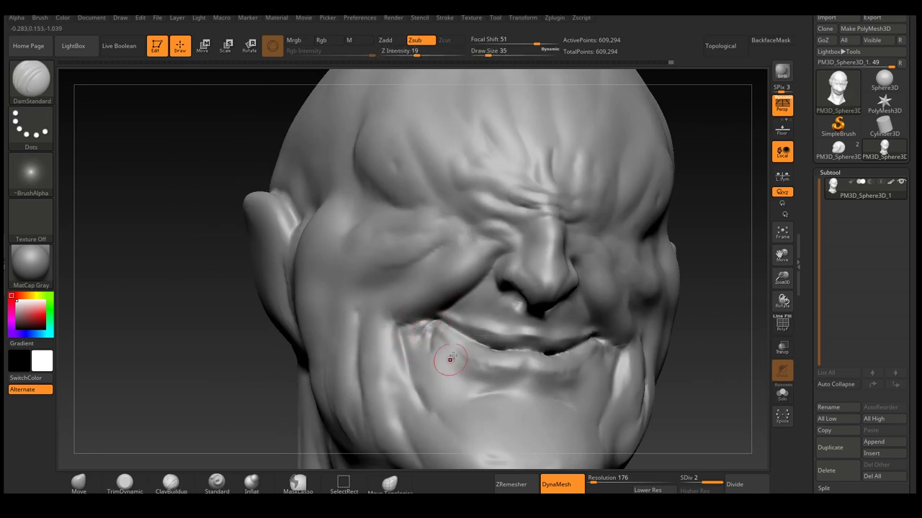
pyautogui.moveTo(476, 367); pyautogui.dragTo(590, 353, button='right')
pyautogui.press('ctrl')
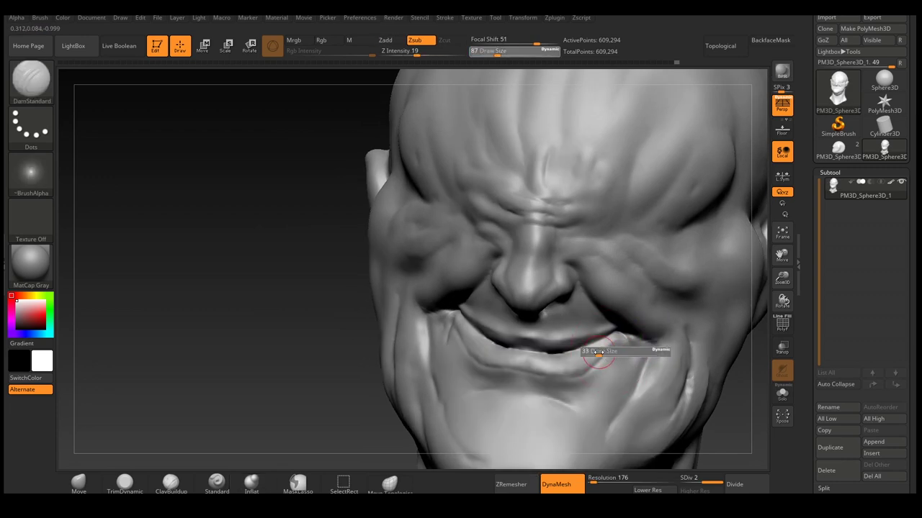
pyautogui.keyDown('alt'); pyautogui.moveTo(612, 410); pyautogui.dragTo(595, 356, button='right'); pyautogui.keyUp('alt')
pyautogui.press('b')
pyautogui.press('i')
pyautogui.press('n')
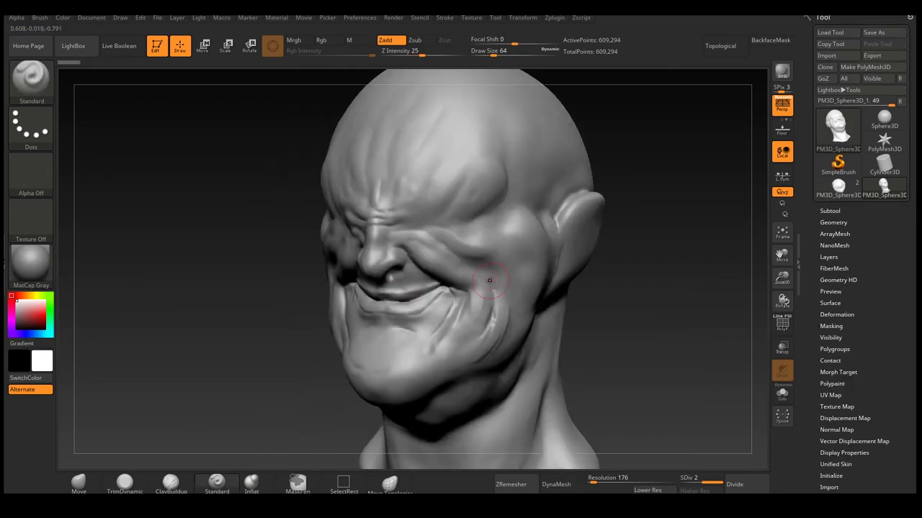
# - Select the Inflat brush and turn the head to a front view
pyautogui.press('b')
pyautogui.keyDown('ctrl'); pyautogui.keyDown('alt'); pyautogui.click(459, 231); pyautogui.keyUp('alt'); pyautogui.keyUp('ctrl')
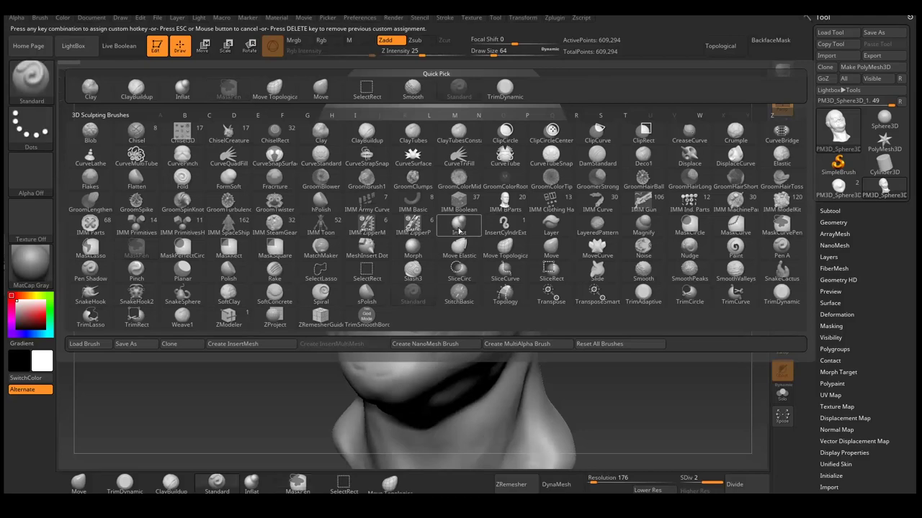
pyautogui.click(455, 231)
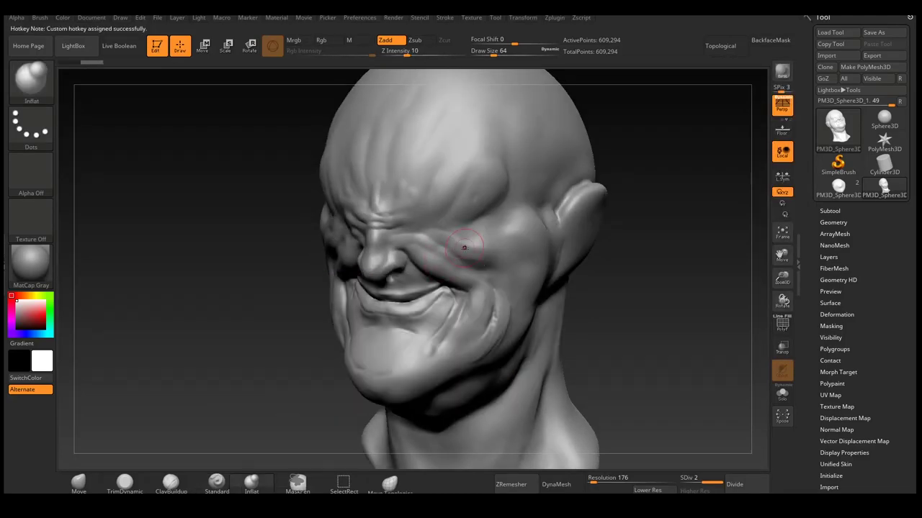
pyautogui.keyDown('shift'); pyautogui.moveTo(445, 241); pyautogui.dragTo(361, 198, button='right'); pyautogui.keyUp('shift')
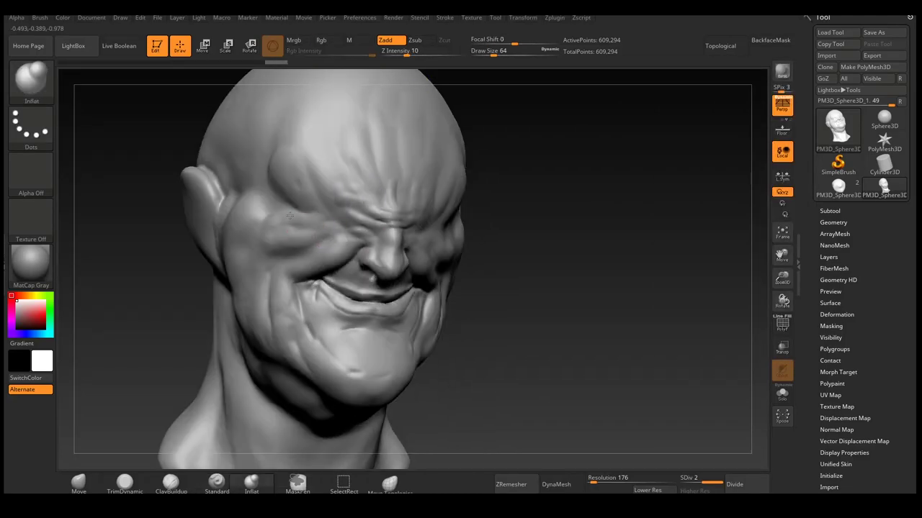
pyautogui.moveTo(281, 225)
pyautogui.mouseDown(button='right')
pyautogui.moveTo(336, 191)
pyautogui.moveTo(389, 216)
pyautogui.moveTo(395, 237)
pyautogui.mouseUp(button='right')
# - Refine the forehead and brow with TrimDynamic, ClayBuildup and smoothing
pyautogui.press('b')
pyautogui.press('t')
pyautogui.press('d')
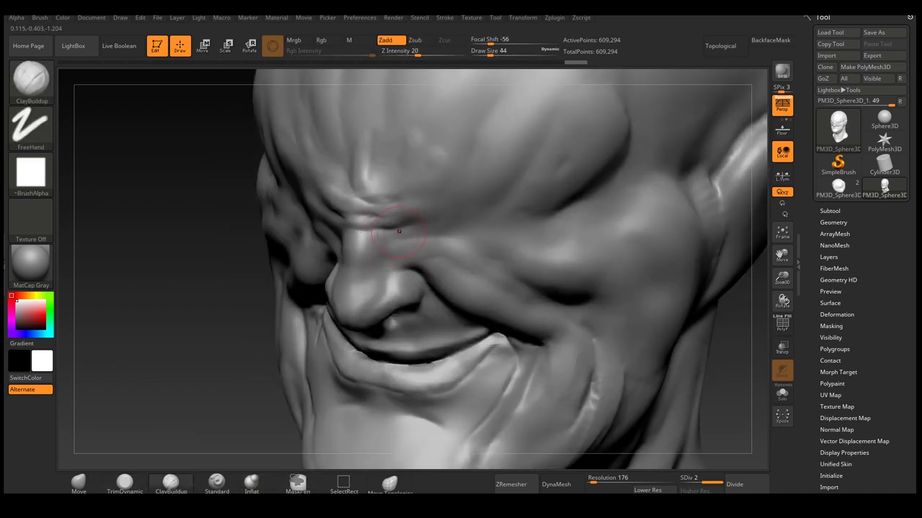
pyautogui.press('b')
pyautogui.press('c')
pyautogui.press('b')
pyautogui.press('f')
pyautogui.moveTo(401, 231)
pyautogui.keyDown('alt'); pyautogui.mouseDown(button='right')
pyautogui.moveTo(425, 200)
pyautogui.moveTo(444, 217)
pyautogui.moveTo(442, 257)
pyautogui.mouseUp(button='right'); pyautogui.keyUp('alt')
pyautogui.press('f')
# - Carve creases on the left side of the face with DamStandard at size 46
pyautogui.press('b')
pyautogui.press('d')
pyautogui.press('s')
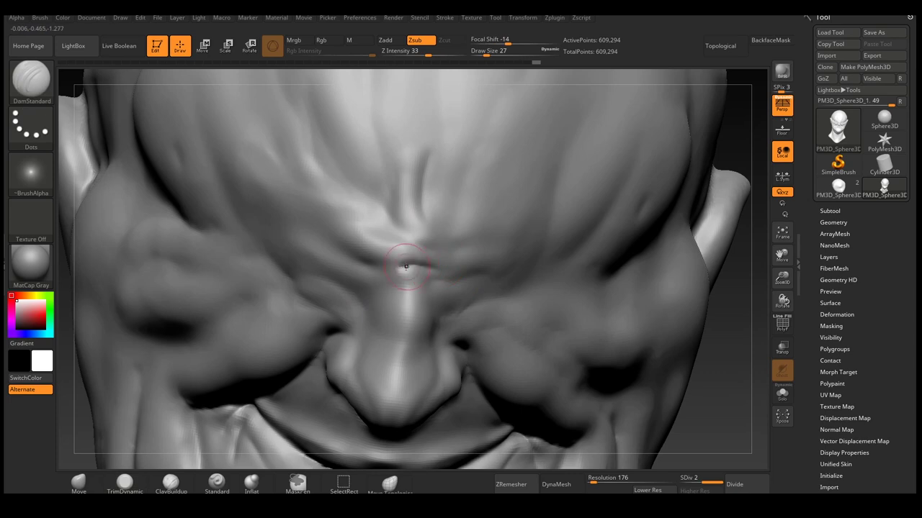
pyautogui.press(']')
pyautogui.press(']')
pyautogui.press(']')
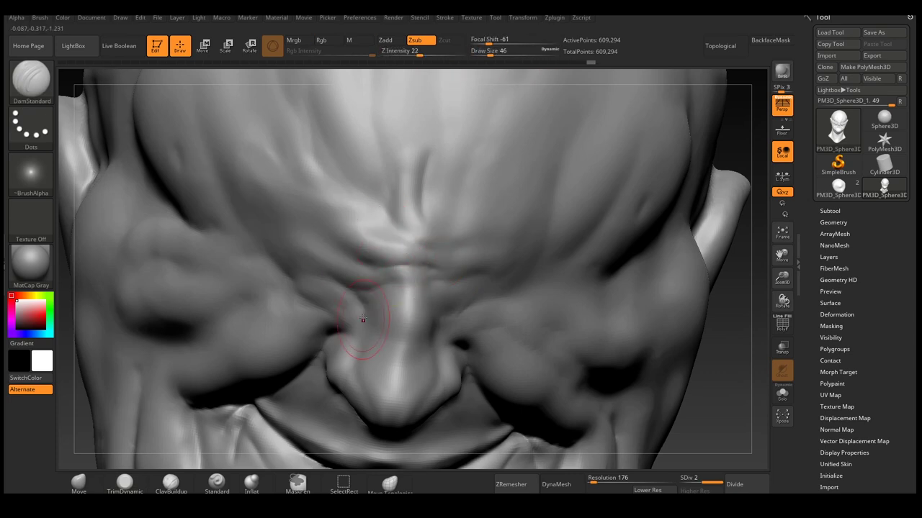
pyautogui.moveTo(364, 296); pyautogui.dragTo(440, 324, button='right')
pyautogui.press('[')
pyautogui.press('[')
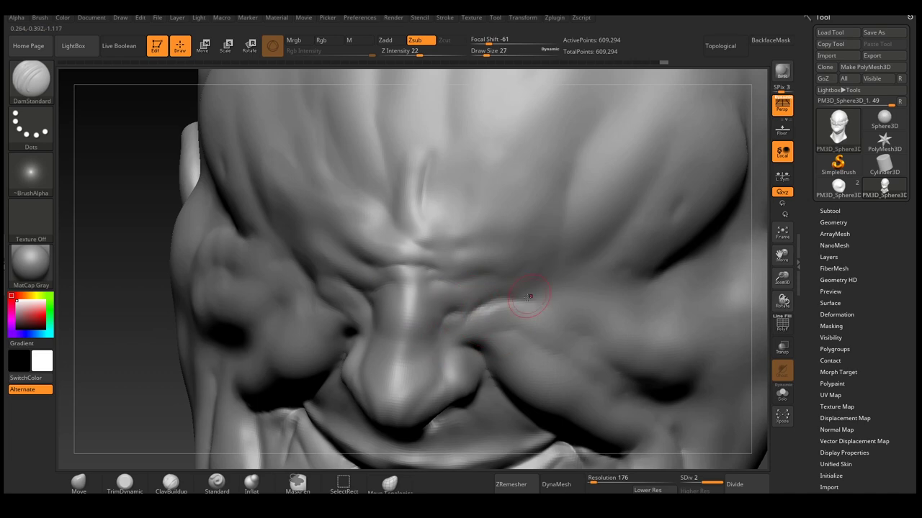
# - Deepen facial creases from three-quarter views with a larger, sharper-falloff DamStandard brush
pyautogui.moveTo(553, 246)
pyautogui.keyDown('alt'); pyautogui.mouseDown(button='right')
pyautogui.moveTo(654, 272)
pyautogui.moveTo(597, 242)
pyautogui.moveTo(524, 241)
pyautogui.moveTo(475, 223)
pyautogui.moveTo(449, 236)
pyautogui.mouseUp(button='right'); pyautogui.keyUp('alt')
pyautogui.press(']')
pyautogui.press(']')
pyautogui.press('[')
pyautogui.press('[')
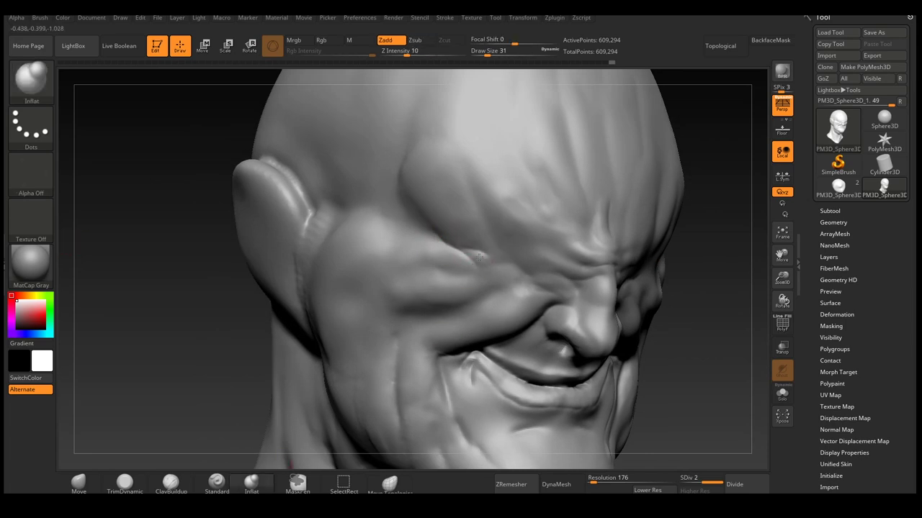
pyautogui.moveTo(449, 209)
pyautogui.mouseDown(button='right')
pyautogui.moveTo(442, 243)
pyautogui.moveTo(551, 241)
pyautogui.moveTo(583, 209)
pyautogui.moveTo(515, 262)
pyautogui.mouseUp(button='right')
pyautogui.press('s')
pyautogui.click(550, 240)
pyautogui.press('space')
# - Inflate and trim-flatten the area around the mouth
pyautogui.press('b')
pyautogui.press('i')
pyautogui.press('n')
pyautogui.moveTo(498, 337); pyautogui.dragTo(555, 317, button='right')
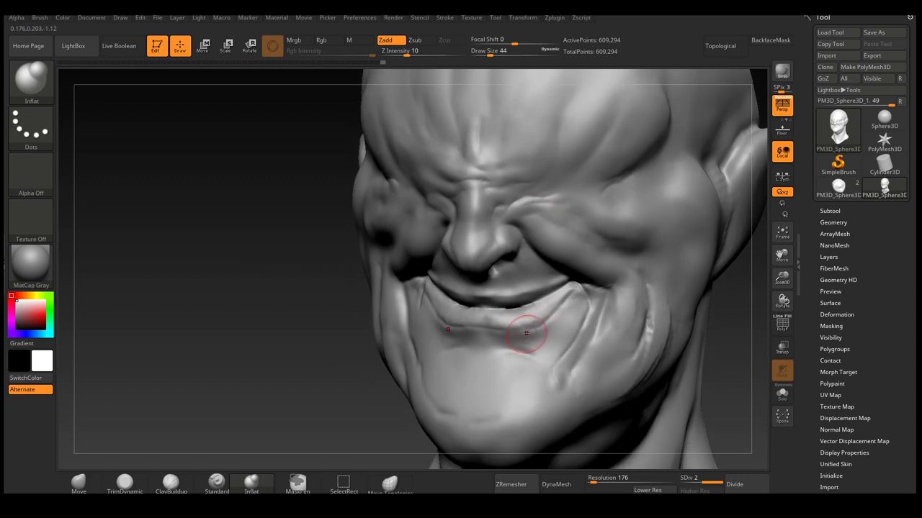
pyautogui.press('b')
pyautogui.press('t')
pyautogui.press('d')
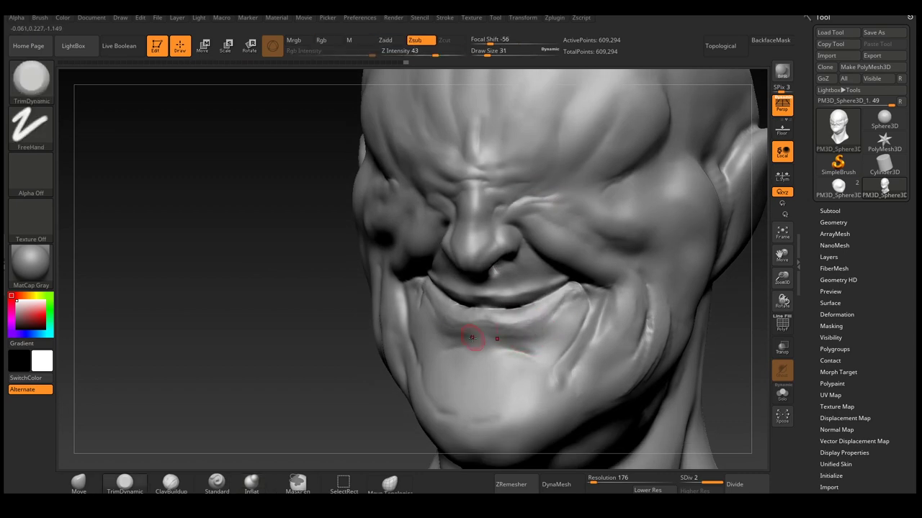
pyautogui.moveTo(483, 329); pyautogui.dragTo(471, 297, button='right')
# - Build up the lips with ClayBuildup, then pull the mouth corners up with Move
pyautogui.press('b')
pyautogui.press('c')
pyautogui.press('b')
pyautogui.press('s')
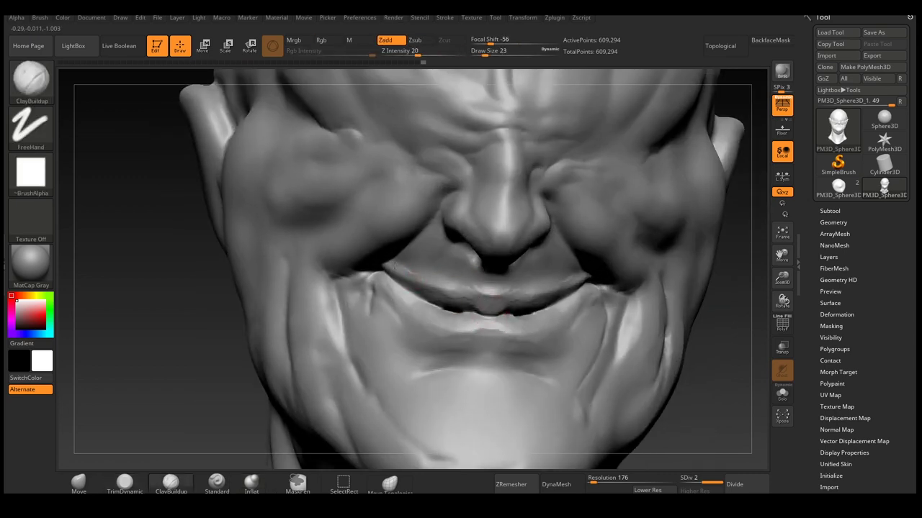
pyautogui.click(252, 483)
pyautogui.moveTo(400, 277)
pyautogui.mouseDown(button='right')
pyautogui.moveTo(370, 278)
pyautogui.moveTo(391, 268)
pyautogui.moveTo(397, 288)
pyautogui.mouseUp(button='right')
pyautogui.press('b')
pyautogui.press('m')
pyautogui.press('v')
pyautogui.moveTo(397, 288); pyautogui.dragTo(373, 278)
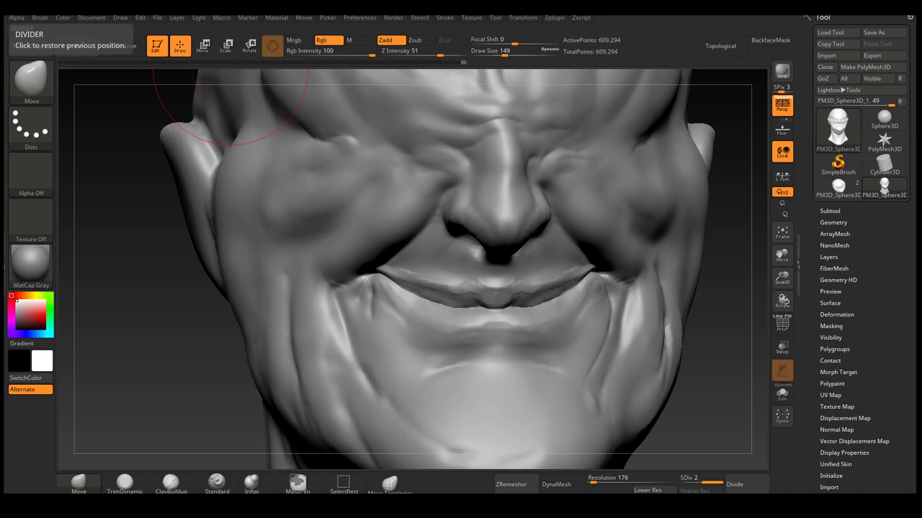
# - Reshape the mouth corners and build up the lips with an enlarged ClayBuildup brush
pyautogui.moveTo(385, 271); pyautogui.dragTo(380, 265)
pyautogui.press('b')
pyautogui.press('c')
pyautogui.press('b')
pyautogui.moveTo(403, 274); pyautogui.dragTo(378, 268, button='right')
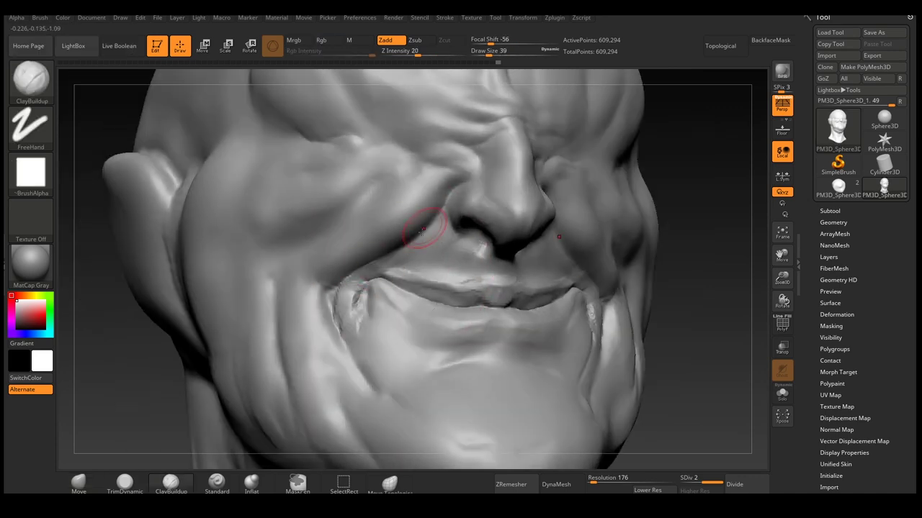
pyautogui.press('s')
pyautogui.moveTo(416, 245); pyautogui.dragTo(391, 228)
pyautogui.moveTo(366, 254)
pyautogui.keyDown('ctrl'); pyautogui.mouseDown(button='right')
pyautogui.moveTo(403, 216)
pyautogui.moveTo(461, 230)
pyautogui.moveTo(526, 308)
pyautogui.mouseUp(button='right'); pyautogui.keyUp('ctrl')
# - Carve thin creases around the mouth with DamStandard and adjust the nose with Move
pyautogui.press('b')
pyautogui.press('d')
pyautogui.press('s')
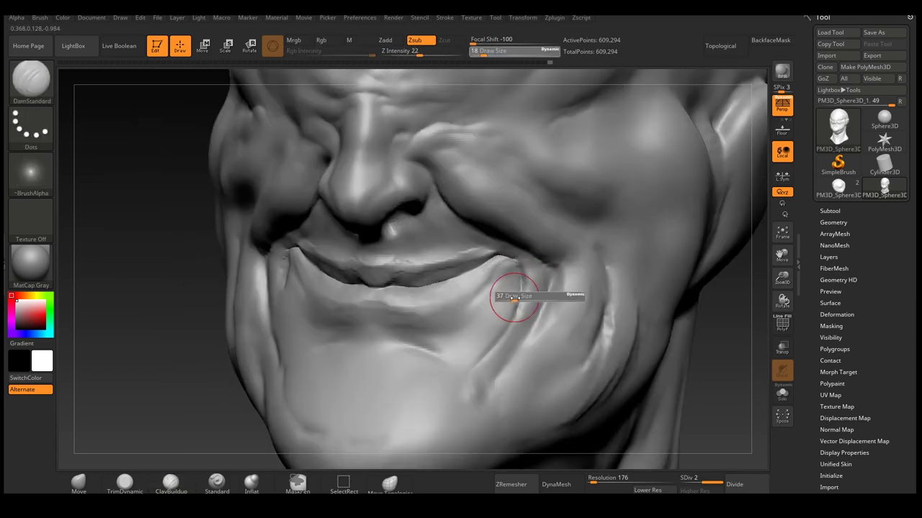
pyautogui.moveTo(415, 333); pyautogui.dragTo(414, 335, button='right')
pyautogui.moveTo(331, 353)
pyautogui.mouseDown(button='right')
pyautogui.moveTo(331, 259)
pyautogui.moveTo(391, 242)
pyautogui.moveTo(391, 319)
pyautogui.moveTo(467, 333)
pyautogui.mouseUp(button='right')
pyautogui.press('b')
pyautogui.press('m')
pyautogui.press('v')
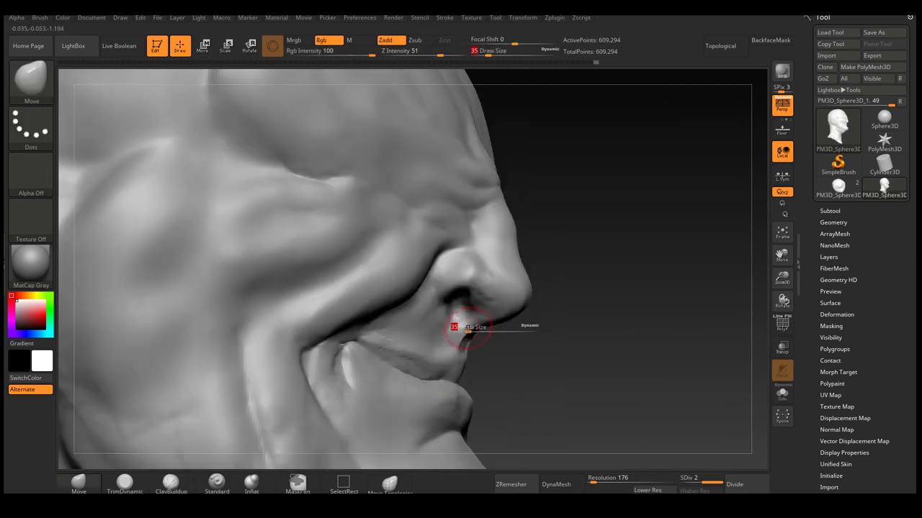
pyautogui.moveTo(528, 301); pyautogui.dragTo(496, 280, button='right')
# - Alternate DamStandard and Move to refine the nose and mouth from front and profile
pyautogui.press('b')
pyautogui.press('d')
pyautogui.press('s')
pyautogui.press('b')
pyautogui.press('m')
pyautogui.press('v')
pyautogui.moveTo(517, 246)
pyautogui.mouseDown(button='right')
pyautogui.moveTo(504, 273)
pyautogui.moveTo(518, 288)
pyautogui.moveTo(533, 278)
pyautogui.moveTo(461, 274)
pyautogui.mouseUp(button='right')
pyautogui.moveTo(460, 274)
pyautogui.mouseDown(button='right')
pyautogui.moveTo(393, 270)
pyautogui.moveTo(391, 305)
pyautogui.moveTo(432, 274)
pyautogui.moveTo(428, 262)
pyautogui.mouseUp(button='right')
# - Carve finer creases with a slightly smaller DamStandard brush
pyautogui.press('b')
pyautogui.press('d')
pyautogui.press('s')
pyautogui.press('s')
pyautogui.moveTo(429, 262); pyautogui.dragTo(426, 262)
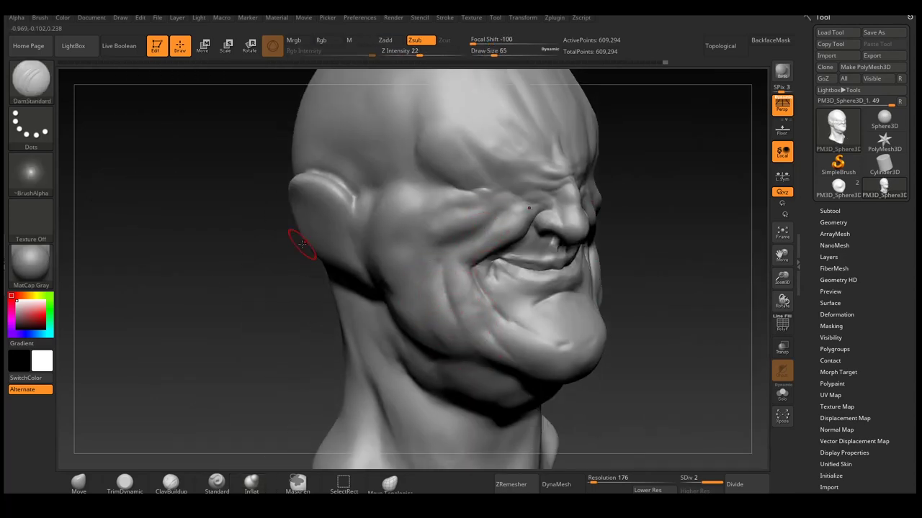
pyautogui.moveTo(440, 257); pyautogui.dragTo(474, 199, button='right')
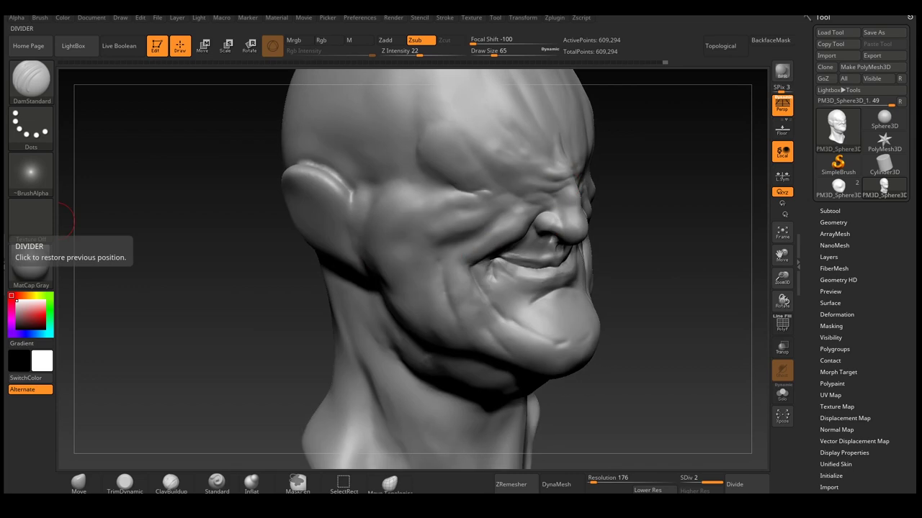
# - Fill the hollow under the eye with ClayBuildup and smooth it
pyautogui.press('b')
pyautogui.press('c')
pyautogui.press('b')
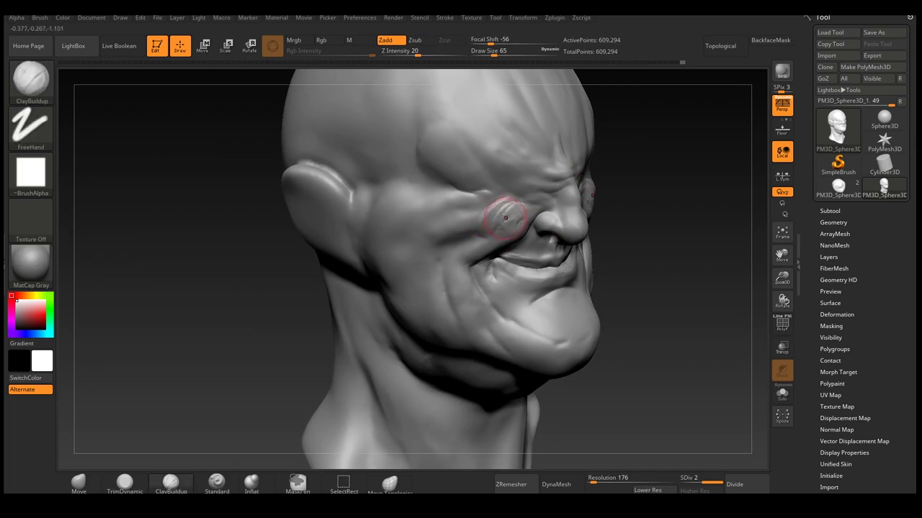
pyautogui.moveTo(513, 208); pyautogui.dragTo(508, 214)
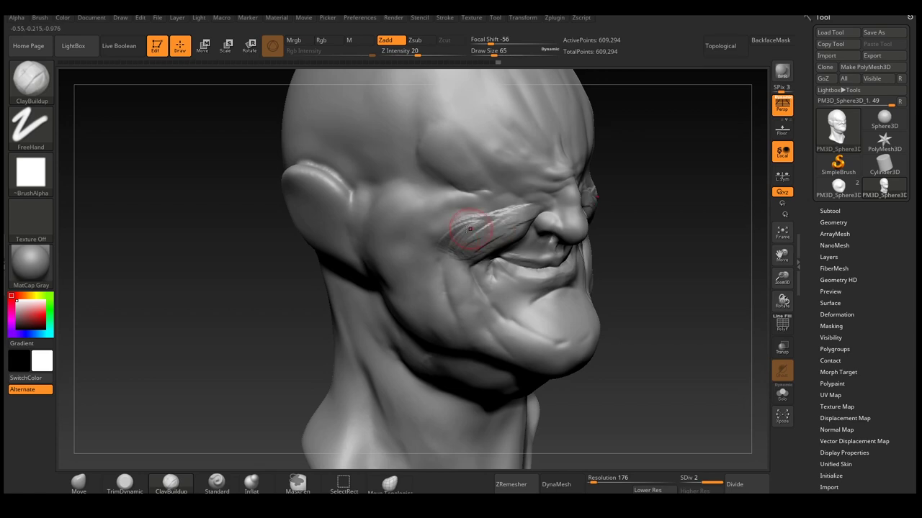
pyautogui.press('shift')
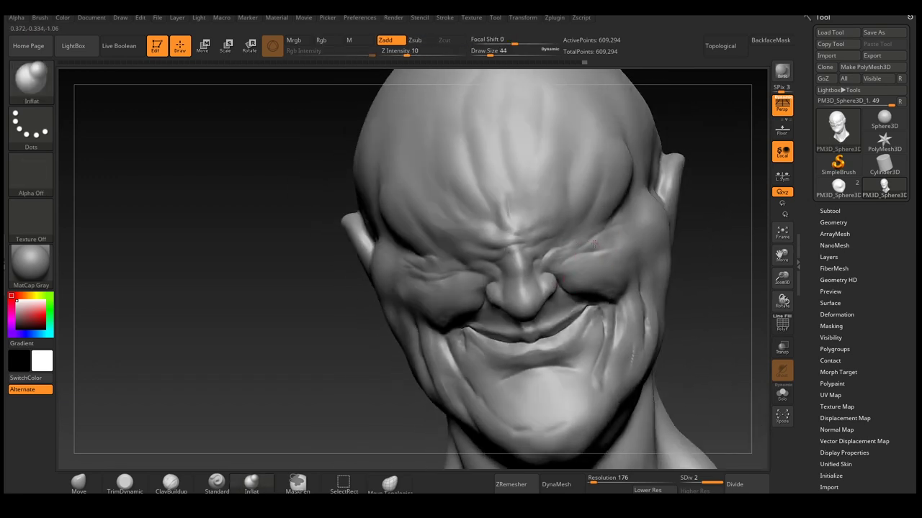
pyautogui.moveTo(536, 283)
pyautogui.mouseDown(button='right')
pyautogui.moveTo(607, 263)
pyautogui.moveTo(587, 248)
pyautogui.moveTo(535, 321)
pyautogui.moveTo(605, 319)
pyautogui.moveTo(550, 252)
pyautogui.moveTo(607, 305)
pyautogui.mouseUp(button='right')
# - Lower the head to subdivision level 1, leaving 151,714 active points
pyautogui.hotkey('shift', 'd')
pyautogui.press('s')
pyautogui.press('b')
pyautogui.press('m')
pyautogui.press('v')
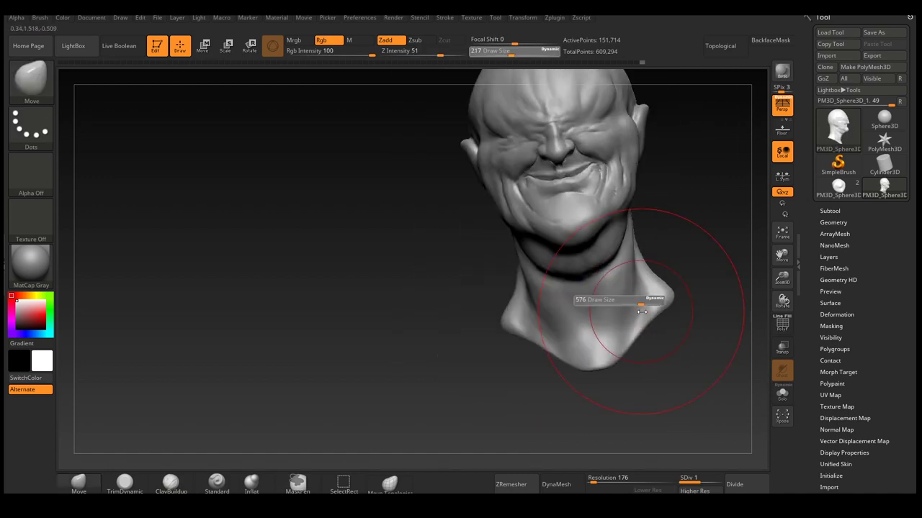
# - Reshape the neck with an enlarged Move brush from rear and front three-quarter views
pyautogui.moveTo(617, 267)
pyautogui.keyDown('alt'); pyautogui.mouseDown(button='right')
pyautogui.moveTo(584, 302)
pyautogui.moveTo(597, 298)
pyautogui.moveTo(617, 250)
pyautogui.moveTo(634, 237)
pyautogui.moveTo(556, 256)
pyautogui.mouseUp(button='right'); pyautogui.keyUp('alt')
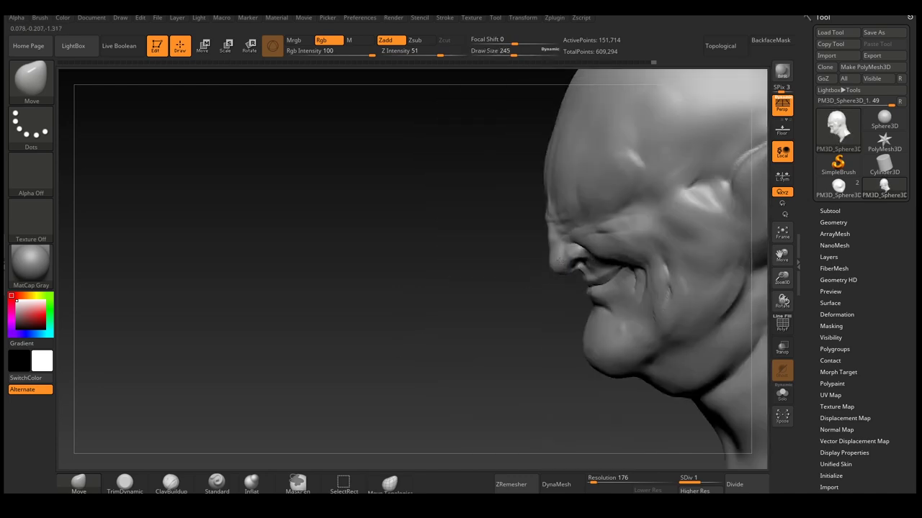
pyautogui.keyDown('alt'); pyautogui.moveTo(580, 353); pyautogui.dragTo(560, 349, button='right'); pyautogui.keyUp('alt')
pyautogui.moveTo(539, 398)
pyautogui.mouseDown(button='right')
pyautogui.moveTo(494, 350)
pyautogui.moveTo(494, 267)
pyautogui.moveTo(545, 267)
pyautogui.mouseUp(button='right')
pyautogui.press('b')
pyautogui.press('s')
pyautogui.press('t')
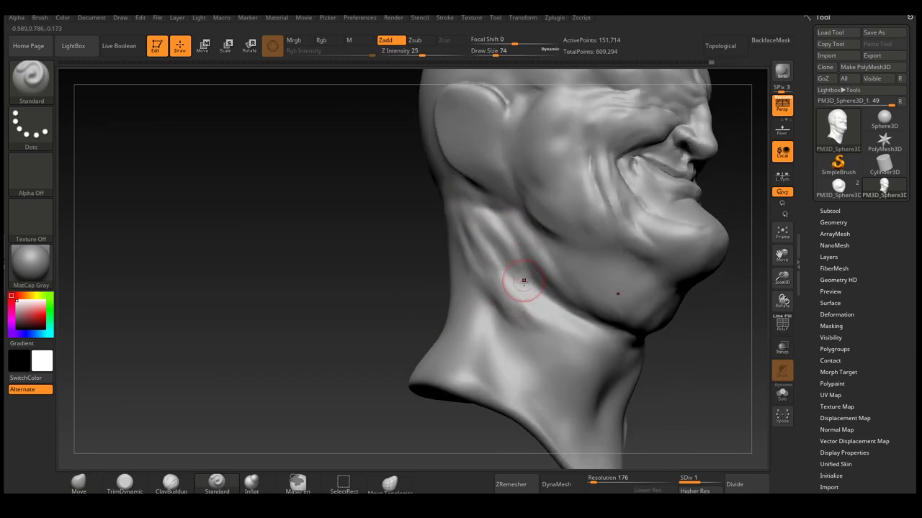
pyautogui.press('b')
pyautogui.press('c')
pyautogui.press('b')
pyautogui.press('b')
# - Carve and deepen a crease across the neck below the chin with DamStandard and Inflat
pyautogui.press('d')
pyautogui.press('s')
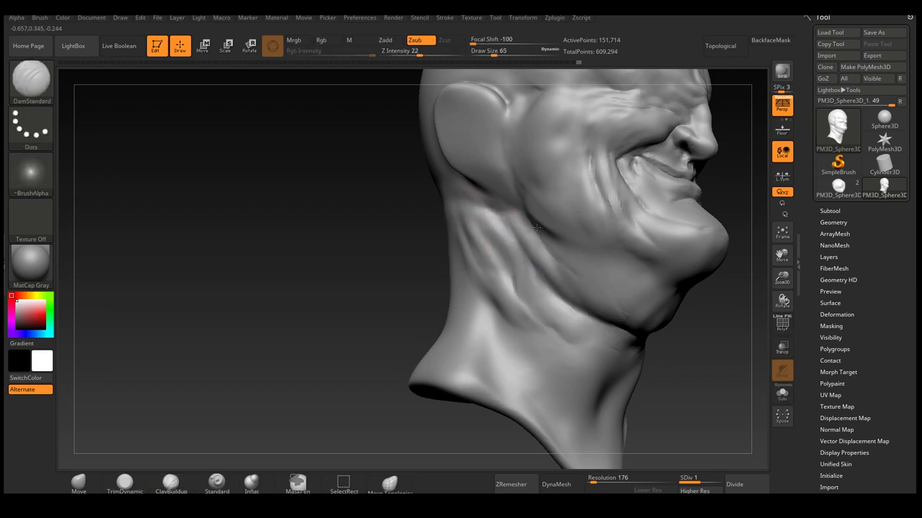
pyautogui.moveTo(537, 227)
pyautogui.mouseDown(button='right')
pyautogui.moveTo(559, 290)
pyautogui.moveTo(590, 310)
pyautogui.moveTo(648, 306)
pyautogui.mouseUp(button='right')
pyautogui.press('b')
pyautogui.press('i')
pyautogui.press('n')
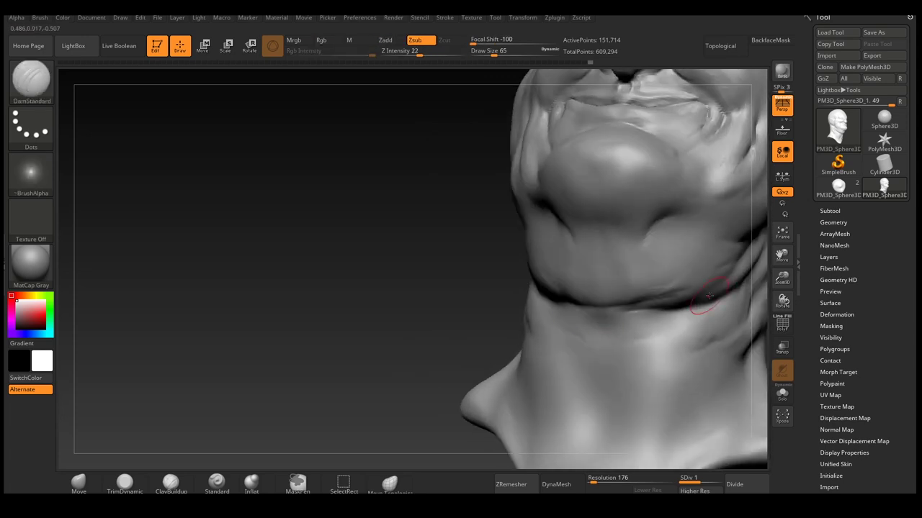
pyautogui.moveTo(691, 306); pyautogui.dragTo(576, 309)
pyautogui.moveTo(576, 310); pyautogui.dragTo(568, 306, button='right')
pyautogui.moveTo(634, 302); pyautogui.dragTo(566, 304)
pyautogui.moveTo(565, 304)
pyautogui.mouseDown(button='right')
pyautogui.moveTo(662, 301)
pyautogui.moveTo(619, 309)
pyautogui.moveTo(590, 295)
pyautogui.mouseUp(button='right')
# - Enlarge the Move brush and review the whole head from a side view
pyautogui.press('b')
pyautogui.press('m')
pyautogui.press('v')
pyautogui.press('s')
pyautogui.moveTo(561, 291); pyautogui.dragTo(598, 292)
pyautogui.moveTo(598, 291)
pyautogui.mouseDown(button='right')
pyautogui.moveTo(612, 253)
pyautogui.moveTo(576, 266)
pyautogui.moveTo(504, 267)
pyautogui.moveTo(514, 253)
pyautogui.mouseUp(button='right')
# - Enlarge the ClayBuildup brush and frame the ear in a three-quarter view
pyautogui.press('b')
pyautogui.press('c')
pyautogui.press('b')
pyautogui.press('s')
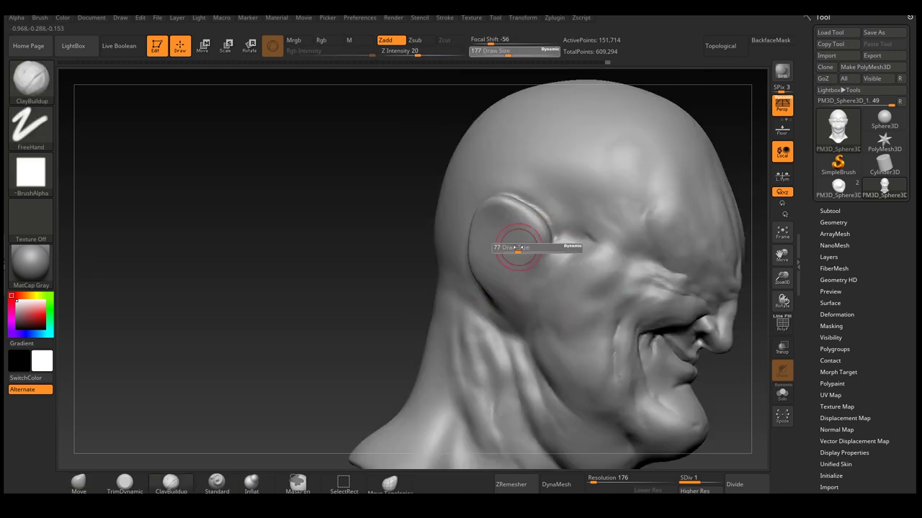
pyautogui.press(']')
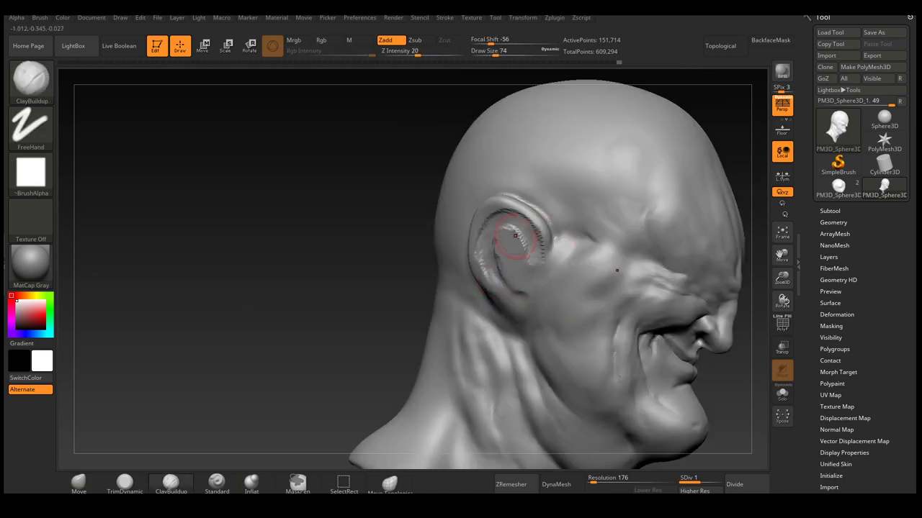
pyautogui.press(']')
pyautogui.press(']')
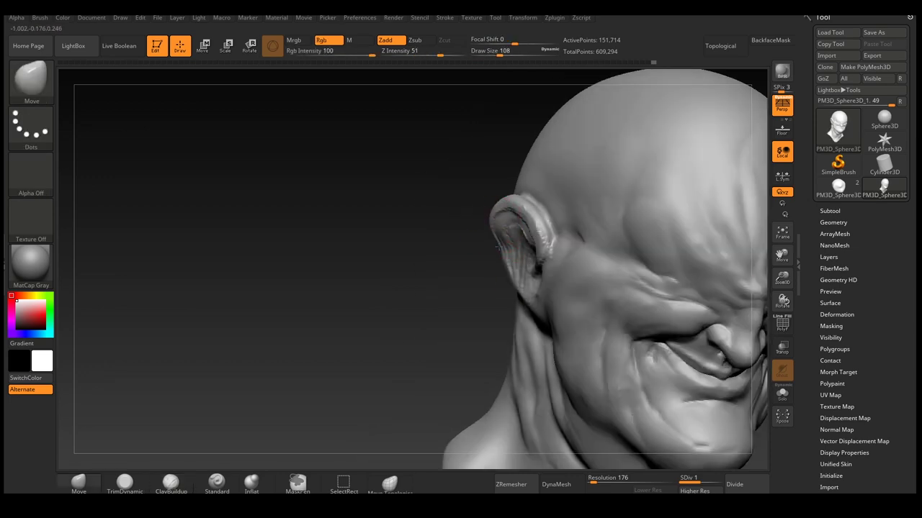
pyautogui.moveTo(497, 245); pyautogui.dragTo(538, 242)
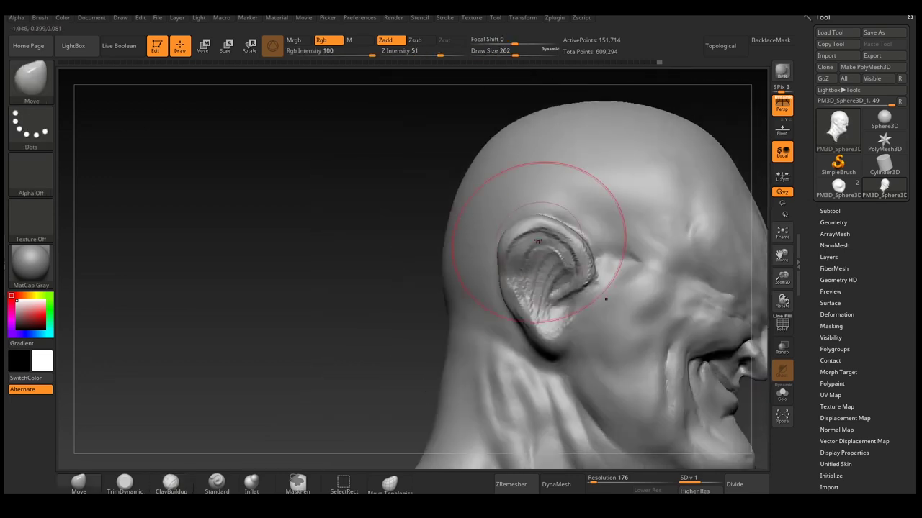
pyautogui.moveTo(636, 308)
pyautogui.mouseDown()
pyautogui.moveTo(523, 193)
pyautogui.moveTo(617, 273)
pyautogui.moveTo(596, 267)
pyautogui.mouseUp()
pyautogui.moveTo(634, 268)
pyautogui.mouseDown(button='right')
pyautogui.moveTo(617, 257)
pyautogui.moveTo(601, 302)
pyautogui.moveTo(616, 360)
pyautogui.moveTo(555, 293)
pyautogui.moveTo(535, 294)
pyautogui.moveTo(586, 258)
pyautogui.moveTo(510, 316)
pyautogui.moveTo(449, 267)
pyautogui.moveTo(473, 319)
pyautogui.moveTo(461, 340)
pyautogui.moveTo(463, 288)
pyautogui.moveTo(478, 294)
pyautogui.moveTo(474, 329)
pyautogui.moveTo(496, 319)
pyautogui.moveTo(531, 280)
pyautogui.moveTo(489, 364)
pyautogui.moveTo(482, 315)
pyautogui.moveTo(504, 321)
pyautogui.moveTo(524, 370)
pyautogui.moveTo(607, 329)
pyautogui.moveTo(494, 380)
pyautogui.moveTo(545, 257)
pyautogui.moveTo(538, 279)
pyautogui.moveTo(463, 262)
pyautogui.moveTo(309, 195)
pyautogui.moveTo(480, 288)
pyautogui.mouseUp(button='right')
# - Alternate ClayBuildup and Move on the ear to build up its outer rim
pyautogui.press('b')
pyautogui.press('c')
pyautogui.press('b')
pyautogui.press('b')
pyautogui.press('m')
pyautogui.press('v')
pyautogui.press('b')
pyautogui.press('c')
pyautogui.press('b')
pyautogui.press('b')
pyautogui.press('m')
pyautogui.press('v')
pyautogui.press('ctrl')
# - Build up and smooth the ear's inner folds from a lower frontal view
pyautogui.moveTo(493, 293); pyautogui.dragTo(491, 305)
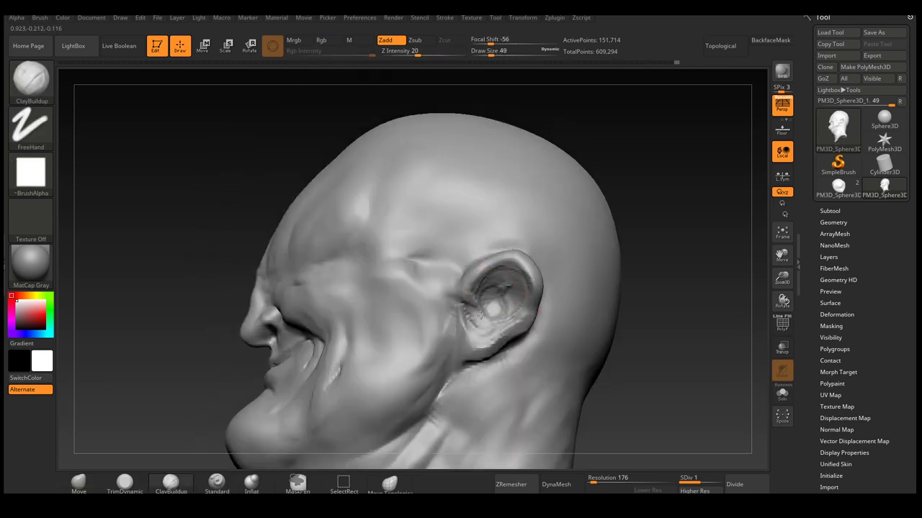
pyautogui.moveTo(480, 316); pyautogui.dragTo(464, 321, button='right')
pyautogui.keyDown('shift'); pyautogui.moveTo(464, 320); pyautogui.dragTo(461, 347); pyautogui.keyUp('shift')
pyautogui.moveTo(461, 348)
pyautogui.mouseDown(button='right')
pyautogui.moveTo(463, 295)
pyautogui.moveTo(507, 293)
pyautogui.mouseUp(button='right')
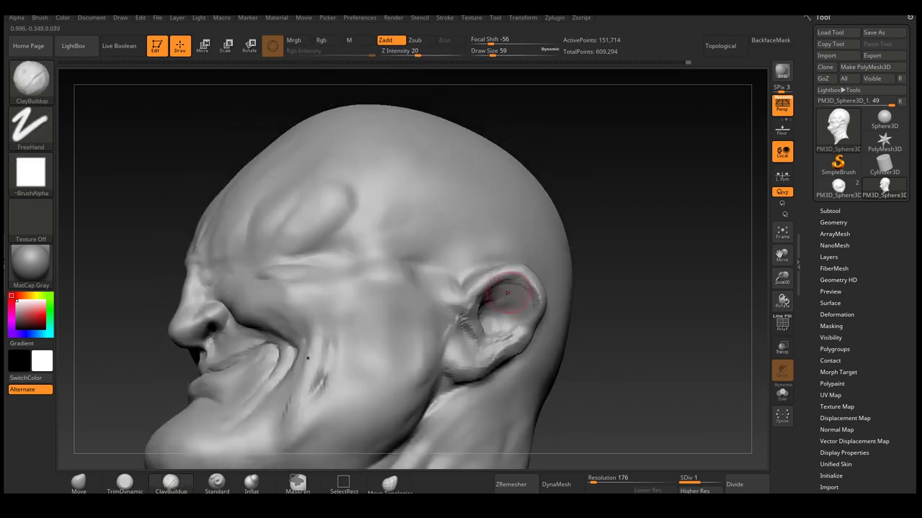
pyautogui.moveTo(493, 337); pyautogui.dragTo(489, 338, button='right')
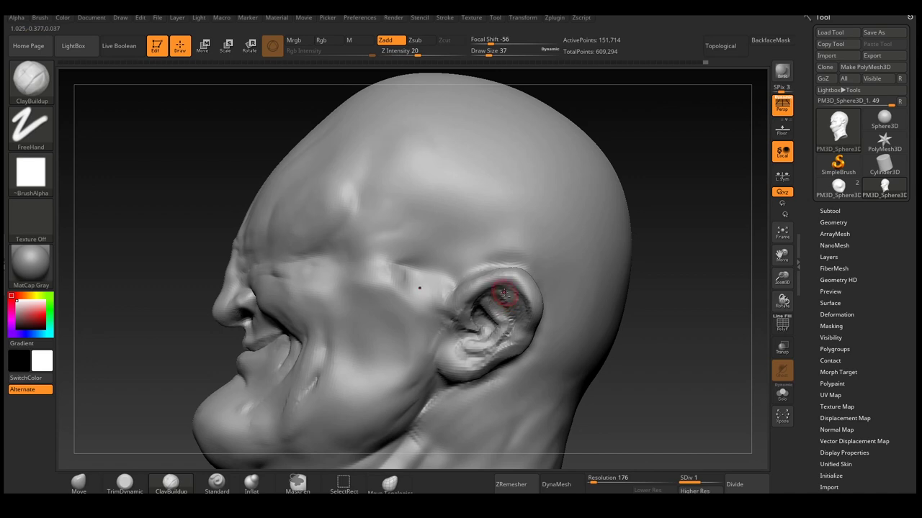
pyautogui.moveTo(461, 346)
pyautogui.mouseDown(button='right')
pyautogui.moveTo(473, 353)
pyautogui.moveTo(458, 307)
pyautogui.moveTo(494, 300)
pyautogui.moveTo(486, 315)
pyautogui.moveTo(510, 320)
pyautogui.moveTo(511, 310)
pyautogui.mouseUp(button='right')
# - Shape the ear's large forms with Move and carve creases with DamStandard
pyautogui.press('b')
pyautogui.press('m')
pyautogui.press('v')
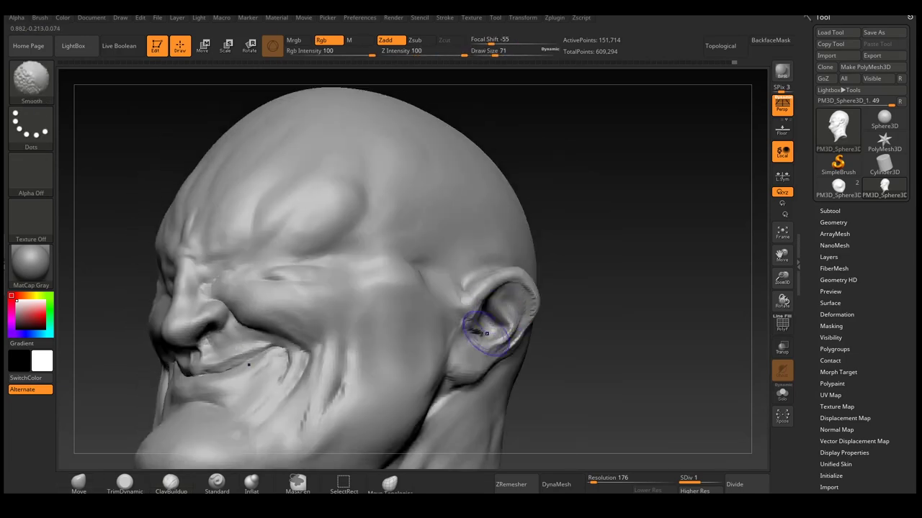
pyautogui.moveTo(512, 344)
pyautogui.mouseDown(button='right')
pyautogui.moveTo(504, 338)
pyautogui.moveTo(567, 250)
pyautogui.mouseUp(button='right')
pyautogui.press('b')
pyautogui.press('d')
pyautogui.press('s')
pyautogui.press('b')
pyautogui.press('m')
pyautogui.press('v')
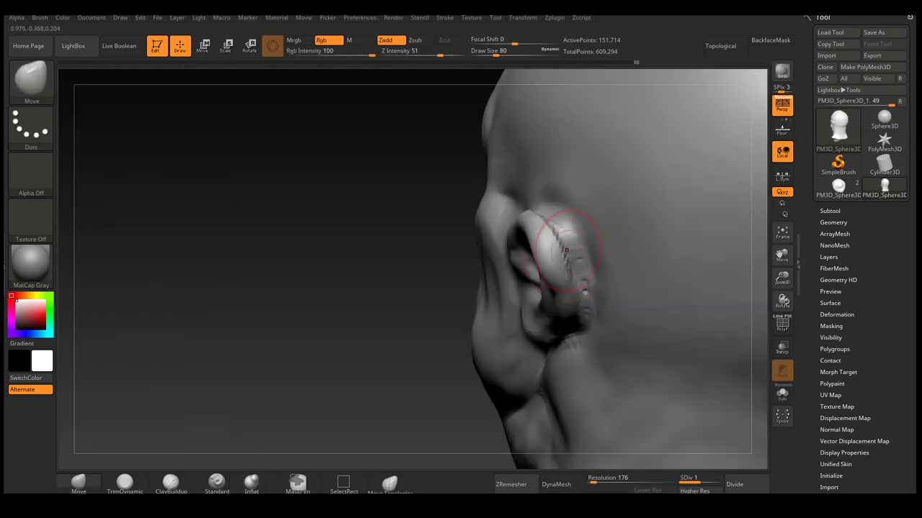
pyautogui.moveTo(587, 292); pyautogui.dragTo(514, 338, button='right')
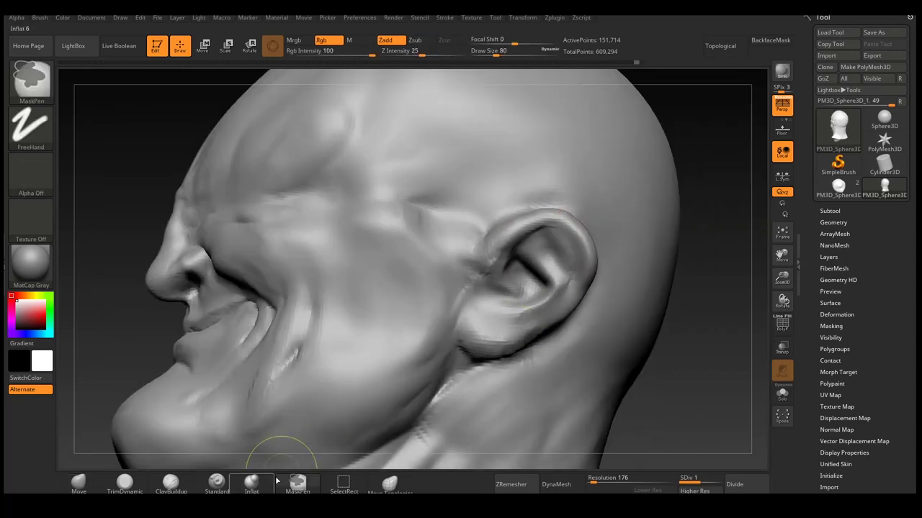
# - Lasso-mask around the ear and invert the mask so only the ear stays editable
pyautogui.click(297, 482)
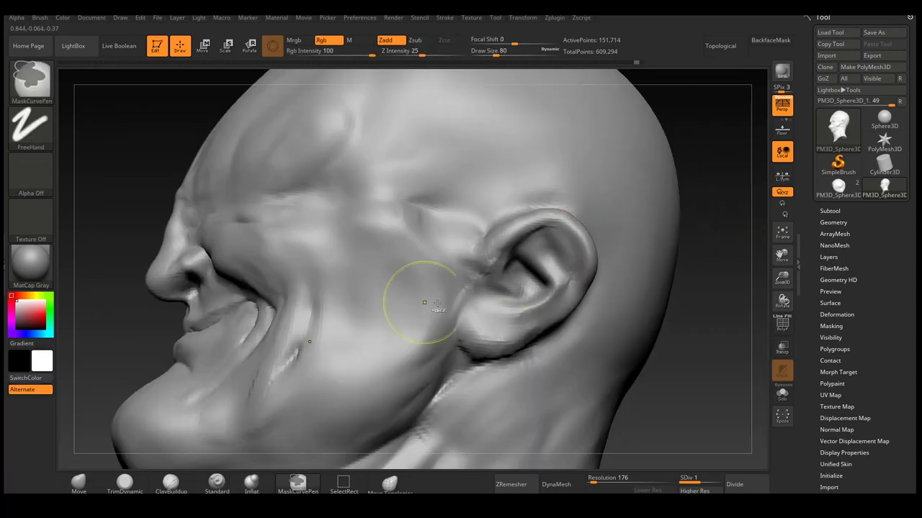
pyautogui.click(297, 482)
pyautogui.click(209, 421)
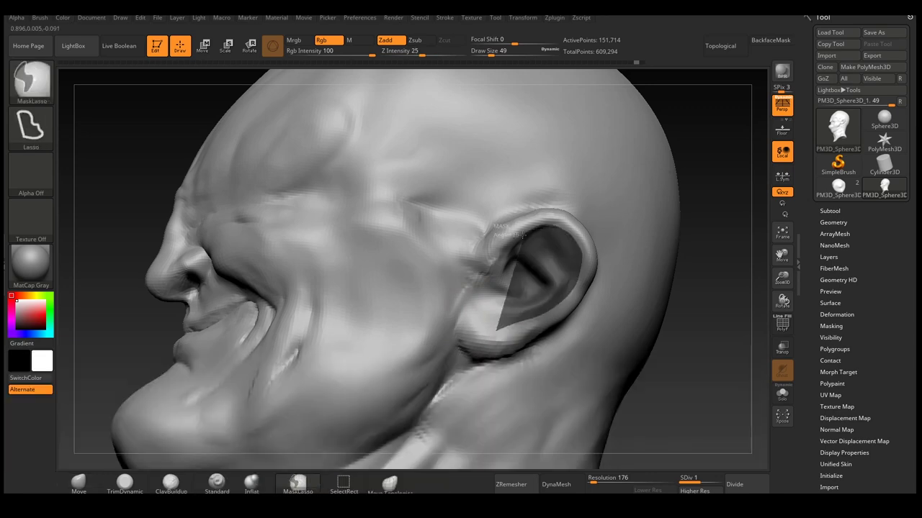
pyautogui.press('b')
pyautogui.press('m')
pyautogui.press('v')
pyautogui.moveTo(627, 308); pyautogui.dragTo(611, 309, button='right')
pyautogui.hotkey('ctrl', 'i')
# - Orbit around the head to check the ear and the back of the skull
pyautogui.moveTo(584, 263)
pyautogui.mouseDown(button='right')
pyautogui.moveTo(574, 295)
pyautogui.moveTo(519, 274)
pyautogui.mouseUp(button='right')
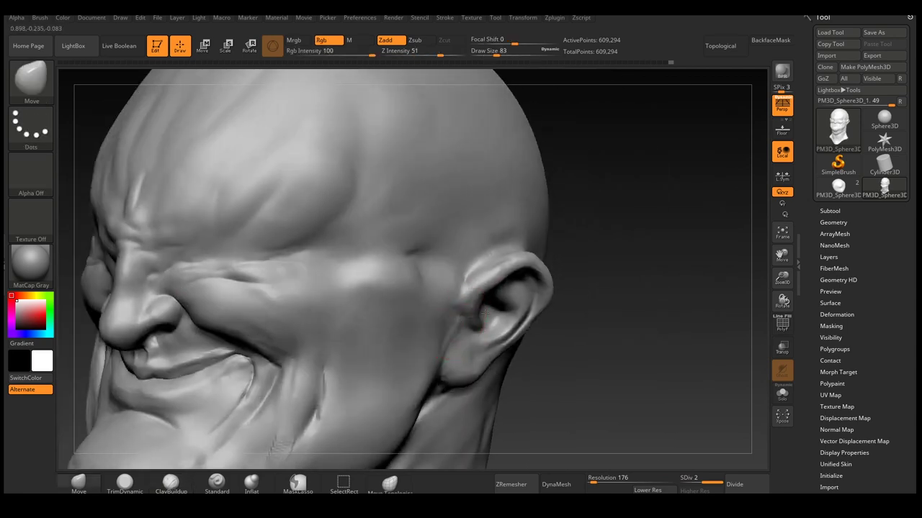
pyautogui.moveTo(457, 339)
pyautogui.mouseDown(button='right')
pyautogui.moveTo(494, 328)
pyautogui.moveTo(484, 292)
pyautogui.mouseUp(button='right')
pyautogui.press('f')
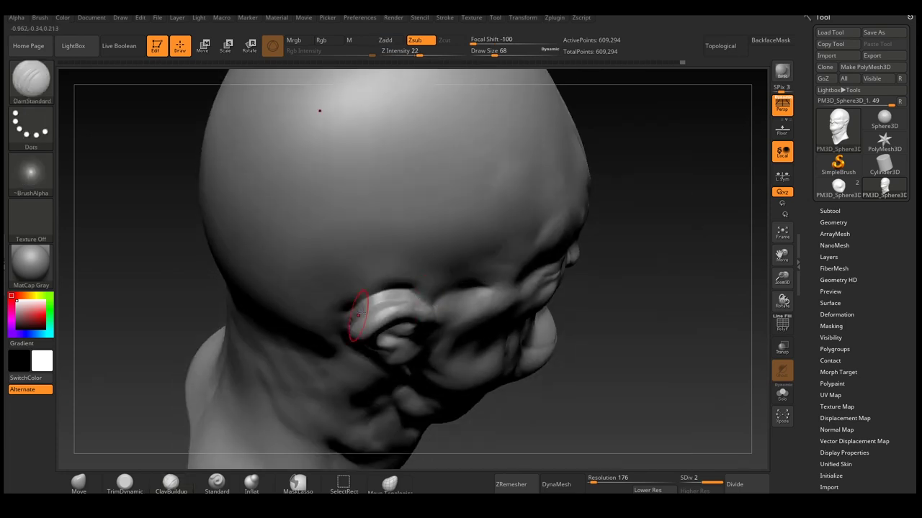
pyautogui.moveTo(358, 315); pyautogui.dragTo(306, 353, button='right')
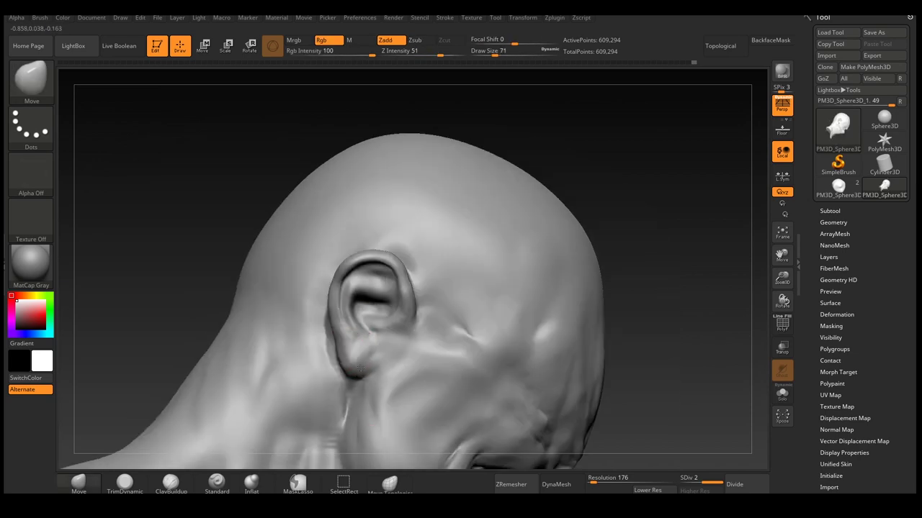
pyautogui.moveTo(324, 346); pyautogui.dragTo(353, 353, button='right')
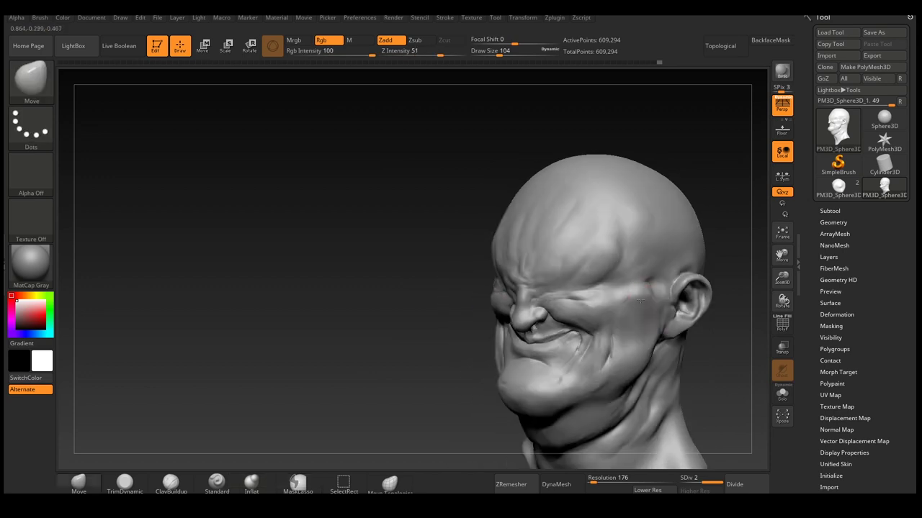
# - Reshape and soften the mouth-corner crease with ClayBuildup, readying DamStandard for sharper creases
pyautogui.press('b')
pyautogui.press('c')
pyautogui.press('b')
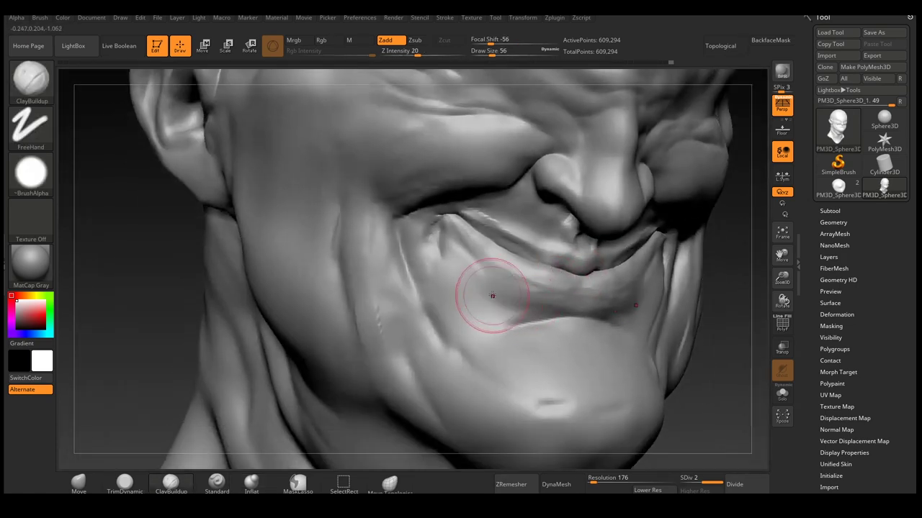
pyautogui.moveTo(515, 289)
pyautogui.mouseDown()
pyautogui.moveTo(445, 263)
pyautogui.moveTo(477, 300)
pyautogui.moveTo(492, 300)
pyautogui.mouseUp()
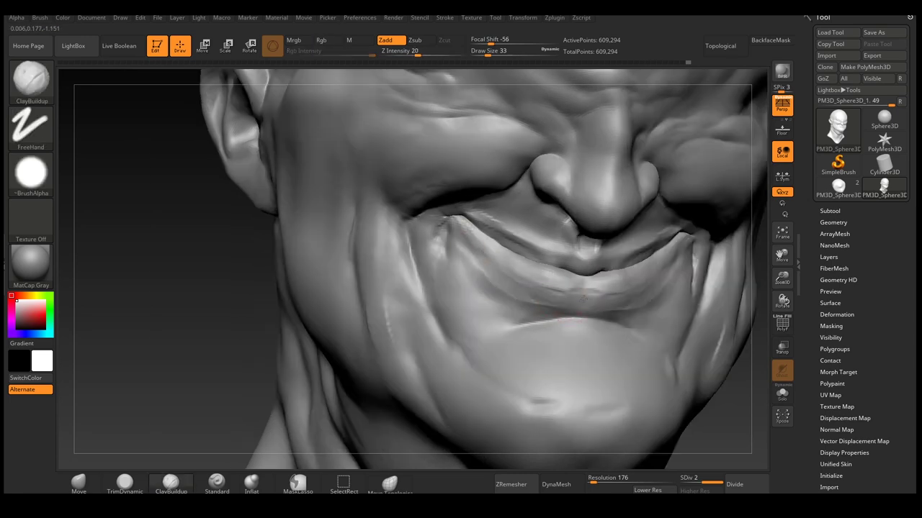
pyautogui.press('b')
pyautogui.press('d')
pyautogui.press('s')
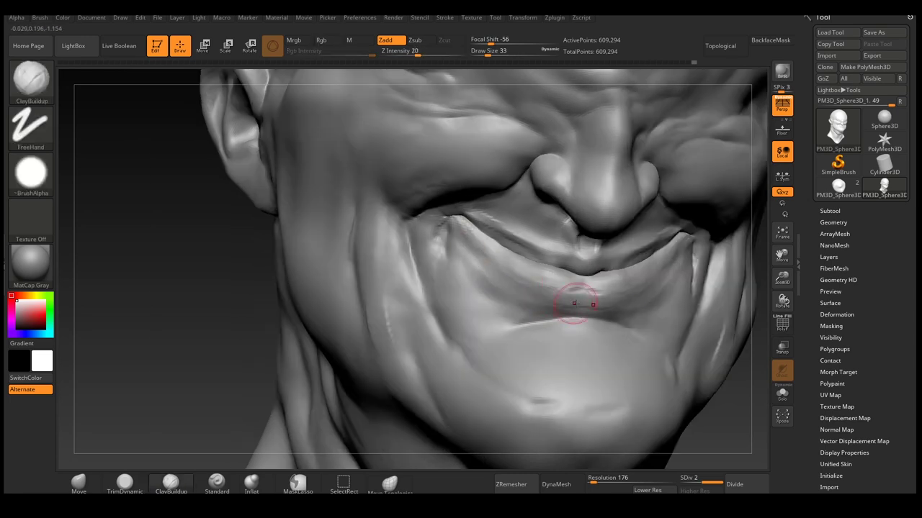
pyautogui.press('s')
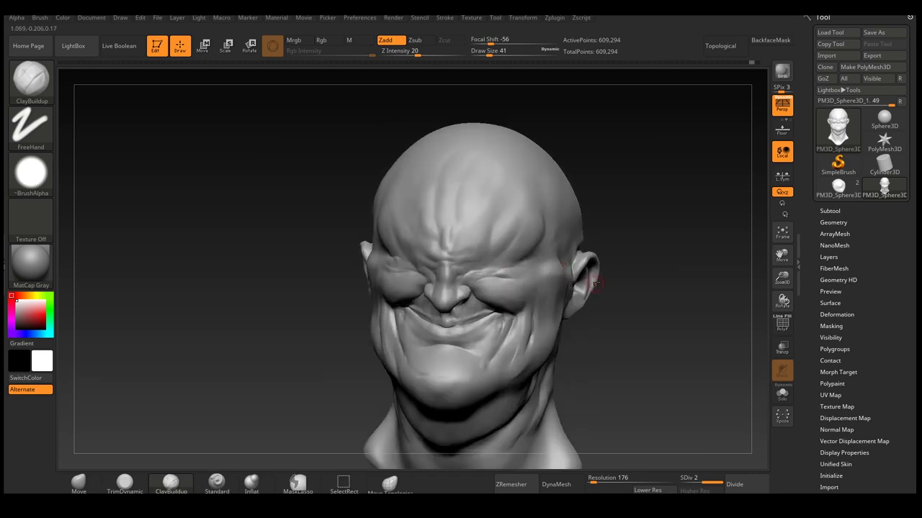
# - Lasso-mask the head leaving the ear free, then view the head toward a side profile
pyautogui.press('ctrl')
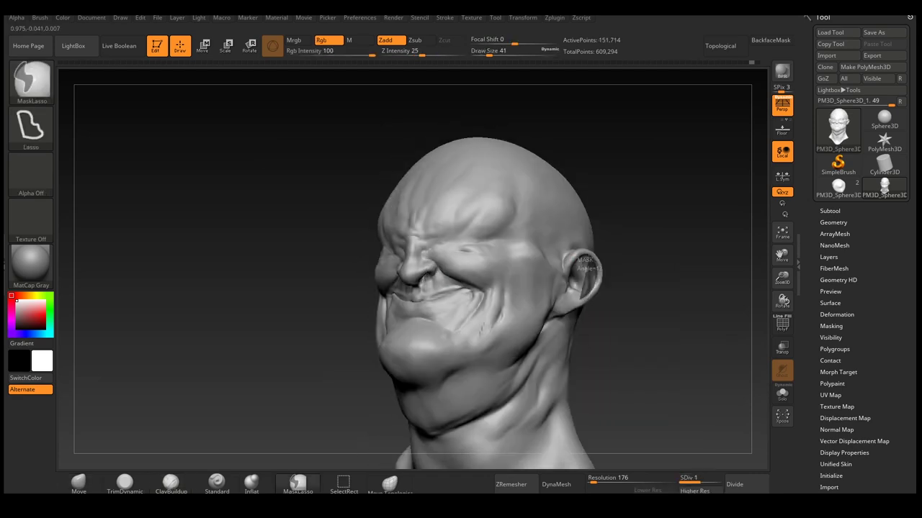
pyautogui.keyDown('ctrl'); pyautogui.click(585, 288); pyautogui.keyUp('ctrl')
pyautogui.moveTo(684, 216); pyautogui.dragTo(612, 216)
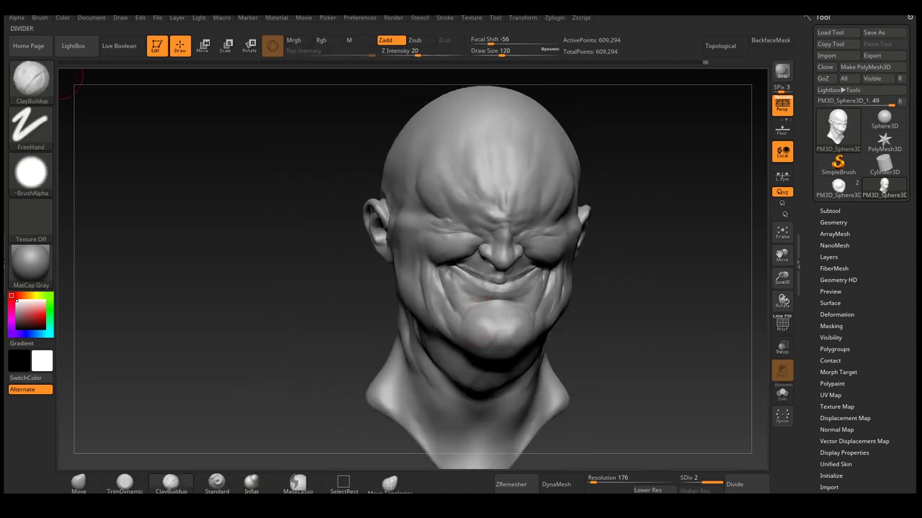
pyautogui.keyDown('alt'); pyautogui.moveTo(273, 209); pyautogui.dragTo(683, 453); pyautogui.keyUp('alt')
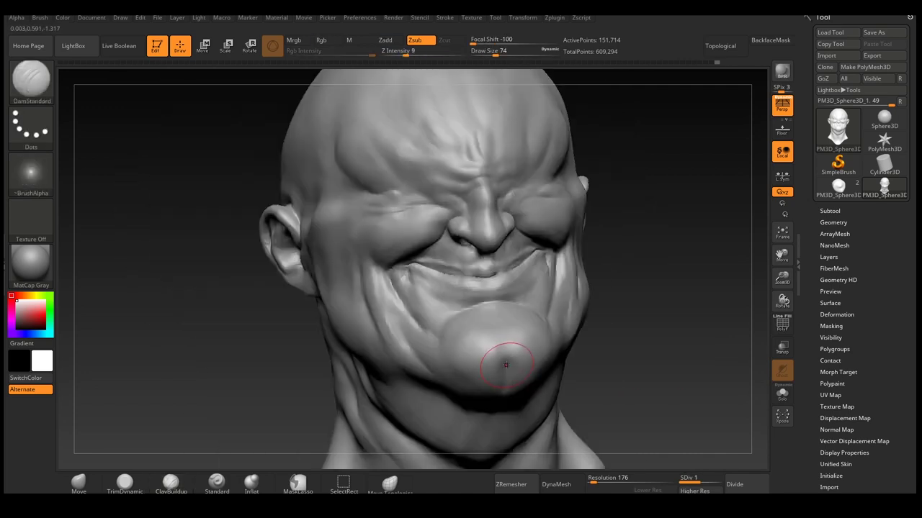
pyautogui.moveTo(505, 364); pyautogui.dragTo(411, 329, button='right')
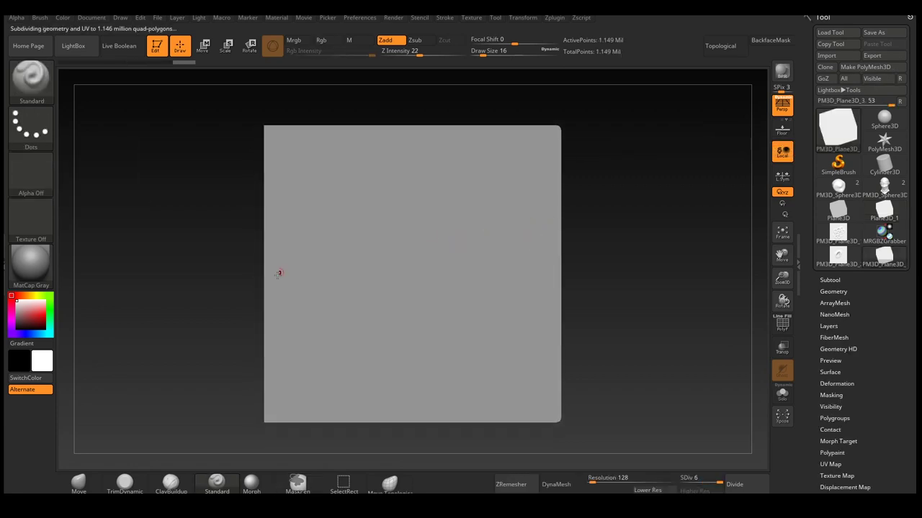
# - Use DragRect stroke with DepthGrab01 alpha at strength 44 to stamp the first two cell bumps
pyautogui.click(31, 126)
pyautogui.click(132, 136)
pyautogui.click(31, 173)
pyautogui.click(319, 203)
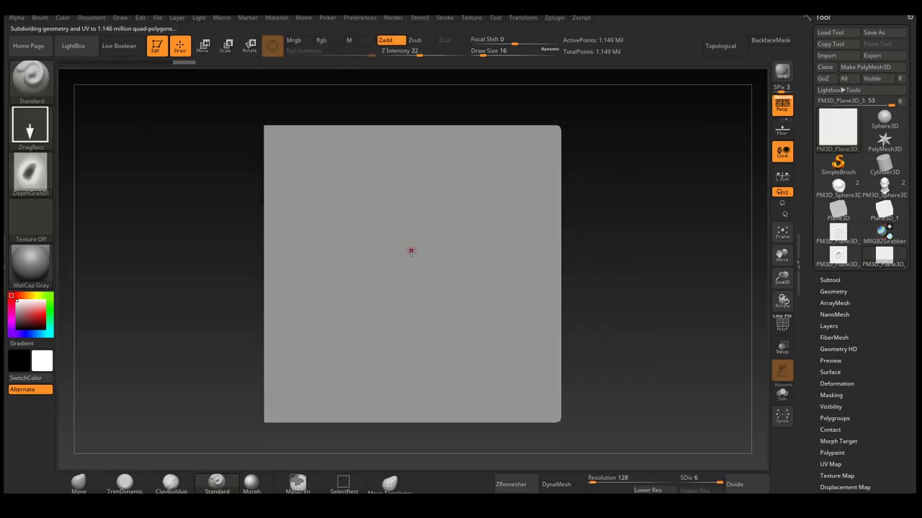
pyautogui.moveTo(408, 258); pyautogui.dragTo(411, 323)
pyautogui.hotkey('ctrl', 'z')
pyautogui.click(31, 173)
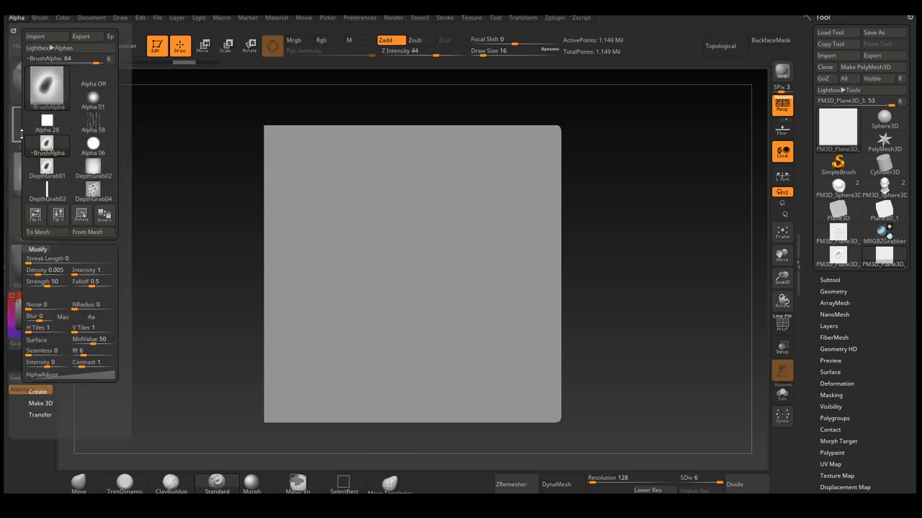
pyautogui.moveTo(417, 274); pyautogui.dragTo(435, 306)
pyautogui.moveTo(380, 251)
pyautogui.mouseDown()
pyautogui.moveTo(343, 264)
pyautogui.moveTo(355, 226)
pyautogui.moveTo(405, 269)
pyautogui.mouseUp()
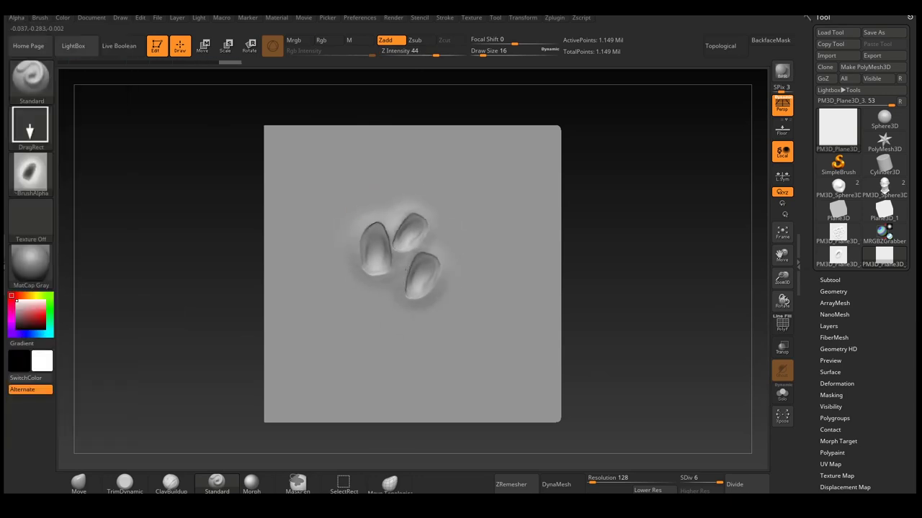
# - Switch to DragDot at brush size 112 and stamp three more bumps around the cluster
pyautogui.click(32, 130)
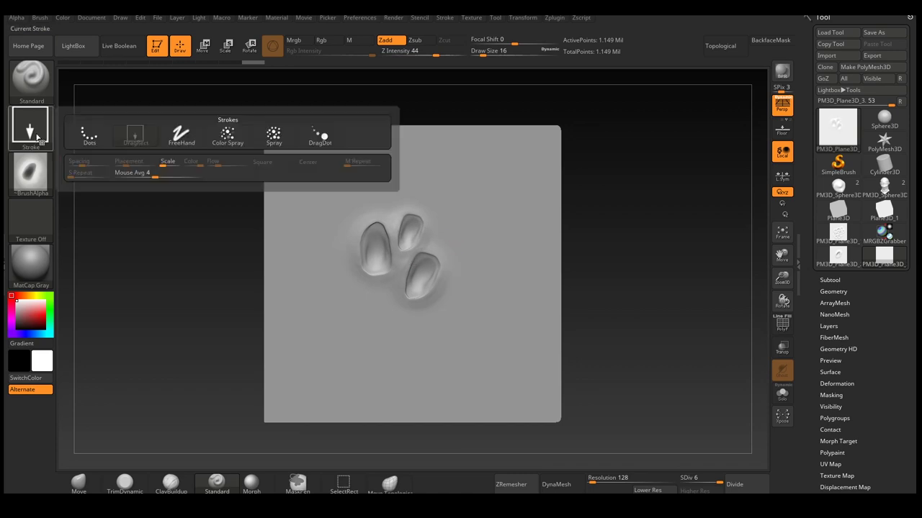
pyautogui.click(320, 135)
pyautogui.press('s')
pyautogui.moveTo(372, 308); pyautogui.dragTo(382, 309)
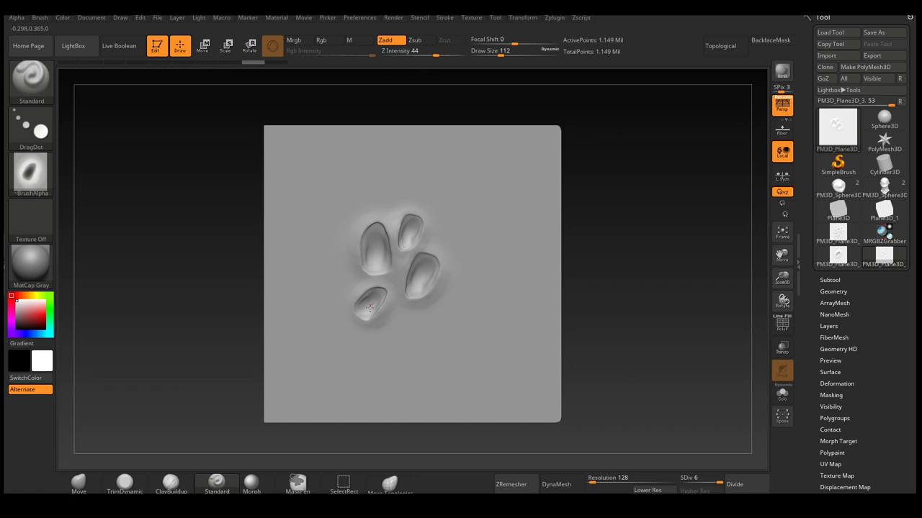
pyautogui.moveTo(461, 310); pyautogui.dragTo(447, 239)
pyautogui.moveTo(445, 326); pyautogui.dragTo(461, 290)
pyautogui.moveTo(401, 322)
pyautogui.mouseDown()
pyautogui.moveTo(431, 320)
pyautogui.moveTo(382, 334)
pyautogui.mouseUp()
pyautogui.press('b')
pyautogui.press('m')
pyautogui.press('v')
pyautogui.press('b')
pyautogui.press('s')
pyautogui.press('t')
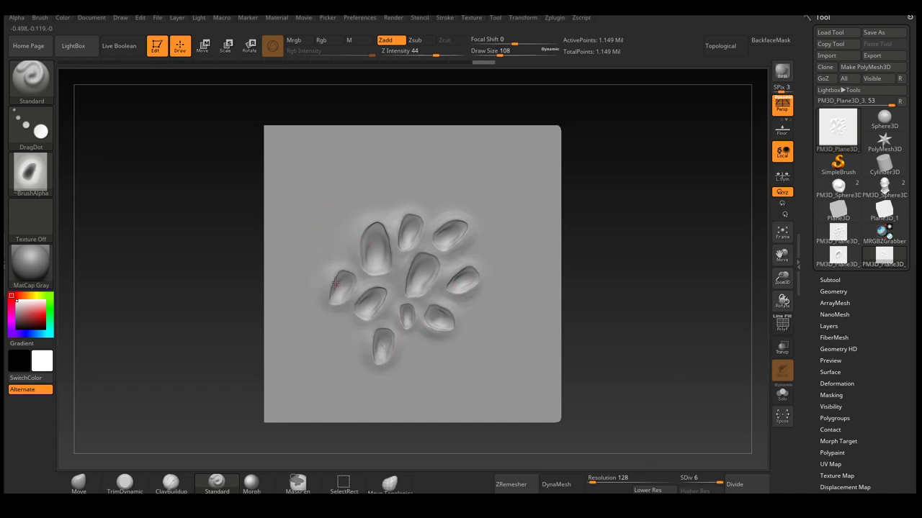
# - With a smaller DragRect brush, stamp larger bumps at the right, top and top left
pyautogui.press('[')
pyautogui.click(31, 126)
pyautogui.click(136, 133)
pyautogui.moveTo(481, 246); pyautogui.dragTo(497, 231)
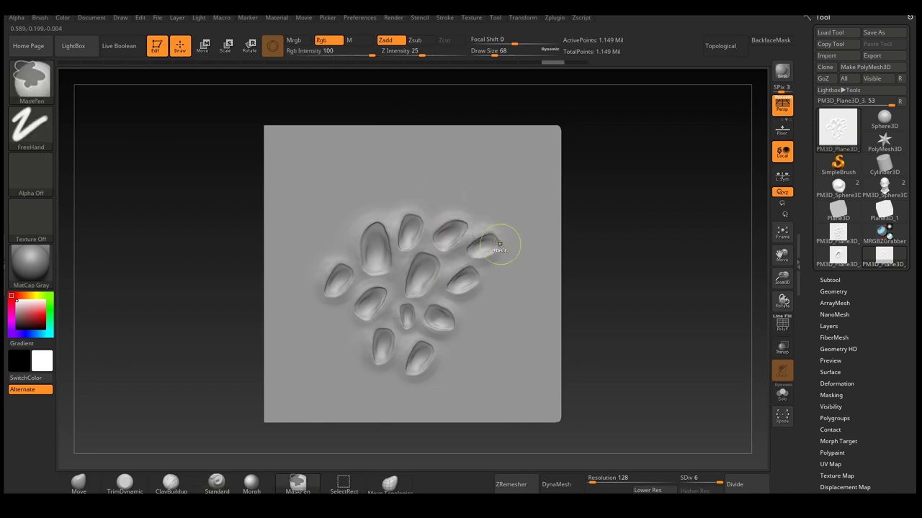
pyautogui.moveTo(446, 191); pyautogui.dragTo(442, 239)
pyautogui.moveTo(383, 189); pyautogui.dragTo(363, 221)
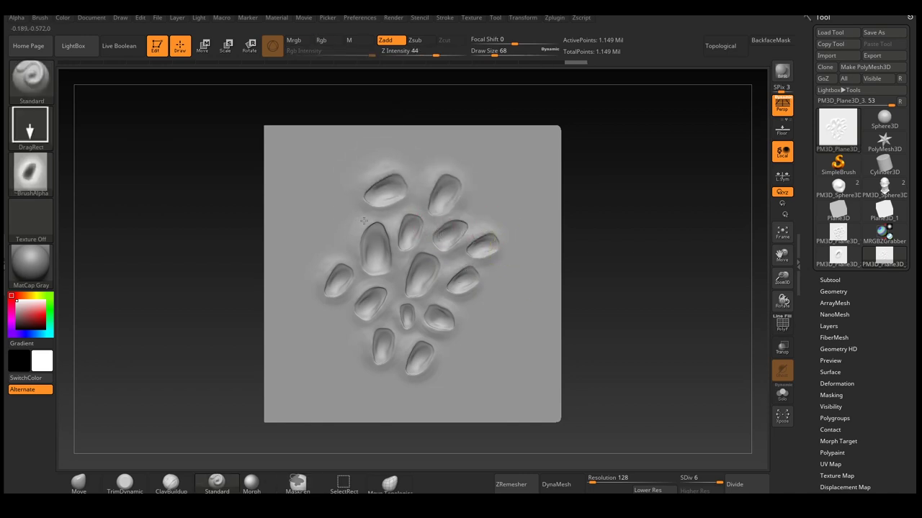
pyautogui.press('b')
pyautogui.press('m')
pyautogui.press('v')
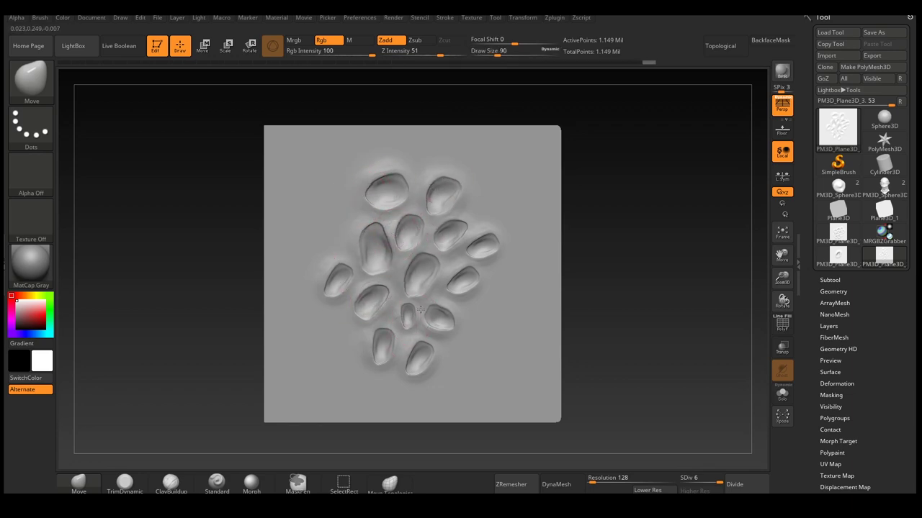
pyautogui.hotkey('ctrl', 'z')
pyautogui.press('b')
pyautogui.press('c')
pyautogui.press('b')
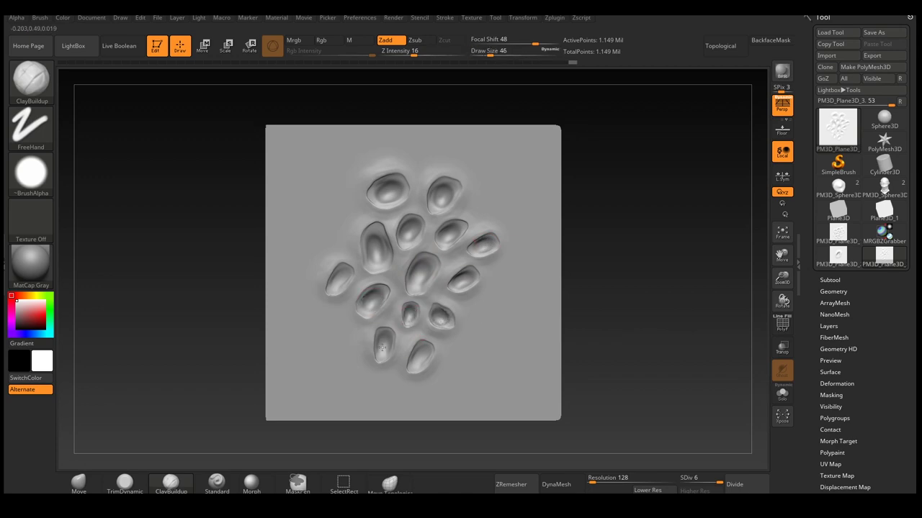
# - Zoom and pan onto the bumps and pick a slightly larger Inflat brush
pyautogui.keyDown('alt'); pyautogui.moveTo(339, 278); pyautogui.dragTo(381, 318, button='right'); pyautogui.keyUp('alt')
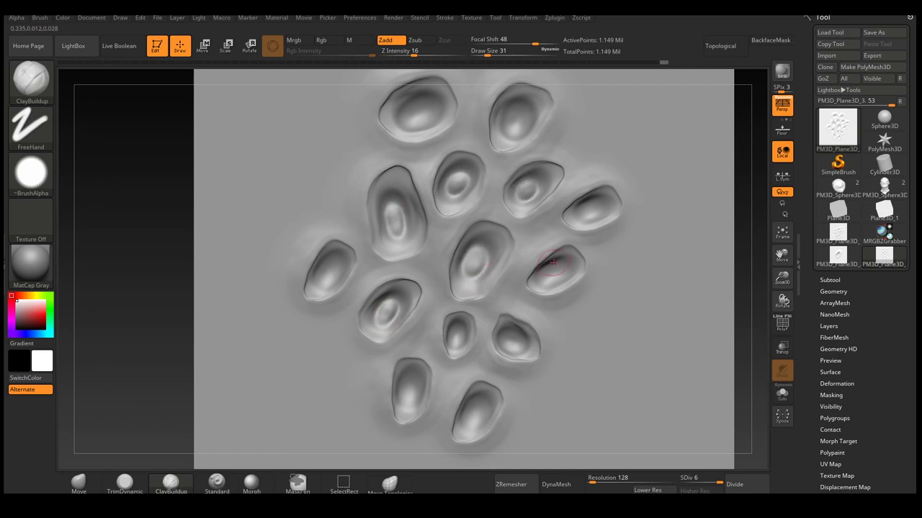
pyautogui.moveTo(407, 402); pyautogui.dragTo(583, 242, button='right')
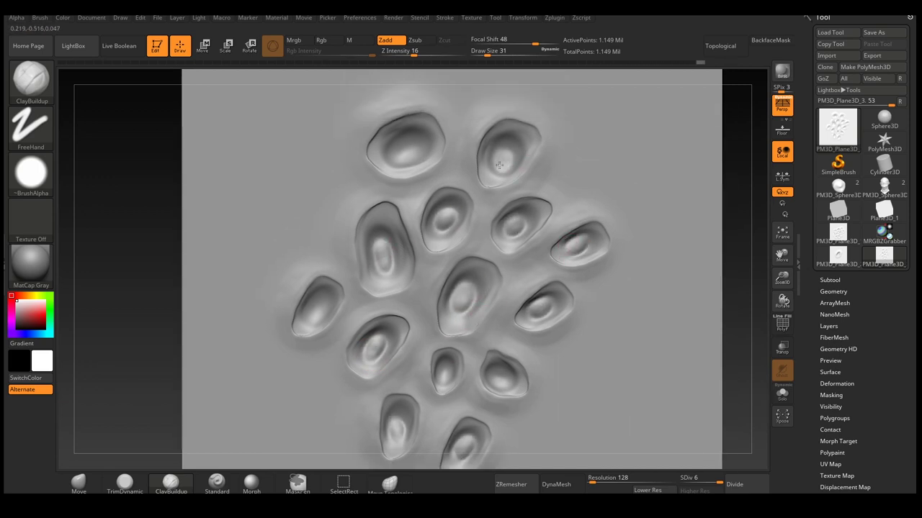
pyautogui.press('b')
pyautogui.press('i')
pyautogui.press('n')
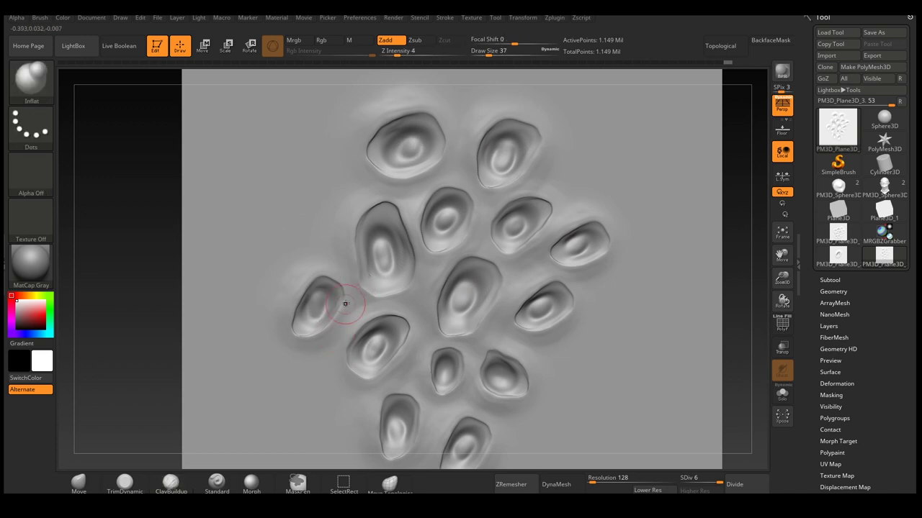
pyautogui.press(']')
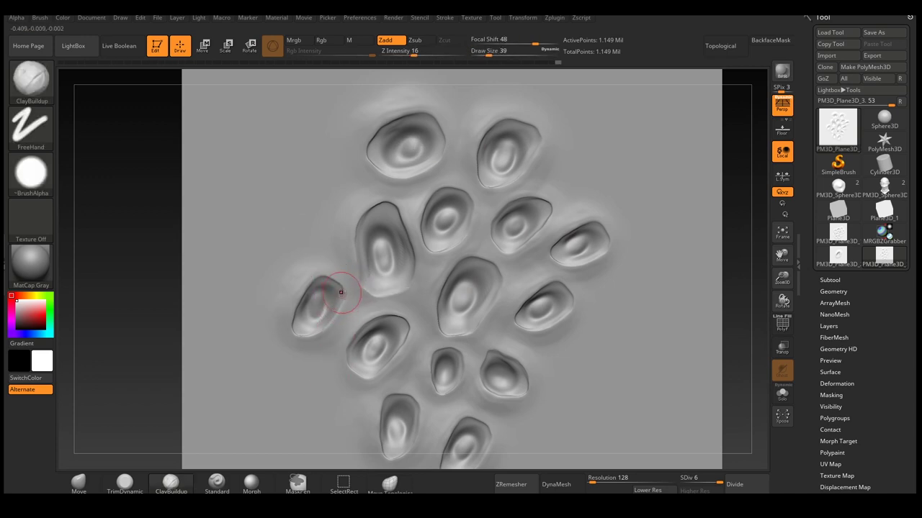
# - Inflate the bumps with no alpha and dotted strokes, then drop the plane to subdivision level 4
pyautogui.click(30, 173)
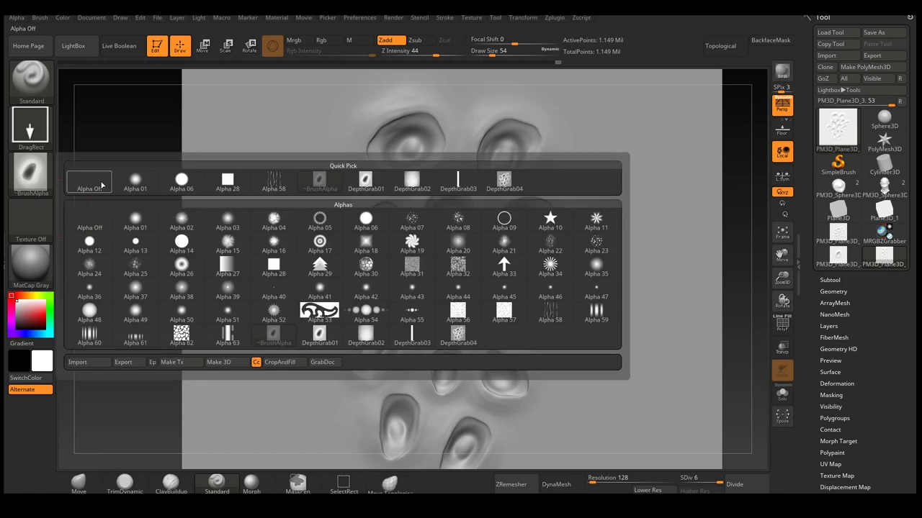
pyautogui.click(100, 185)
pyautogui.click(30, 126)
pyautogui.click(69, 127)
pyautogui.moveTo(317, 282); pyautogui.dragTo(402, 323)
pyautogui.hotkey('ctrl', 'z')
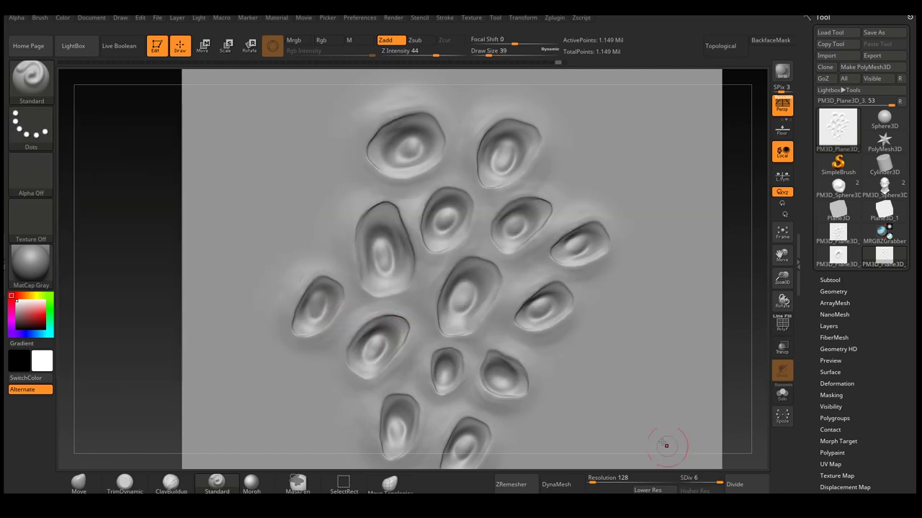
pyautogui.moveTo(346, 302)
pyautogui.mouseDown()
pyautogui.moveTo(421, 267)
pyautogui.moveTo(497, 288)
pyautogui.moveTo(425, 338)
pyautogui.moveTo(475, 357)
pyautogui.mouseUp()
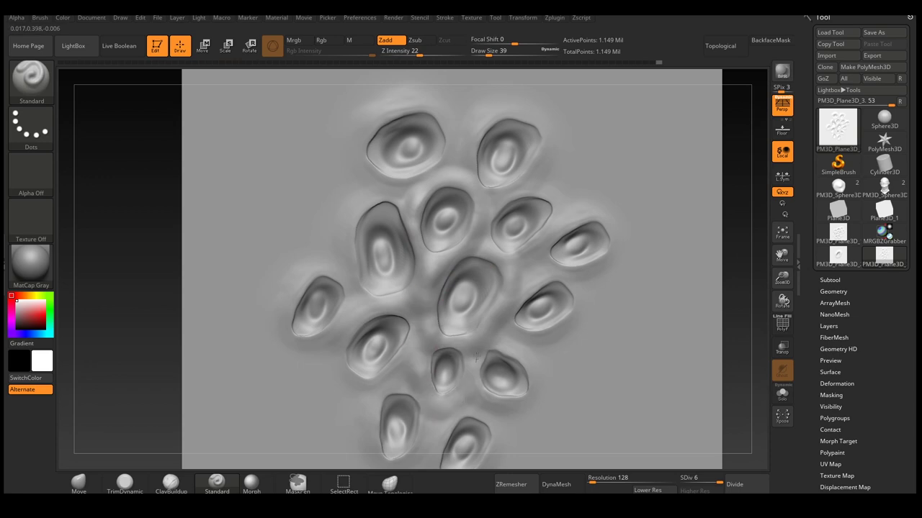
pyautogui.click(704, 481)
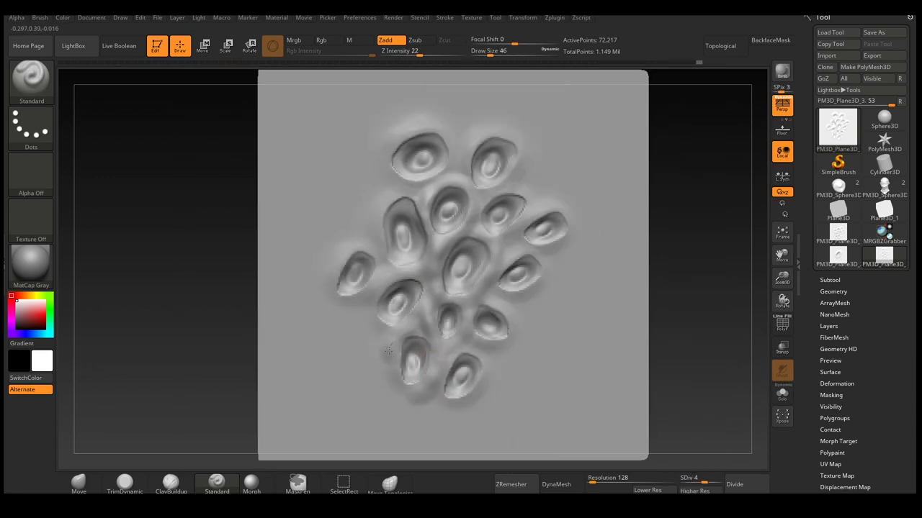
# - Soften the upper-right bumps and return the plane to its highest subdivision level
pyautogui.hotkey('ctrl', 'z')
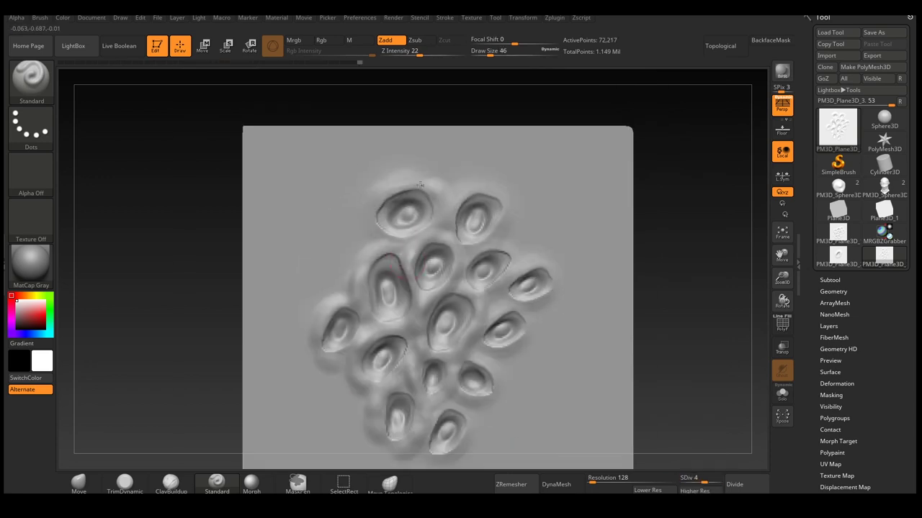
pyautogui.moveTo(453, 234)
pyautogui.mouseDown()
pyautogui.moveTo(497, 209)
pyautogui.moveTo(500, 310)
pyautogui.moveTo(546, 265)
pyautogui.mouseUp()
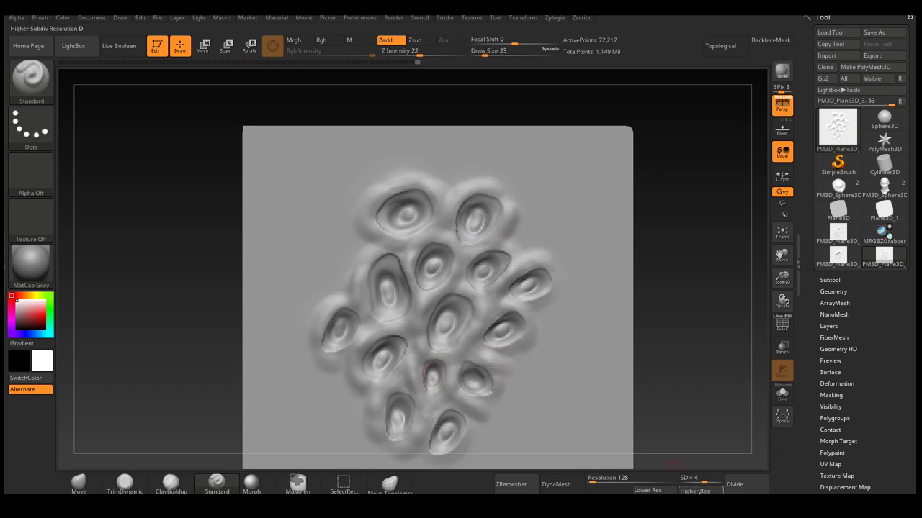
pyautogui.press('d')
pyautogui.press('d')
pyautogui.press('b')
pyautogui.press('i')
pyautogui.press('n')
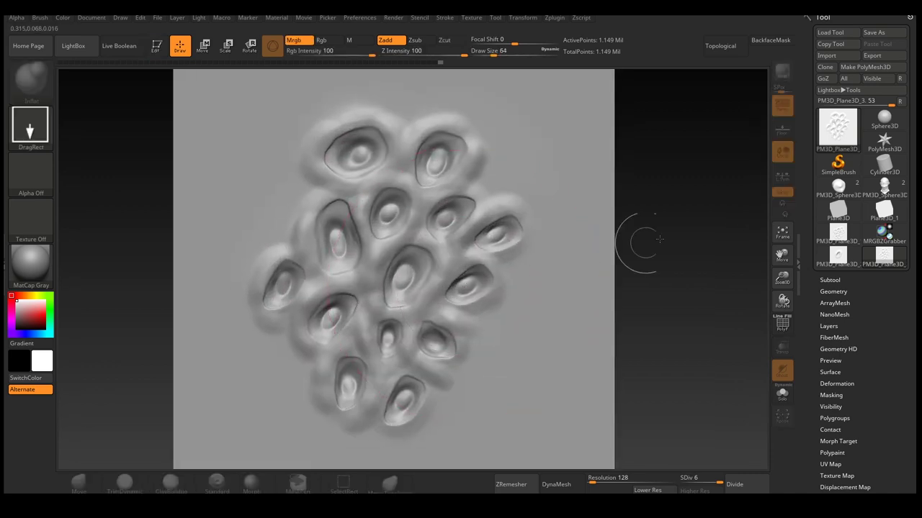
# - Capture the bump pattern as an alpha and place the PM3D_Sphere3D_2 head back on the canvas
pyautogui.moveTo(183, 69); pyautogui.dragTo(601, 468)
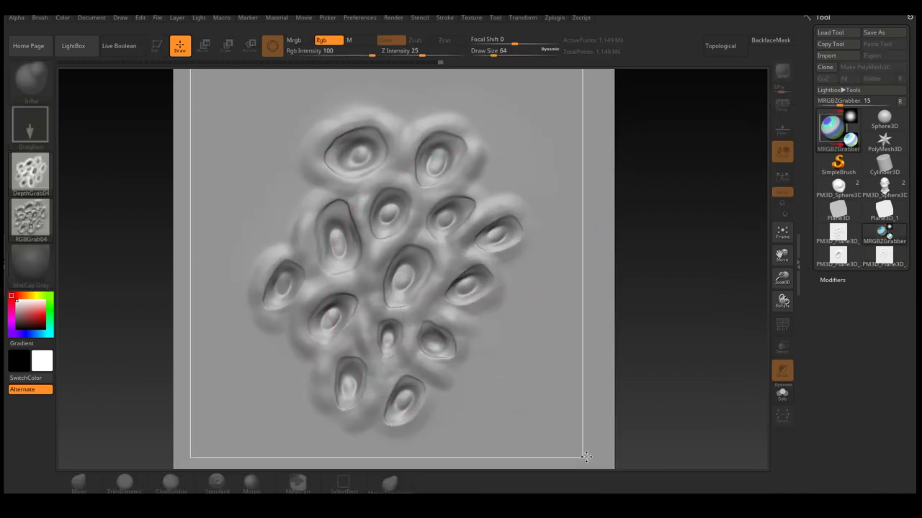
pyautogui.click(884, 189)
pyautogui.moveTo(458, 262); pyautogui.dragTo(469, 311)
# - Add a new sculpt layer, Untitled Layer 1, to the head in Tool > Layers
pyautogui.press('t')
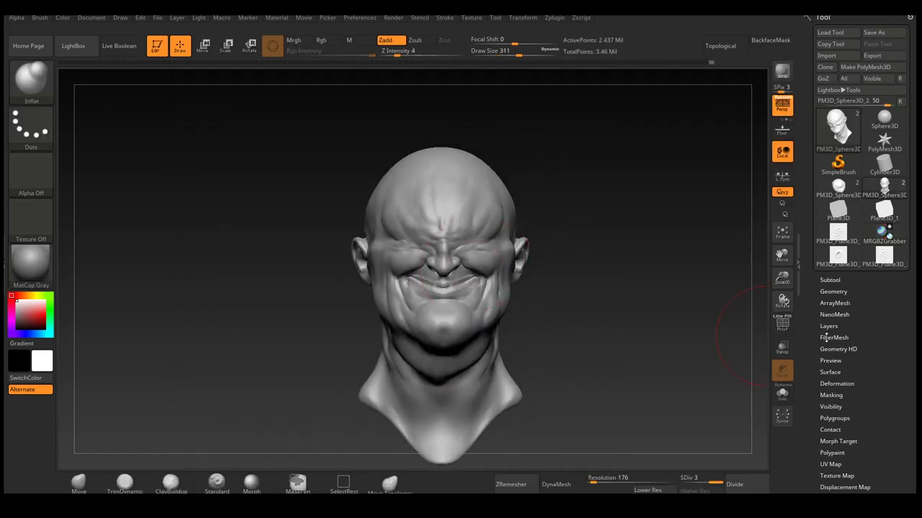
pyautogui.click(828, 326)
pyautogui.click(895, 457)
# - Set up the Standard brush with DragRect stroke, DepthGrab05 alpha and slightly raised depth
pyautogui.press('b')
pyautogui.press('s')
pyautogui.press('t')
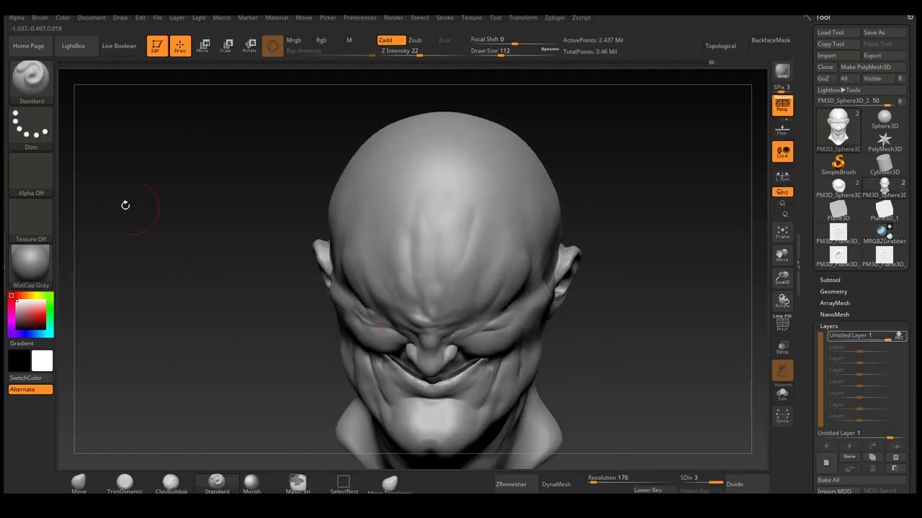
pyautogui.press('a')
pyautogui.click(550, 181)
pyautogui.click(16, 17)
pyautogui.moveTo(418, 51); pyautogui.dragTo(435, 52)
# - Stamp larger cell patches across the forehead, undoing the too-small and star-shaped stamps
pyautogui.moveTo(422, 259); pyautogui.dragTo(458, 349)
pyautogui.scroll(3, 420, 231)
pyautogui.hotkey('ctrl', 'z')
pyautogui.moveTo(458, 349); pyautogui.dragTo(453, 302, button='right')
pyautogui.moveTo(453, 191)
pyautogui.mouseDown()
pyautogui.moveTo(461, 205)
pyautogui.moveTo(451, 276)
pyautogui.mouseUp()
pyautogui.hotkey('ctrl', 'z')
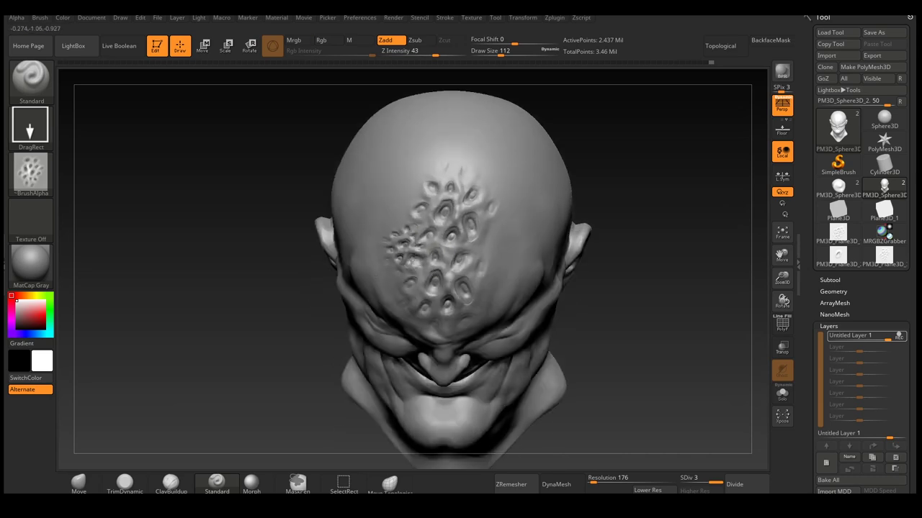
pyautogui.moveTo(398, 242); pyautogui.dragTo(403, 267)
pyautogui.moveTo(403, 266); pyautogui.dragTo(502, 254, button='right')
pyautogui.moveTo(502, 254); pyautogui.dragTo(520, 273)
pyautogui.moveTo(520, 273)
pyautogui.mouseDown(button='right')
pyautogui.moveTo(453, 208)
pyautogui.moveTo(515, 311)
pyautogui.moveTo(437, 219)
pyautogui.moveTo(442, 195)
pyautogui.mouseUp(button='right')
# - Lower the stamp depth to 32 and dab more pitted patches on the forehead
pyautogui.moveTo(434, 56); pyautogui.dragTo(427, 55)
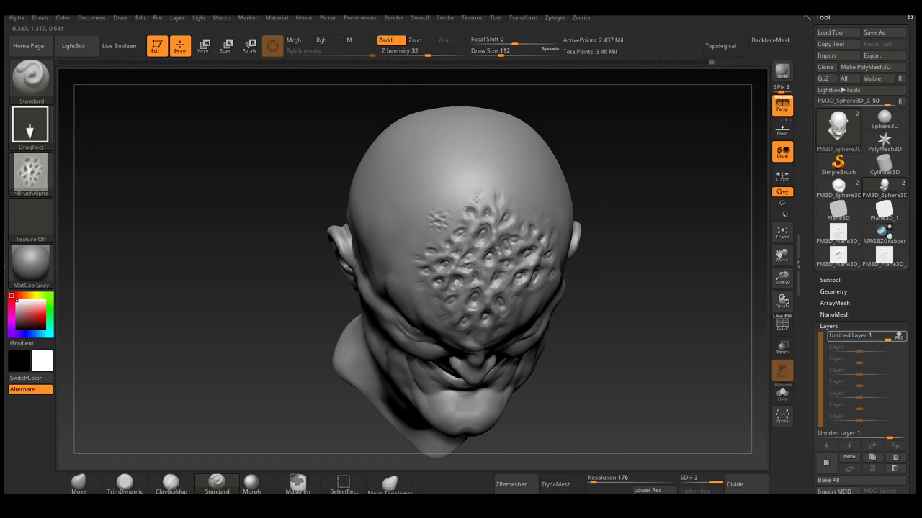
pyautogui.moveTo(468, 186)
pyautogui.mouseDown(button='right')
pyautogui.moveTo(520, 196)
pyautogui.moveTo(571, 246)
pyautogui.moveTo(462, 256)
pyautogui.mouseUp(button='right')
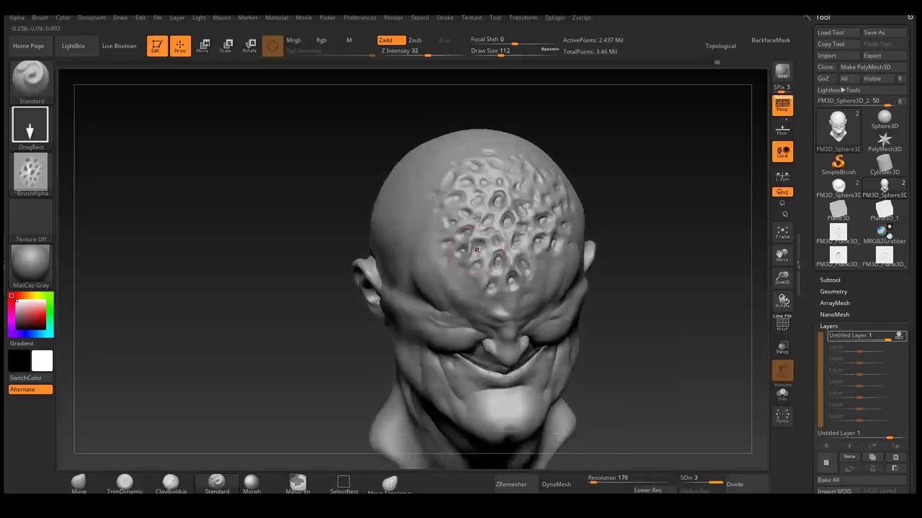
pyautogui.moveTo(432, 260)
pyautogui.mouseDown(button='right')
pyautogui.moveTo(436, 328)
pyautogui.moveTo(464, 329)
pyautogui.moveTo(518, 399)
pyautogui.mouseUp(button='right')
pyautogui.click(516, 315)
pyautogui.moveTo(549, 330); pyautogui.dragTo(548, 332)
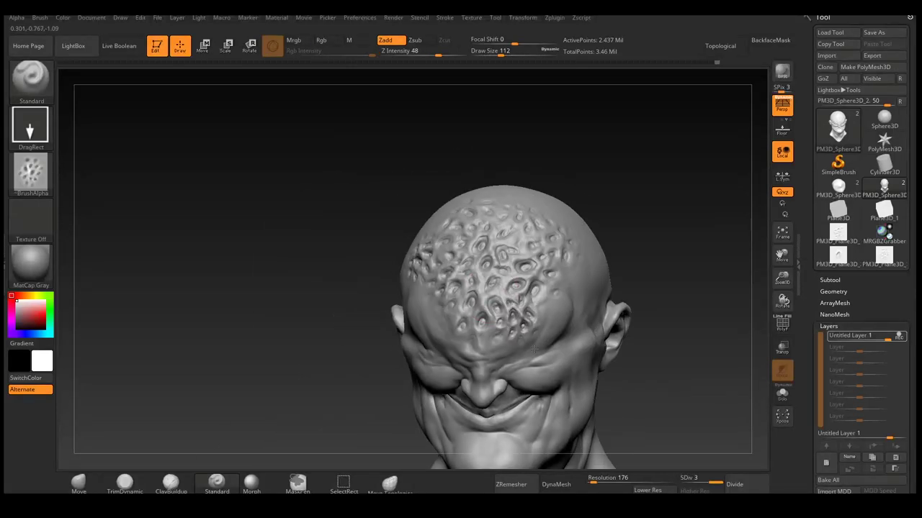
pyautogui.moveTo(548, 331); pyautogui.dragTo(461, 324, button='right')
pyautogui.moveTo(448, 324); pyautogui.dragTo(471, 354)
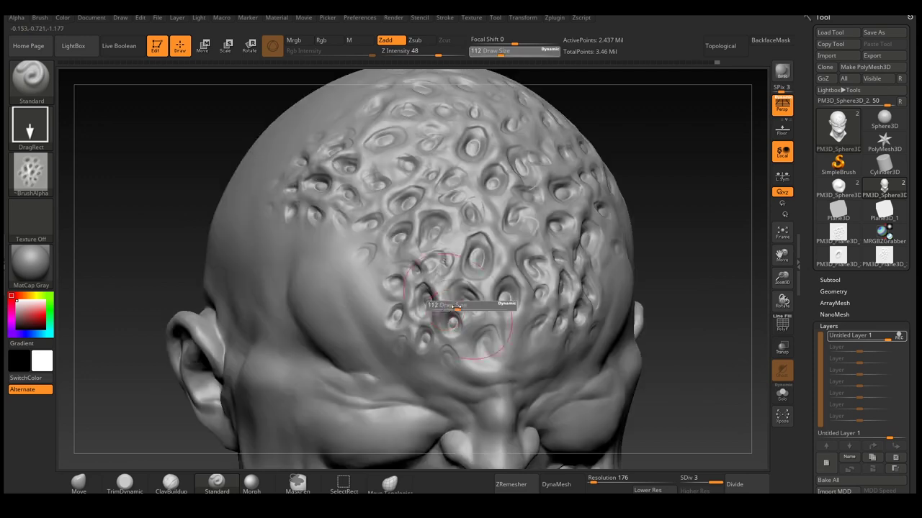
# - Extend the cells over the crown, alternating DamStandard, ClayBuildup, DragRect stamps and Move at size 62
pyautogui.keyDown('alt'); pyautogui.moveTo(453, 293); pyautogui.dragTo(465, 298, button='right'); pyautogui.keyUp('alt')
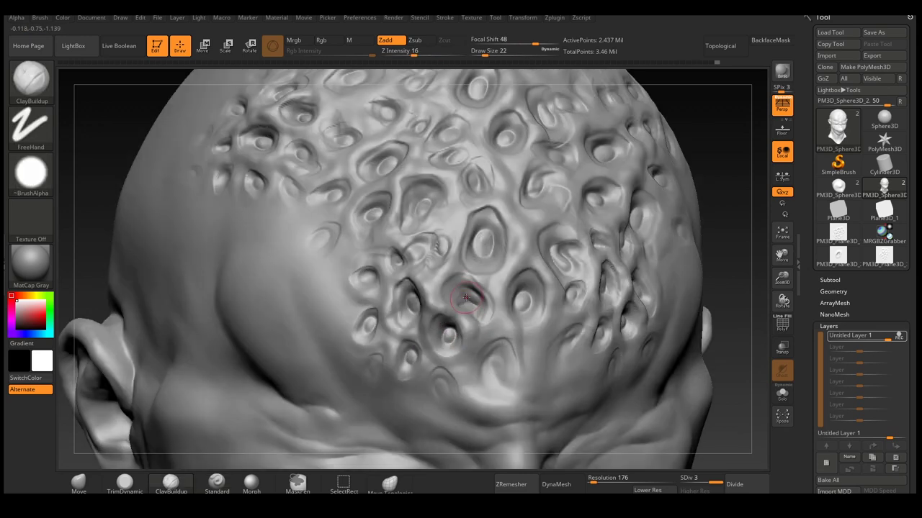
pyautogui.press('b')
pyautogui.press('d')
pyautogui.press('s')
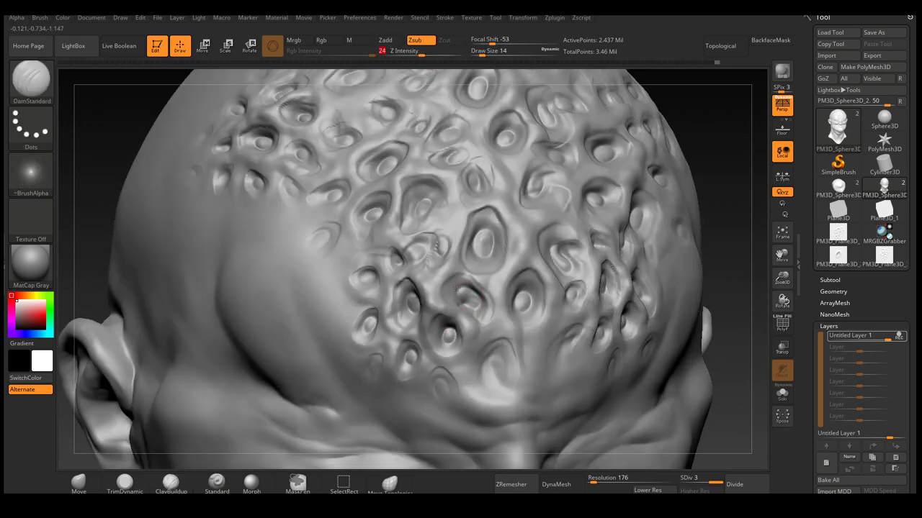
pyautogui.moveTo(469, 318)
pyautogui.mouseDown(button='right')
pyautogui.moveTo(405, 339)
pyautogui.moveTo(510, 301)
pyautogui.moveTo(504, 291)
pyautogui.moveTo(520, 281)
pyautogui.mouseUp(button='right')
pyautogui.press('b')
pyautogui.press('c')
pyautogui.press('b')
pyautogui.press('b')
pyautogui.press('s')
pyautogui.press('t')
pyautogui.press('f')
pyautogui.press('b')
pyautogui.press('m')
pyautogui.press('v')
pyautogui.press(']')
pyautogui.press(']')
pyautogui.press('b')
pyautogui.press('c')
pyautogui.press('b')
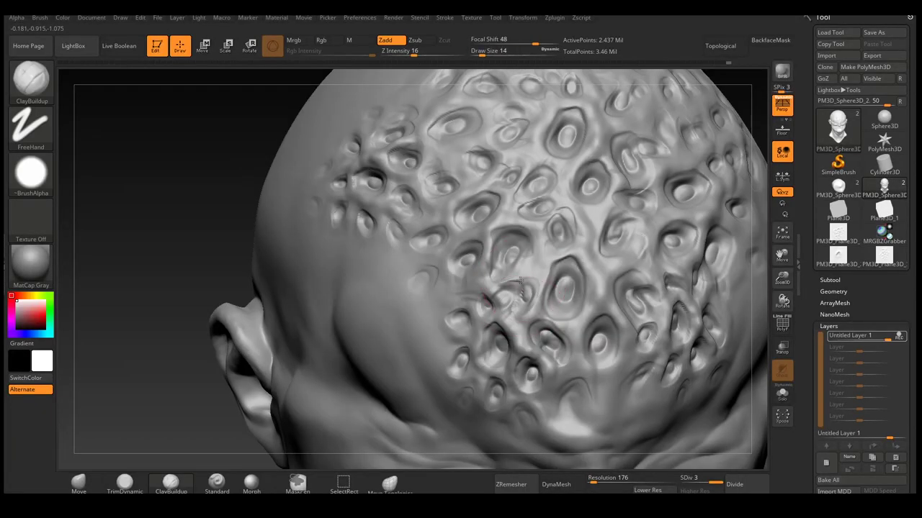
pyautogui.press('b')
pyautogui.press('d')
pyautogui.press('s')
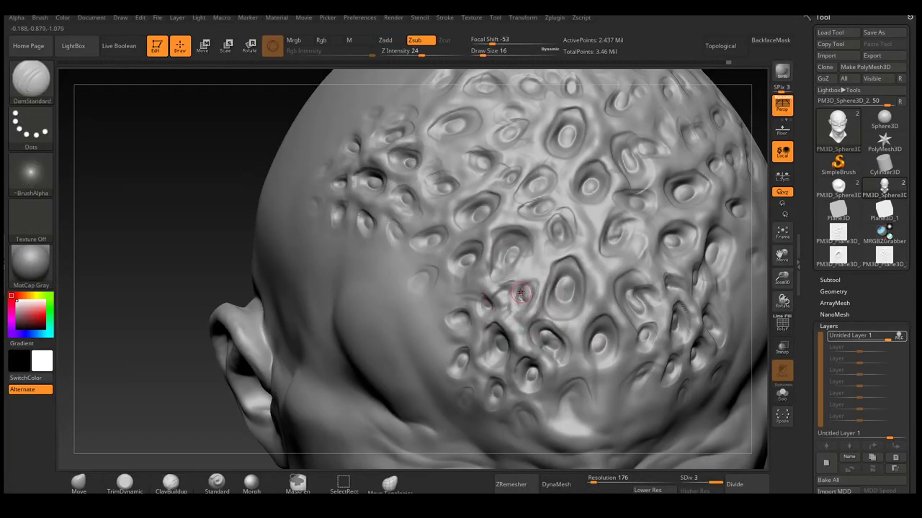
pyautogui.moveTo(505, 287); pyautogui.dragTo(512, 269, button='right')
pyautogui.press('b')
# - Carve and build up cell edges on the left side and back of the skull at sizes 17 and 9
pyautogui.press('c')
pyautogui.press('b')
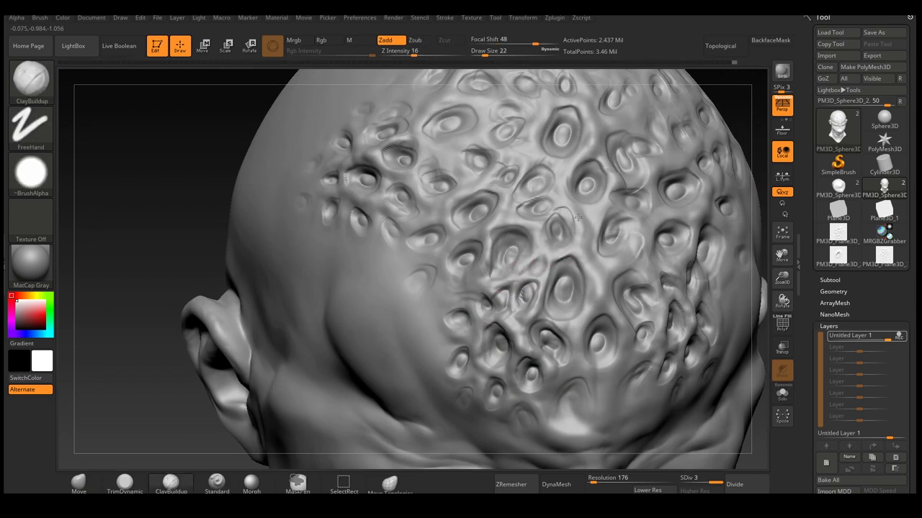
pyautogui.moveTo(577, 217); pyautogui.dragTo(554, 230, button='right')
pyautogui.press('b')
pyautogui.press('d')
pyautogui.press('s')
pyautogui.press('b')
pyautogui.press('c')
pyautogui.press('b')
pyautogui.press('b')
pyautogui.press('d')
pyautogui.press('s')
pyautogui.press('b')
pyautogui.press('c')
pyautogui.press('b')
pyautogui.moveTo(454, 224)
pyautogui.mouseDown(button='right')
pyautogui.moveTo(475, 229)
pyautogui.moveTo(502, 268)
pyautogui.moveTo(452, 297)
pyautogui.mouseUp(button='right')
pyautogui.press('s')
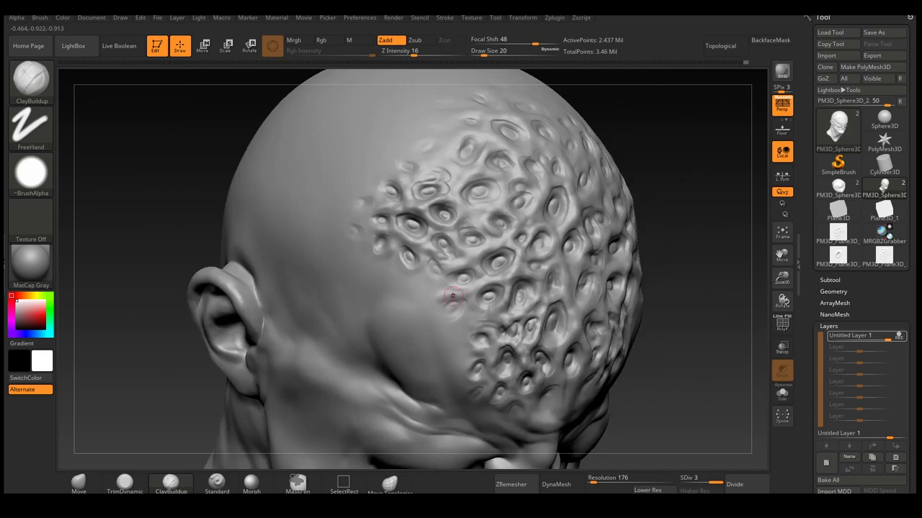
# - Refine the back-of-head cells at brush sizes 31, 14, 16 and 17 with tighter falloff and more depth
pyautogui.moveTo(504, 308); pyautogui.dragTo(445, 274, button='right')
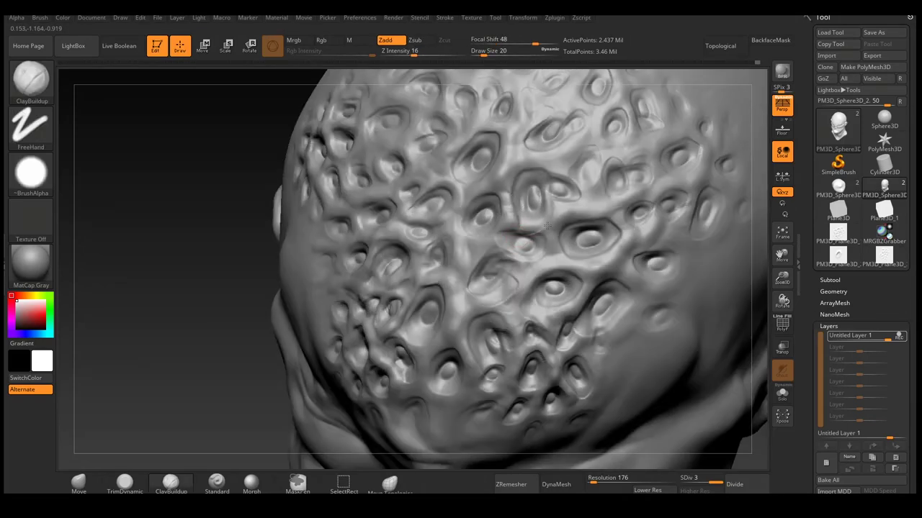
pyautogui.moveTo(544, 213); pyautogui.dragTo(547, 233, button='right')
pyautogui.press('s')
pyautogui.moveTo(551, 235); pyautogui.dragTo(566, 235)
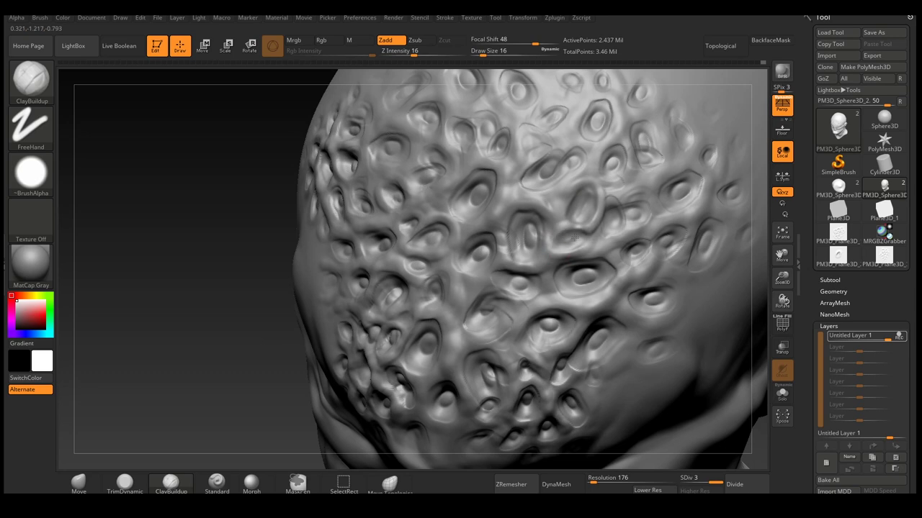
pyautogui.moveTo(580, 210)
pyautogui.mouseDown(button='right')
pyautogui.moveTo(534, 253)
pyautogui.moveTo(539, 224)
pyautogui.mouseUp(button='right')
pyautogui.press('s')
pyautogui.moveTo(549, 204); pyautogui.dragTo(553, 219)
pyautogui.press('s')
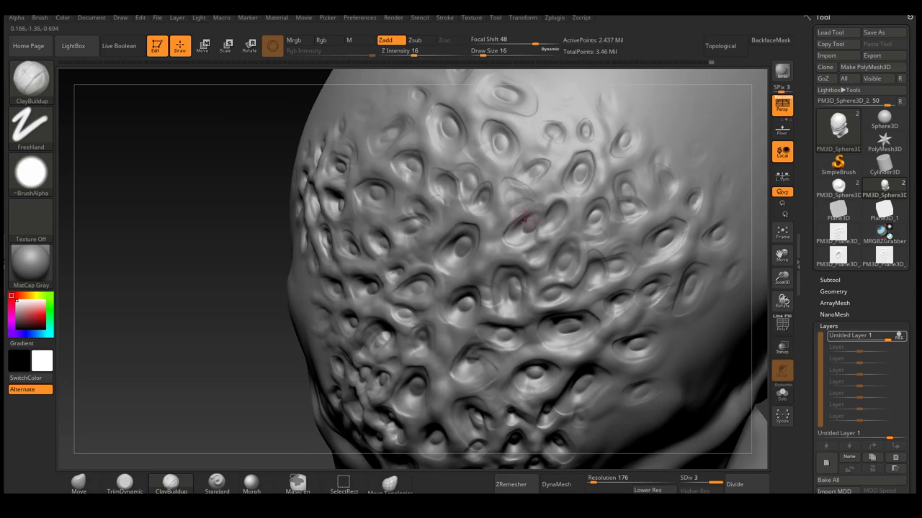
pyautogui.moveTo(525, 229); pyautogui.dragTo(541, 228, button='right')
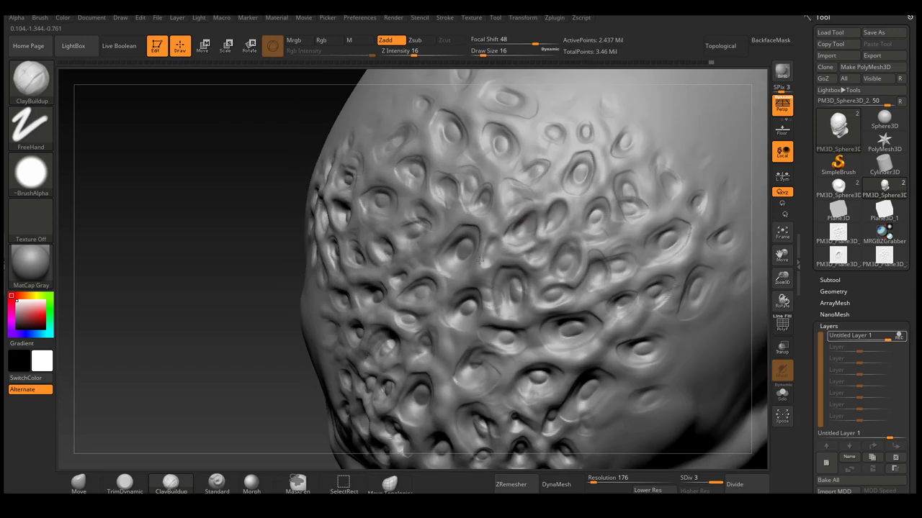
pyautogui.moveTo(490, 251)
pyautogui.mouseDown(button='right')
pyautogui.moveTo(474, 267)
pyautogui.moveTo(483, 223)
pyautogui.mouseUp(button='right')
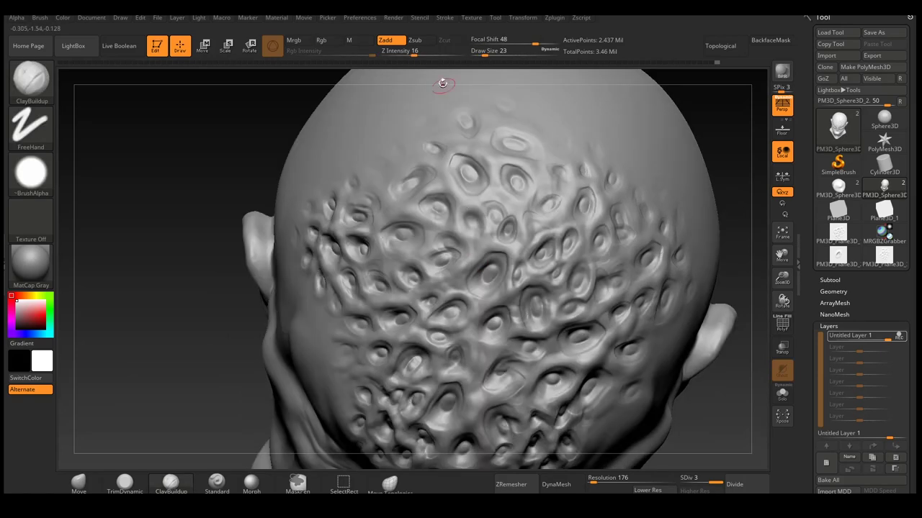
pyautogui.press('s')
pyautogui.moveTo(478, 252); pyautogui.dragTo(470, 252)
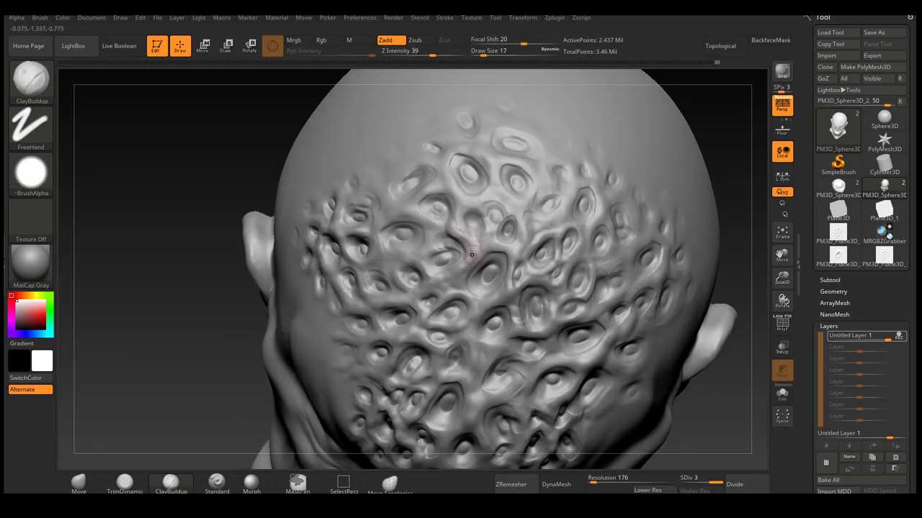
pyautogui.moveTo(436, 259); pyautogui.dragTo(454, 253, button='right')
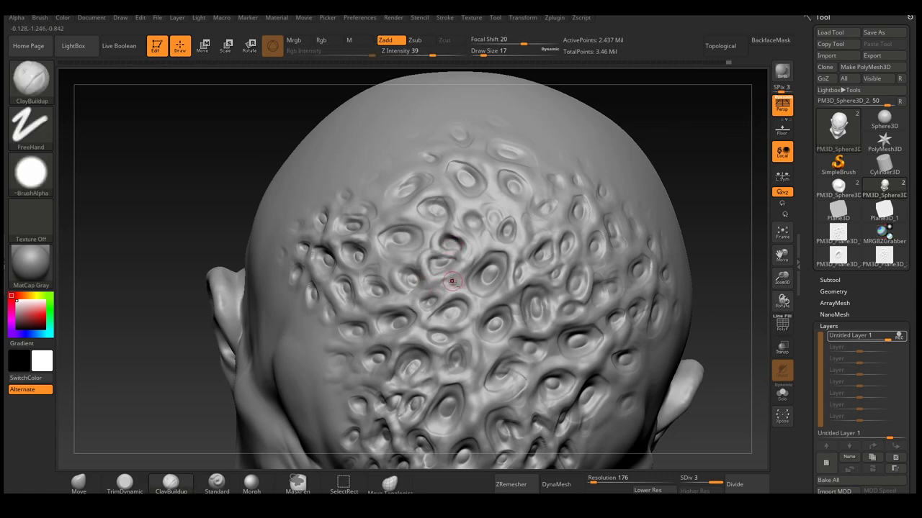
pyautogui.moveTo(434, 289); pyautogui.dragTo(476, 303, button='right')
pyautogui.moveTo(500, 253)
pyautogui.mouseDown(button='right')
pyautogui.moveTo(493, 216)
pyautogui.moveTo(524, 308)
pyautogui.moveTo(528, 295)
pyautogui.mouseUp(button='right')
# - Touch up the forehead cells with the alpha-free Standard brush, shrinking it to 22
pyautogui.press('b')
pyautogui.press('s')
pyautogui.press('t')
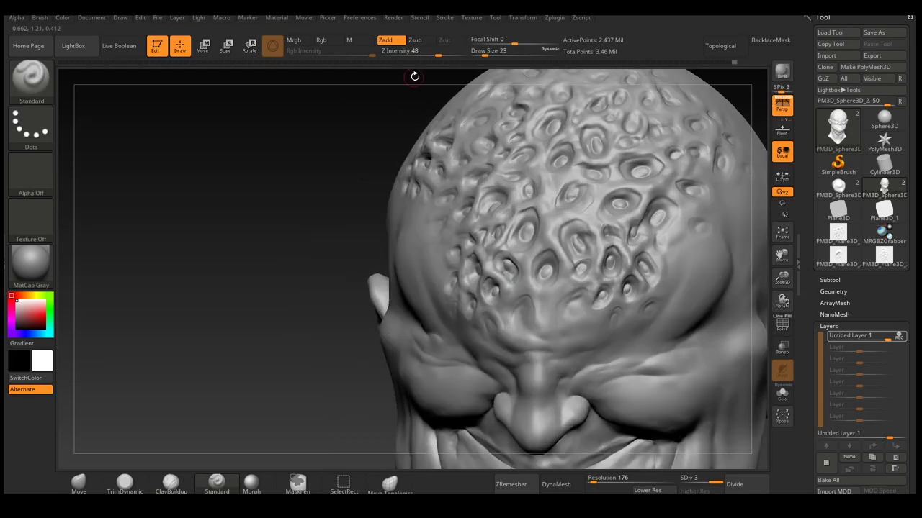
pyautogui.moveTo(531, 293); pyautogui.dragTo(545, 297)
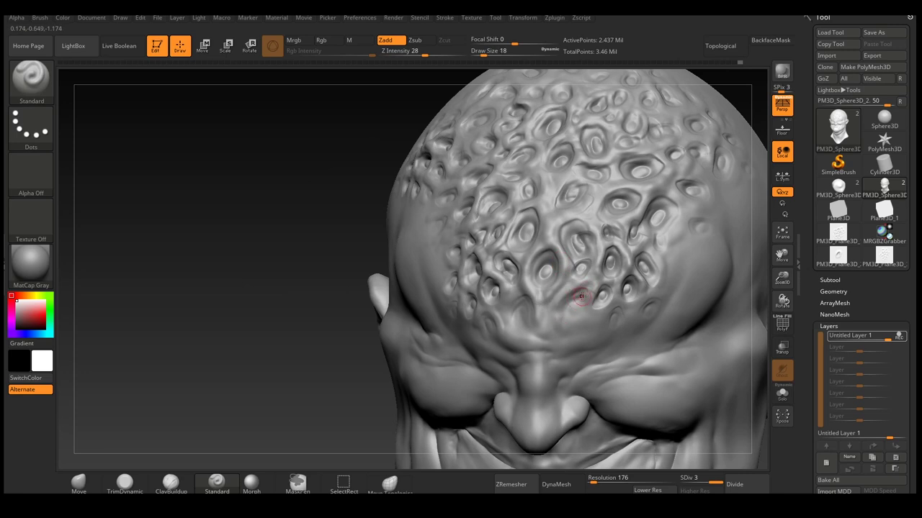
pyautogui.moveTo(562, 326); pyautogui.dragTo(522, 299, button='right')
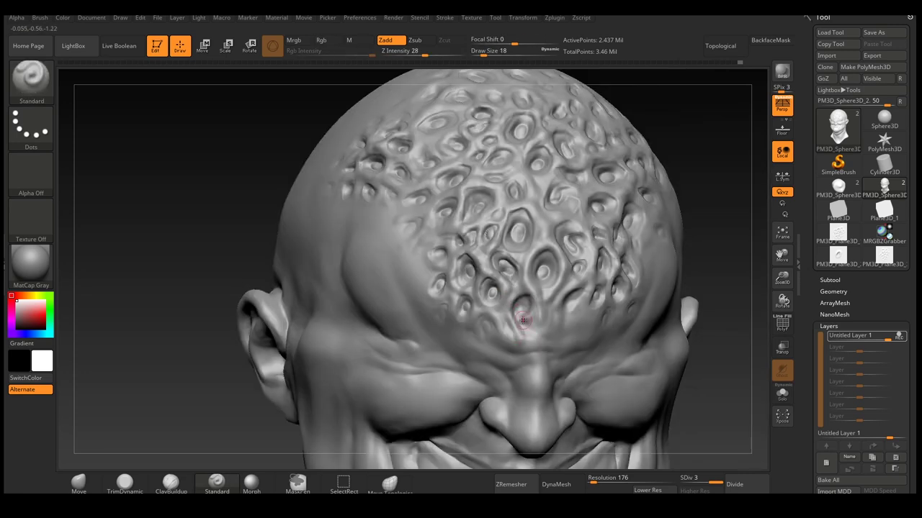
pyautogui.moveTo(509, 332); pyautogui.dragTo(473, 147, button='right')
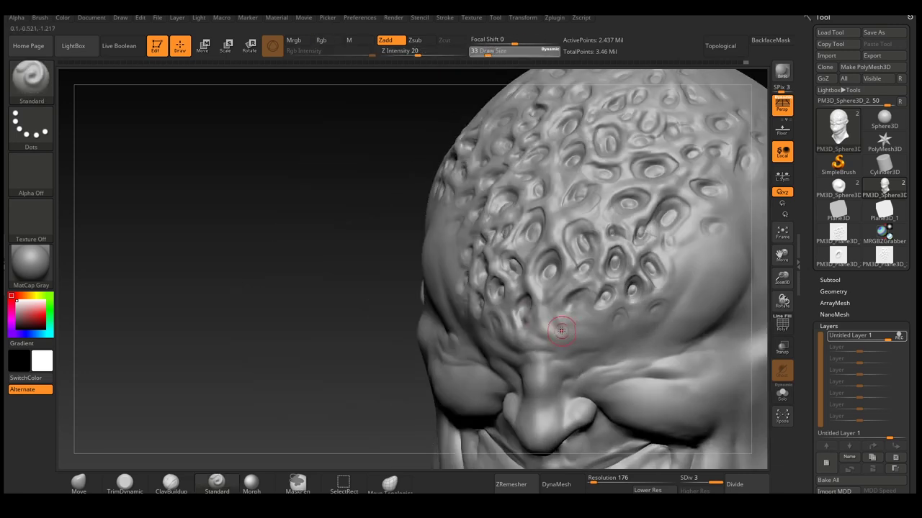
pyautogui.press('[')
pyautogui.moveTo(582, 261)
pyautogui.keyDown('alt'); pyautogui.mouseDown(button='right')
pyautogui.moveTo(556, 281)
pyautogui.moveTo(556, 267)
pyautogui.moveTo(535, 298)
pyautogui.moveTo(554, 255)
pyautogui.moveTo(547, 250)
pyautogui.moveTo(588, 299)
pyautogui.moveTo(548, 321)
pyautogui.mouseUp(button='right'); pyautogui.keyUp('alt')
# - Deepen cell outlines with DamStandard, ClayBuildup and Standard, ClayBuildup enlarged to 25, then smooth
pyautogui.press('b')
pyautogui.press('d')
pyautogui.press('s')
pyautogui.press('b')
pyautogui.press('c')
pyautogui.press('b')
pyautogui.press('b')
pyautogui.press('s')
pyautogui.press('t')
pyautogui.press('b')
pyautogui.press('c')
pyautogui.press('b')
pyautogui.press(']')
pyautogui.press(']')
pyautogui.press('shift')
pyautogui.press('shift')
# - Smooth the cell texture's border above the ear with the Smooth brush at size 18
pyautogui.moveTo(536, 228); pyautogui.dragTo(537, 218, button='right')
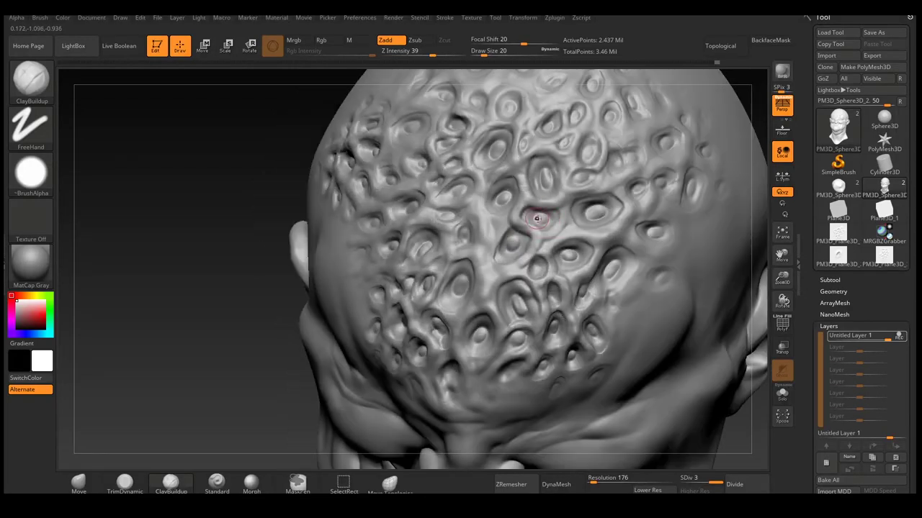
pyautogui.keyDown('ctrl'); pyautogui.moveTo(499, 271); pyautogui.dragTo(435, 331, button='right'); pyautogui.keyUp('ctrl')
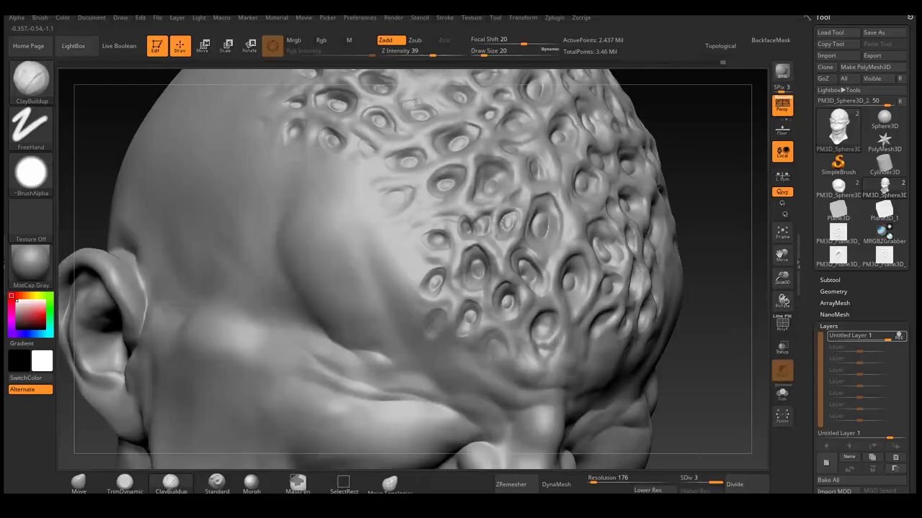
pyautogui.moveTo(419, 228)
pyautogui.mouseDown(button='right')
pyautogui.moveTo(479, 272)
pyautogui.moveTo(461, 255)
pyautogui.mouseUp(button='right')
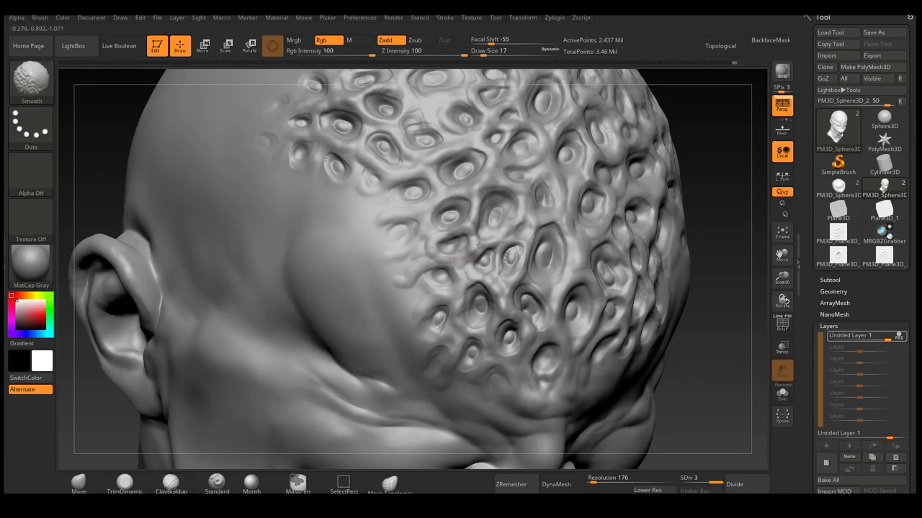
pyautogui.press('shift')
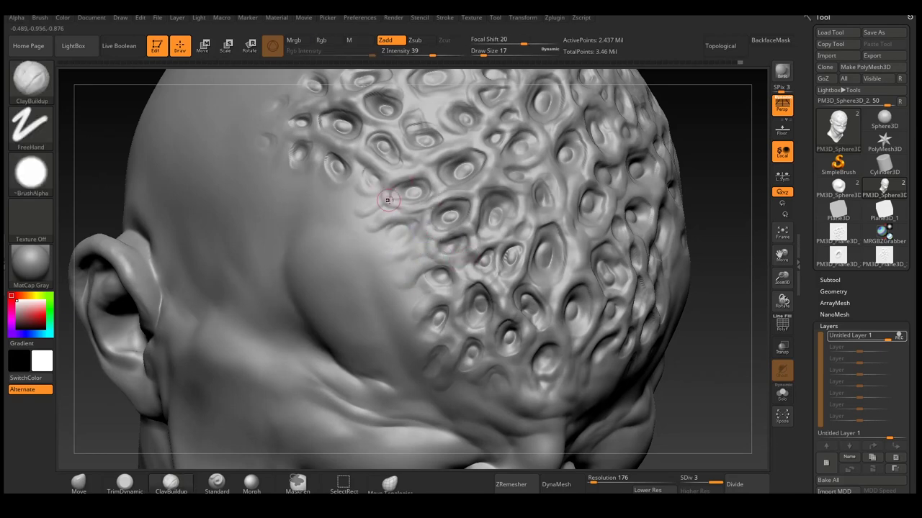
pyautogui.moveTo(388, 201)
pyautogui.mouseDown(button='right')
pyautogui.moveTo(418, 313)
pyautogui.moveTo(388, 293)
pyautogui.mouseUp(button='right')
pyautogui.press('s')
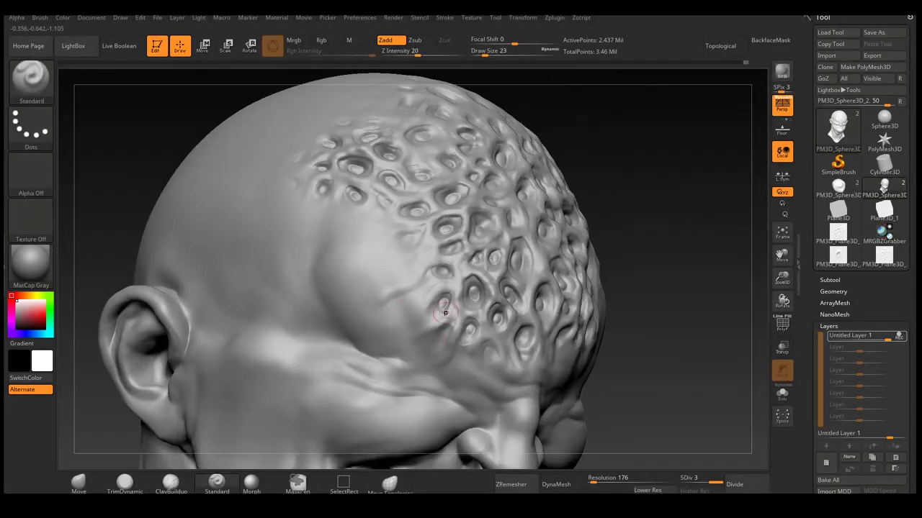
pyautogui.moveTo(445, 314); pyautogui.dragTo(428, 265, button='right')
pyautogui.press('space')
pyautogui.moveTo(411, 226)
pyautogui.mouseDown(button='right')
pyautogui.moveTo(401, 216)
pyautogui.moveTo(388, 238)
pyautogui.mouseUp(button='right')
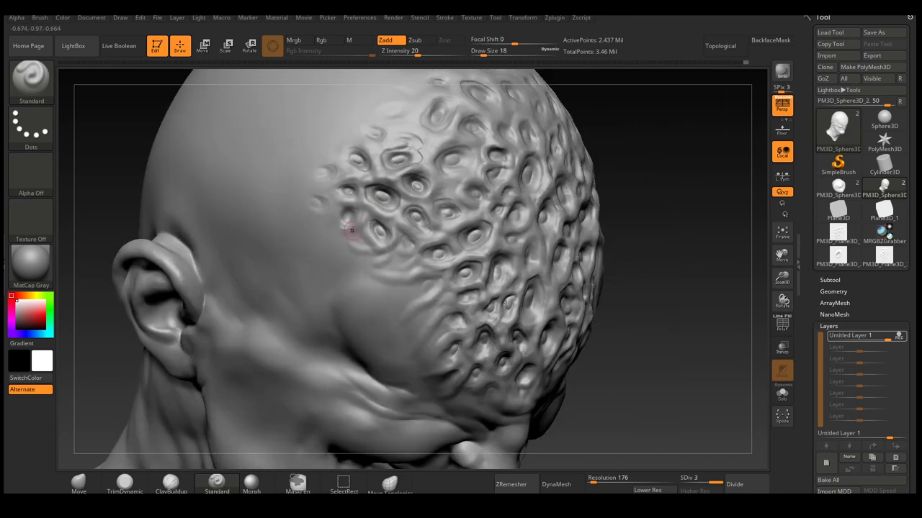
# - Erase stray cell detail back to smooth scalp with the Morph brush
pyautogui.press('b')
pyautogui.press('m')
pyautogui.press('o')
pyautogui.moveTo(380, 288)
pyautogui.mouseDown(button='right')
pyautogui.moveTo(400, 286)
pyautogui.moveTo(379, 273)
pyautogui.moveTo(425, 221)
pyautogui.moveTo(411, 206)
pyautogui.moveTo(445, 237)
pyautogui.moveTo(430, 268)
pyautogui.moveTo(508, 230)
pyautogui.mouseUp(button='right')
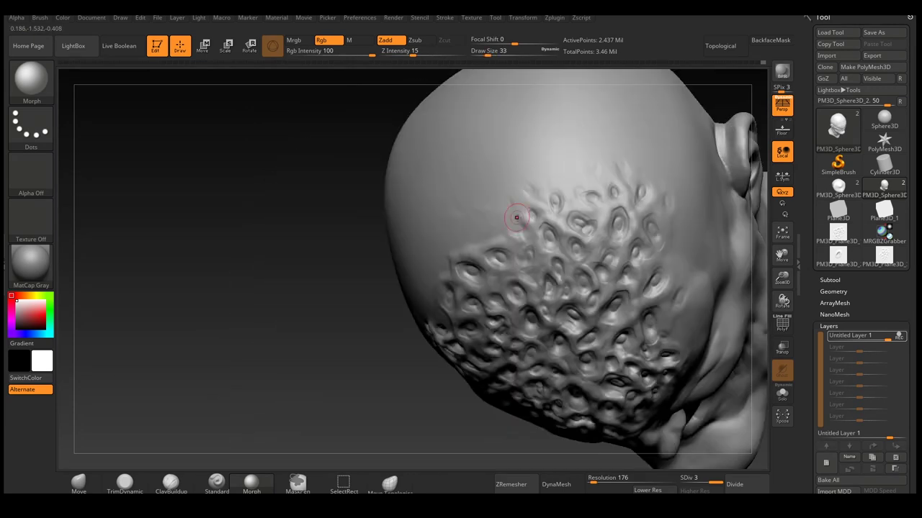
# - Build up cells from the side of the skull toward the forehead with ClayBuildup at size 17
pyautogui.moveTo(632, 169); pyautogui.dragTo(596, 192, button='right')
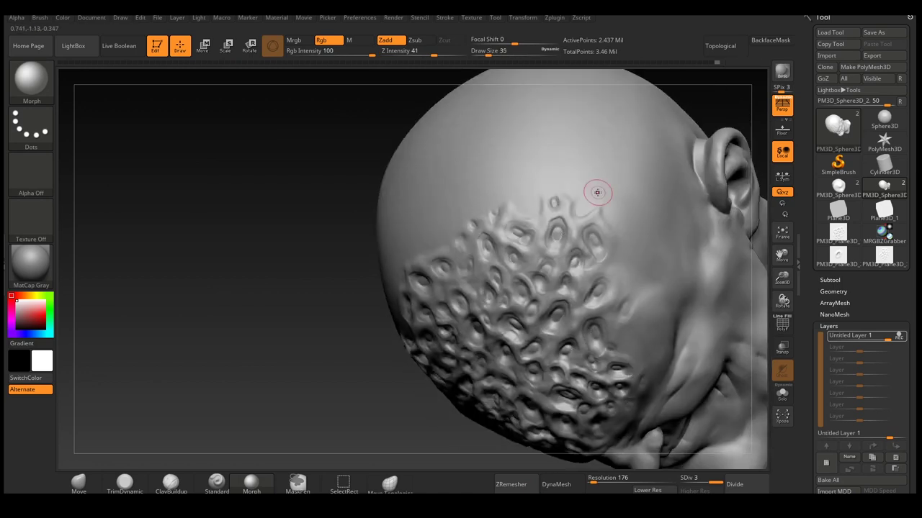
pyautogui.moveTo(490, 216); pyautogui.dragTo(414, 288, button='right')
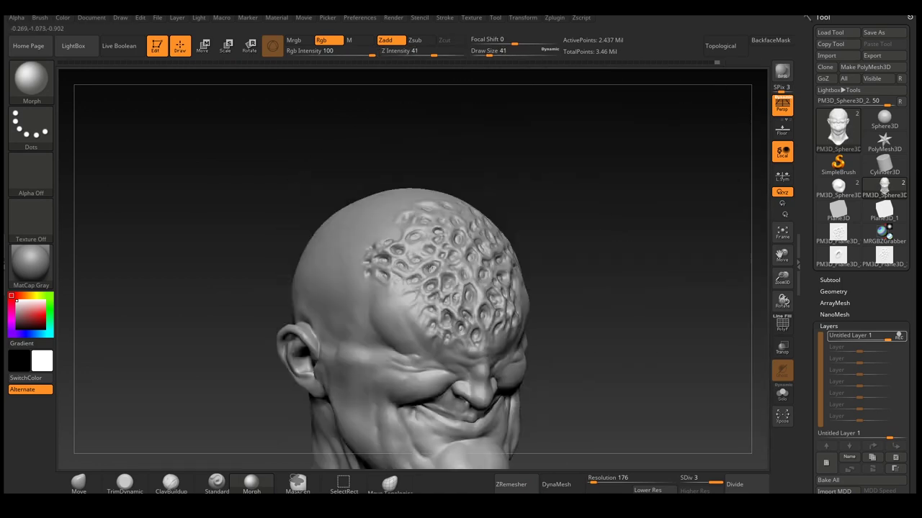
pyautogui.scroll(5, 414, 288)
pyautogui.press('b')
pyautogui.press('c')
pyautogui.press('b')
pyautogui.press('s')
pyautogui.moveTo(421, 303); pyautogui.dragTo(431, 308)
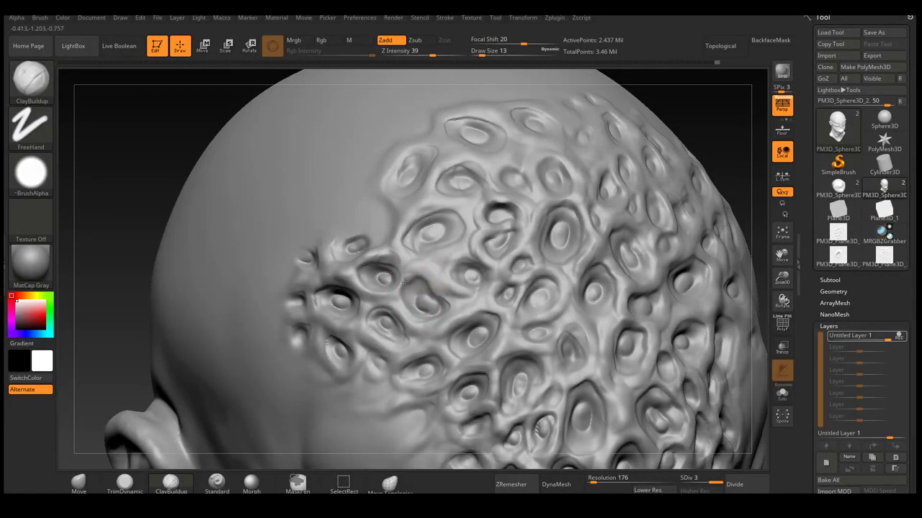
pyautogui.moveTo(446, 294)
pyautogui.mouseDown(button='right')
pyautogui.moveTo(453, 289)
pyautogui.moveTo(419, 272)
pyautogui.mouseUp(button='right')
pyautogui.moveTo(375, 248)
pyautogui.mouseDown(button='right')
pyautogui.moveTo(329, 251)
pyautogui.moveTo(363, 233)
pyautogui.moveTo(371, 244)
pyautogui.mouseUp(button='right')
pyautogui.moveTo(382, 209)
pyautogui.mouseDown(button='right')
pyautogui.moveTo(391, 257)
pyautogui.moveTo(370, 226)
pyautogui.moveTo(353, 302)
pyautogui.moveTo(411, 237)
pyautogui.moveTo(439, 317)
pyautogui.moveTo(445, 312)
pyautogui.mouseUp(button='right')
# - Reshape the textured area with Move at size 31, then smooth out bumps with Standard Dots
pyautogui.press('b')
pyautogui.press('m')
pyautogui.press('v')
pyautogui.press('s')
pyautogui.click(351, 304)
pyautogui.press('b')
pyautogui.press('s')
pyautogui.press('t')
pyautogui.keyDown('shift'); pyautogui.moveTo(432, 295); pyautogui.dragTo(491, 297); pyautogui.keyUp('shift')
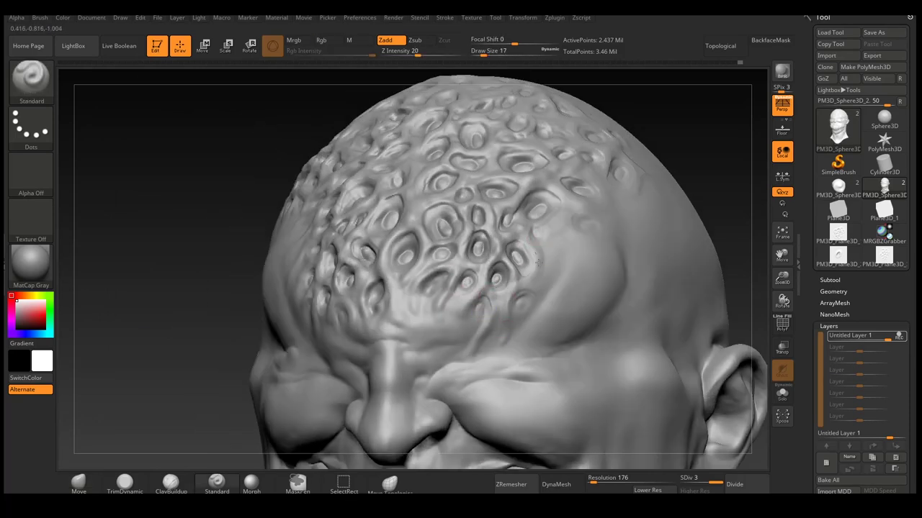
# - Taper the forehead cells into smooth skin above the brow with ClayBuildup and a smaller Standard Dots brush
pyautogui.press('b')
pyautogui.press('c')
pyautogui.press('b')
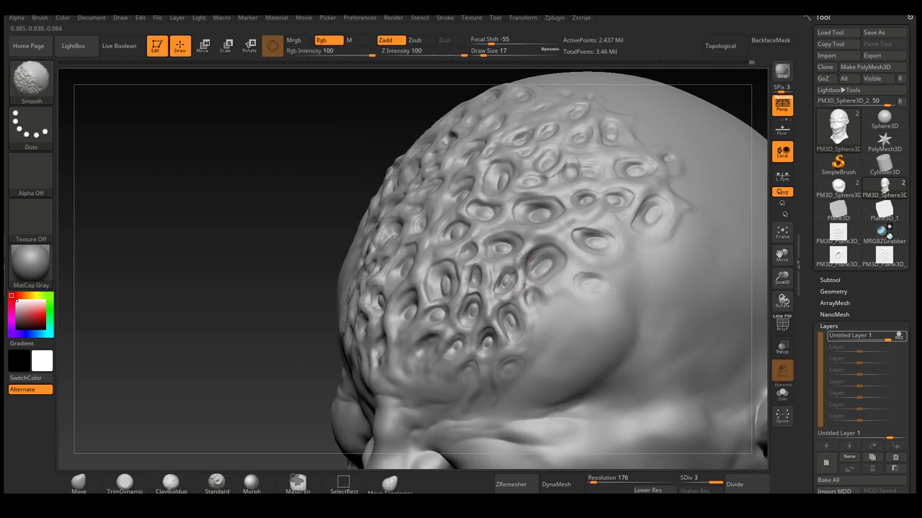
pyautogui.moveTo(537, 303); pyautogui.dragTo(482, 315, button='right')
pyautogui.press('b')
pyautogui.press('s')
pyautogui.press('t')
pyautogui.press('[')
pyautogui.moveTo(481, 370); pyautogui.dragTo(482, 255, button='right')
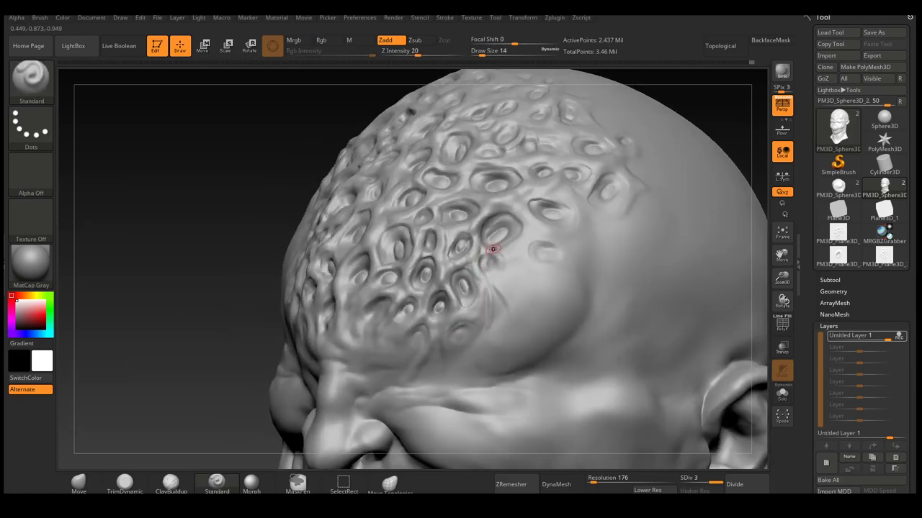
pyautogui.moveTo(538, 241)
pyautogui.mouseDown(button='right')
pyautogui.moveTo(501, 280)
pyautogui.moveTo(494, 355)
pyautogui.moveTo(494, 335)
pyautogui.moveTo(469, 329)
pyautogui.moveTo(482, 287)
pyautogui.mouseUp(button='right')
# - Carve grooves with DamStandard and dab raised dots between the cells on the crown
pyautogui.press('b')
pyautogui.press('d')
pyautogui.press('s')
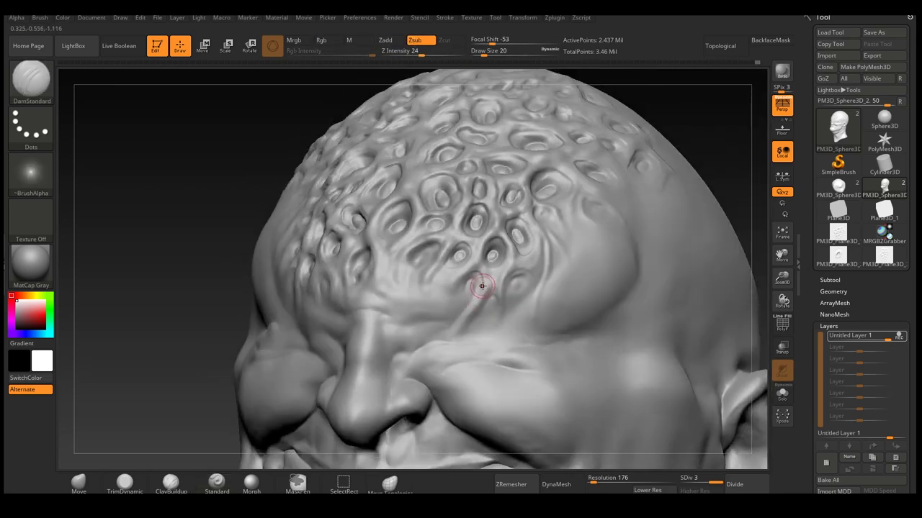
pyautogui.press('b')
pyautogui.press('c')
pyautogui.press('b')
pyautogui.press('b')
pyautogui.press('s')
pyautogui.press('t')
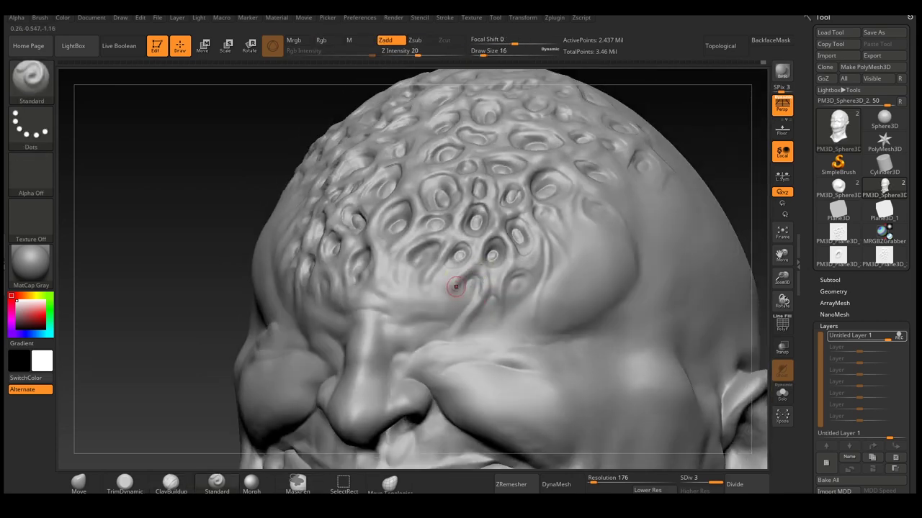
pyautogui.moveTo(458, 268)
pyautogui.mouseDown(button='right')
pyautogui.moveTo(442, 292)
pyautogui.moveTo(442, 244)
pyautogui.moveTo(434, 303)
pyautogui.moveTo(475, 288)
pyautogui.moveTo(447, 307)
pyautogui.moveTo(322, 326)
pyautogui.mouseUp(button='right')
pyautogui.press('s')
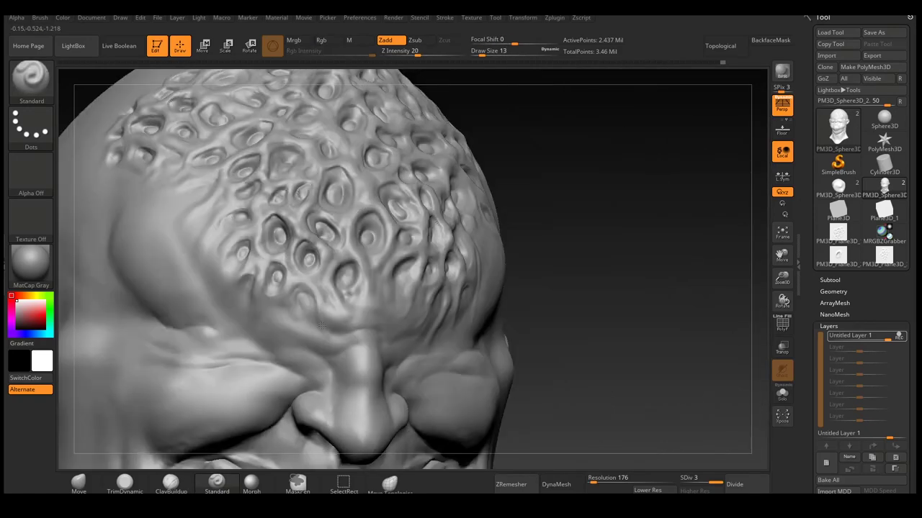
pyautogui.moveTo(298, 281)
pyautogui.mouseDown(button='right')
pyautogui.moveTo(336, 339)
pyautogui.moveTo(318, 283)
pyautogui.moveTo(360, 312)
pyautogui.moveTo(367, 338)
pyautogui.moveTo(389, 259)
pyautogui.moveTo(376, 265)
pyautogui.moveTo(366, 249)
pyautogui.mouseUp(button='right')
# - Push cell walls with Move, build them up with ClayBuildup, and recut grooves with DamStandard
pyautogui.press('b')
pyautogui.press('m')
pyautogui.press('v')
pyautogui.press('b')
pyautogui.press('c')
pyautogui.press('b')
pyautogui.press('s')
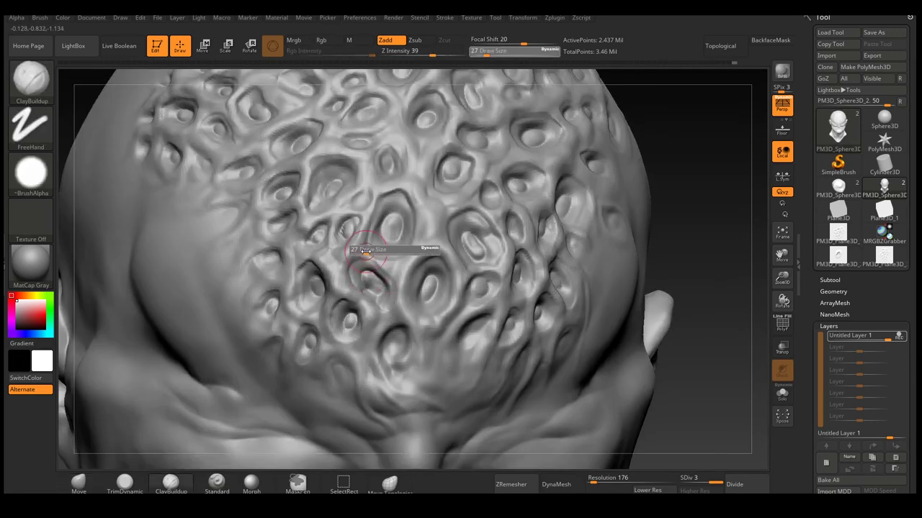
pyautogui.moveTo(368, 323)
pyautogui.mouseDown(button='right')
pyautogui.moveTo(360, 244)
pyautogui.moveTo(367, 274)
pyautogui.moveTo(373, 266)
pyautogui.moveTo(408, 274)
pyautogui.mouseUp(button='right')
pyautogui.press('b')
pyautogui.press('d')
pyautogui.press('s')
# - Keep alternating Move, ClayBuildup and DamStandard to sharpen rims across the pitted crown
pyautogui.press('b')
pyautogui.press('m')
pyautogui.press('v')
pyautogui.press('b')
pyautogui.press('c')
pyautogui.press('b')
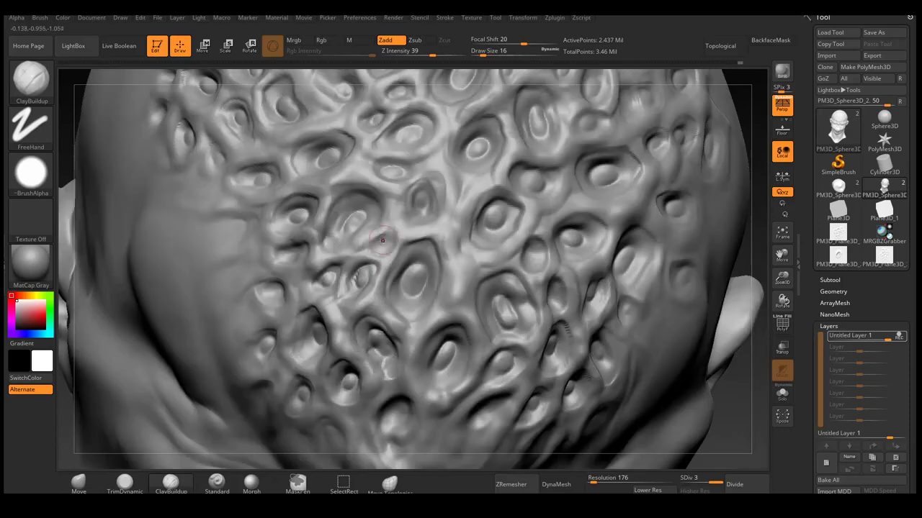
pyautogui.press('b')
pyautogui.press('d')
pyautogui.press('s')
pyautogui.moveTo(377, 245)
pyautogui.mouseDown(button='right')
pyautogui.moveTo(364, 226)
pyautogui.moveTo(370, 264)
pyautogui.moveTo(384, 191)
pyautogui.moveTo(372, 255)
pyautogui.moveTo(396, 274)
pyautogui.moveTo(432, 268)
pyautogui.moveTo(463, 295)
pyautogui.moveTo(463, 278)
pyautogui.moveTo(462, 297)
pyautogui.mouseUp(button='right')
pyautogui.press('b')
pyautogui.press('m')
pyautogui.press('v')
pyautogui.press('b')
# - Dab small raised nubs inside the cells on the back and left side of the skull
pyautogui.press('s')
pyautogui.press('t')
pyautogui.press('s')
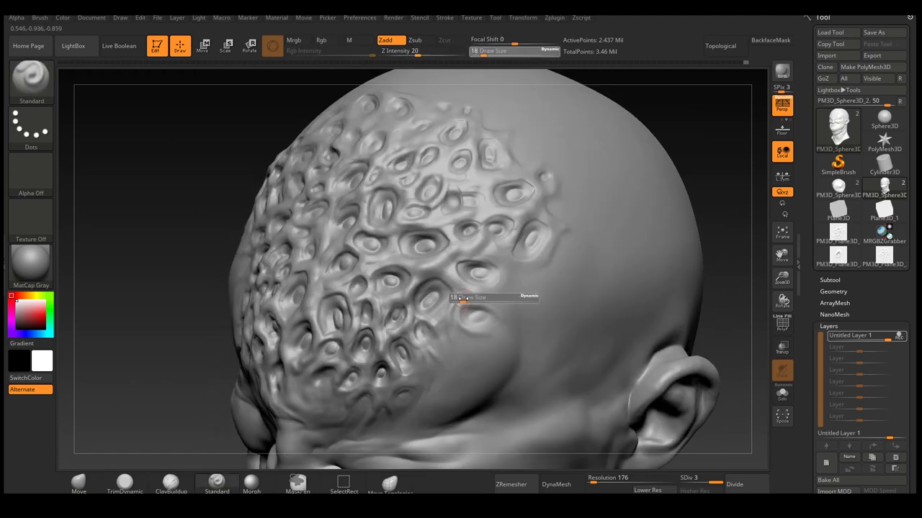
pyautogui.moveTo(509, 234)
pyautogui.mouseDown(button='right')
pyautogui.moveTo(480, 228)
pyautogui.moveTo(477, 211)
pyautogui.moveTo(473, 247)
pyautogui.moveTo(445, 276)
pyautogui.mouseUp(button='right')
pyautogui.press('b')
pyautogui.press('c')
pyautogui.press('b')
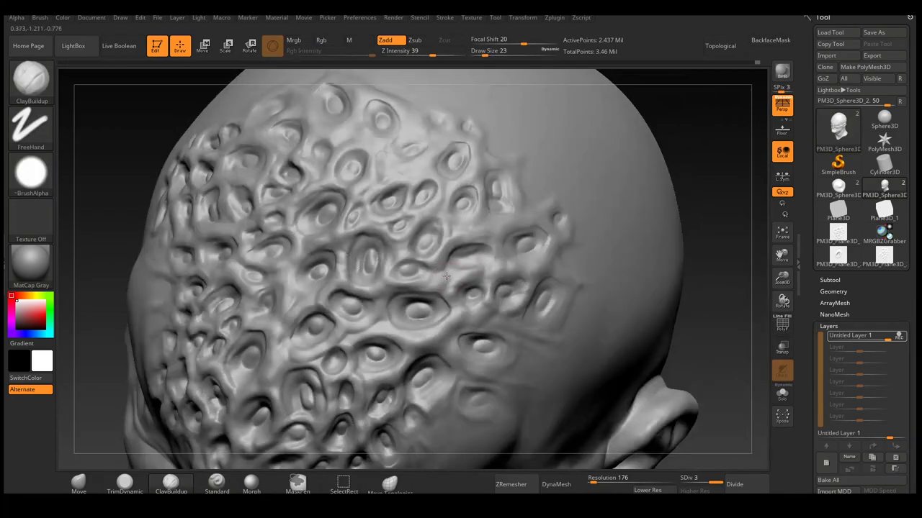
pyautogui.moveTo(492, 250); pyautogui.dragTo(447, 234, button='right')
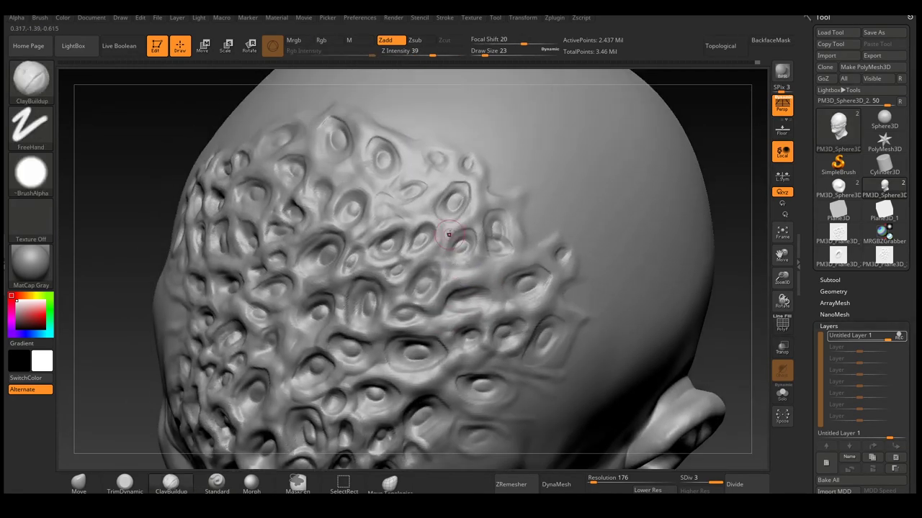
pyautogui.press('b')
pyautogui.press('d')
pyautogui.press('s')
pyautogui.moveTo(453, 279)
pyautogui.mouseDown(button='right')
pyautogui.moveTo(426, 269)
pyautogui.moveTo(473, 305)
pyautogui.moveTo(442, 247)
pyautogui.moveTo(518, 309)
pyautogui.moveTo(513, 244)
pyautogui.moveTo(381, 235)
pyautogui.moveTo(376, 223)
pyautogui.moveTo(383, 244)
pyautogui.moveTo(378, 219)
pyautogui.mouseUp(button='right')
# - Alternate ClayBuildup and DamStandard strokes to add new carved-border cells over the back of the skull
pyautogui.press('b')
pyautogui.press('c')
pyautogui.press('b')
pyautogui.press('b')
pyautogui.press('d')
pyautogui.press('s')
pyautogui.press('b')
pyautogui.press('c')
pyautogui.press('b')
pyautogui.press('b')
pyautogui.press('d')
pyautogui.press('s')
pyautogui.press('b')
pyautogui.press('c')
# - Reshape cells with Move, build and carve more, then Shift-smooth the walls between them
pyautogui.press('b')
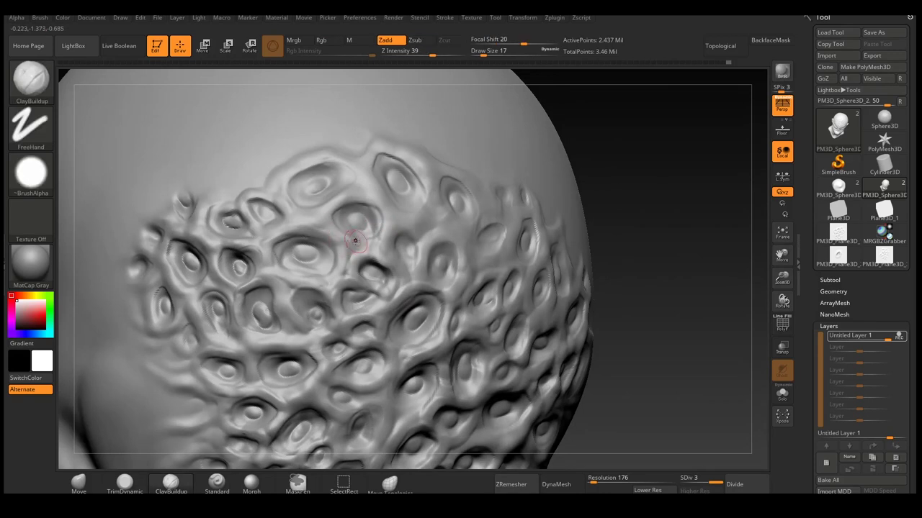
pyautogui.press('b')
pyautogui.press('m')
pyautogui.press('v')
pyautogui.moveTo(345, 265)
pyautogui.mouseDown(button='right')
pyautogui.moveTo(379, 255)
pyautogui.moveTo(378, 275)
pyautogui.moveTo(350, 304)
pyautogui.moveTo(358, 312)
pyautogui.moveTo(377, 274)
pyautogui.moveTo(380, 282)
pyautogui.moveTo(370, 284)
pyautogui.moveTo(332, 249)
pyautogui.moveTo(301, 259)
pyautogui.moveTo(335, 228)
pyautogui.moveTo(383, 285)
pyautogui.mouseUp(button='right')
pyautogui.press('s')
pyautogui.press('b')
pyautogui.press('c')
pyautogui.press('b')
pyautogui.press('b')
pyautogui.press('d')
pyautogui.press('s')
pyautogui.press('s')
pyautogui.moveTo(381, 328)
pyautogui.mouseDown(button='right')
pyautogui.moveTo(376, 298)
pyautogui.moveTo(300, 292)
pyautogui.moveTo(325, 303)
pyautogui.mouseUp(button='right')
pyautogui.press('b')
pyautogui.press('c')
pyautogui.press('b')
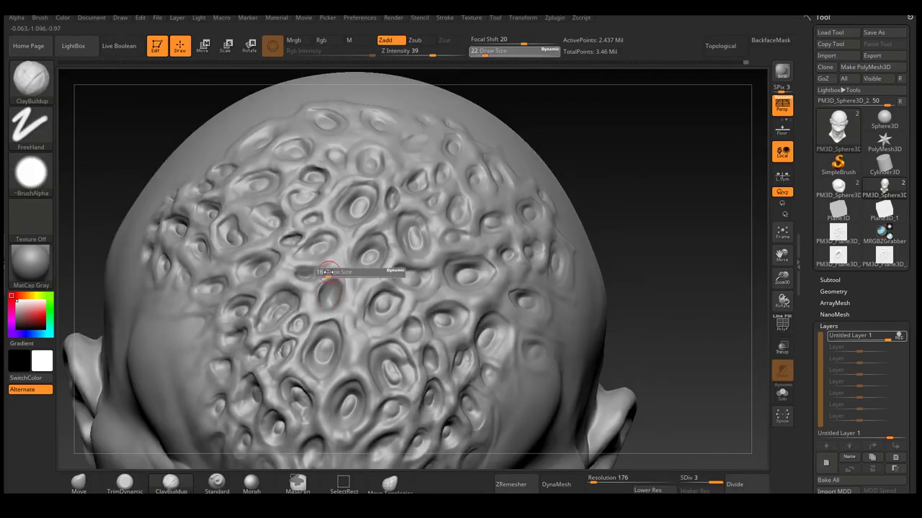
pyautogui.moveTo(331, 263)
pyautogui.mouseDown(button='right')
pyautogui.moveTo(305, 323)
pyautogui.moveTo(324, 336)
pyautogui.moveTo(360, 319)
pyautogui.moveTo(350, 267)
pyautogui.moveTo(354, 288)
pyautogui.moveTo(331, 306)
pyautogui.moveTo(313, 301)
pyautogui.moveTo(333, 250)
pyautogui.mouseUp(button='right')
pyautogui.press('shift')
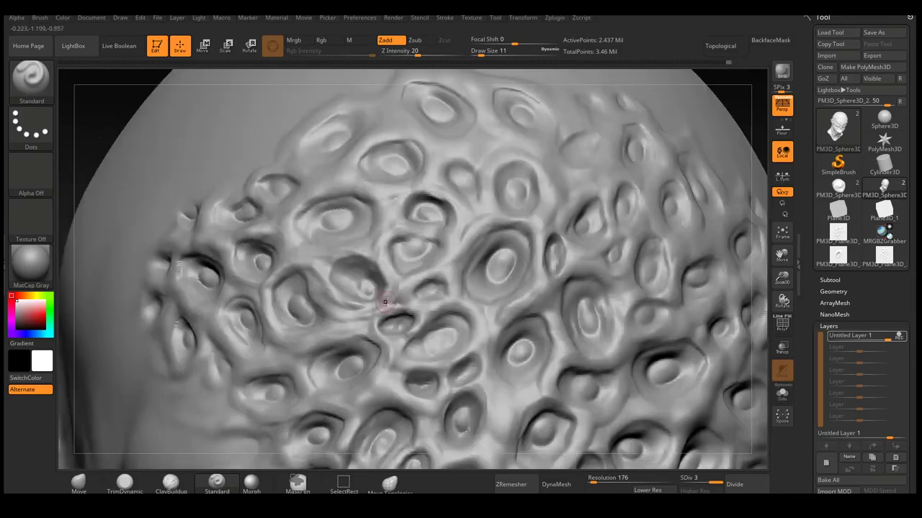
# - Drop the brush size to 7 and refine the edge cells around the back of the head
pyautogui.press('[')
pyautogui.press('[')
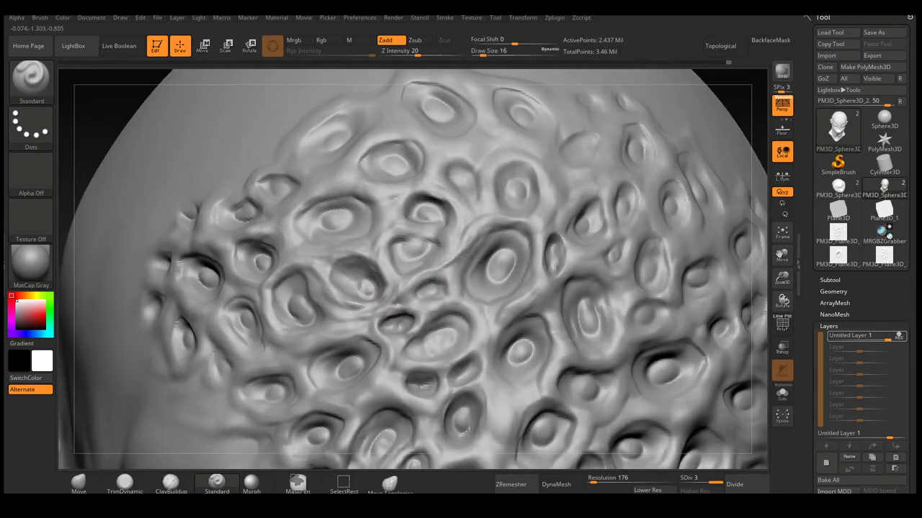
pyautogui.moveTo(443, 283)
pyautogui.mouseDown(button='right')
pyautogui.moveTo(362, 264)
pyautogui.moveTo(285, 208)
pyautogui.mouseUp(button='right')
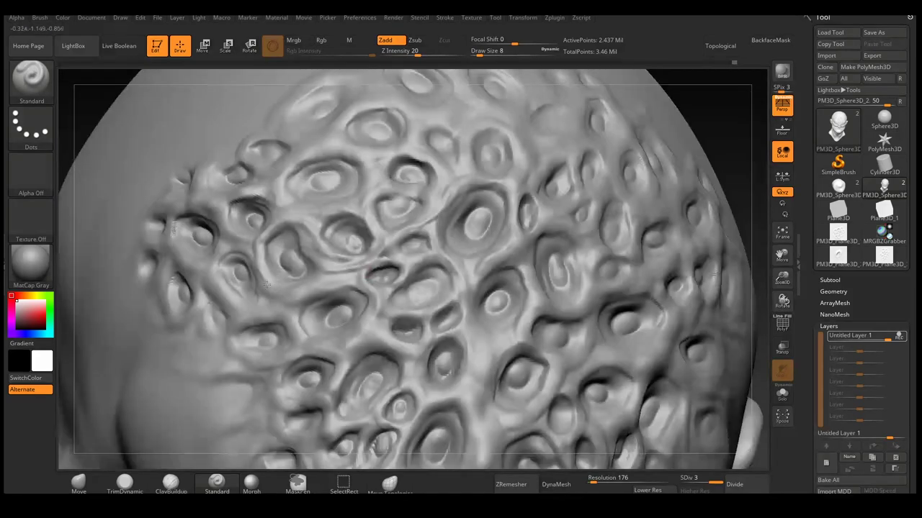
pyautogui.moveTo(341, 304); pyautogui.dragTo(262, 303, button='right')
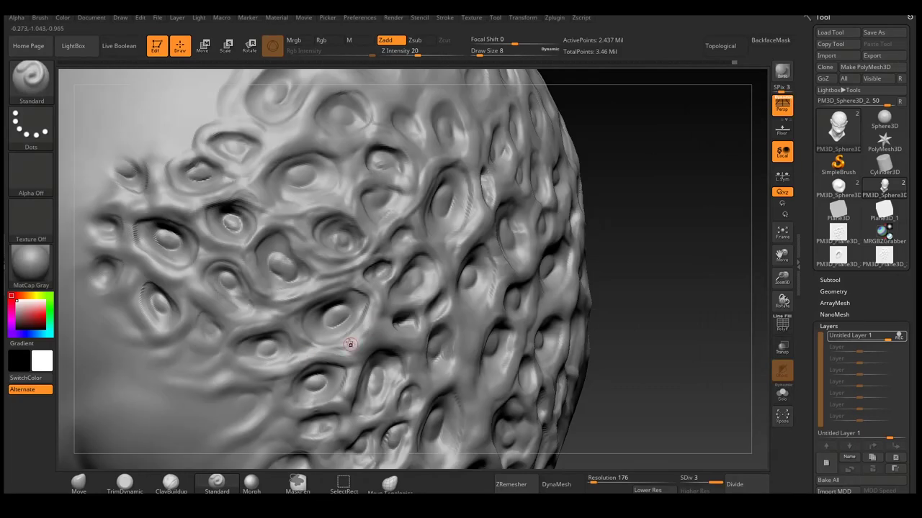
pyautogui.moveTo(350, 345); pyautogui.dragTo(437, 279, button='right')
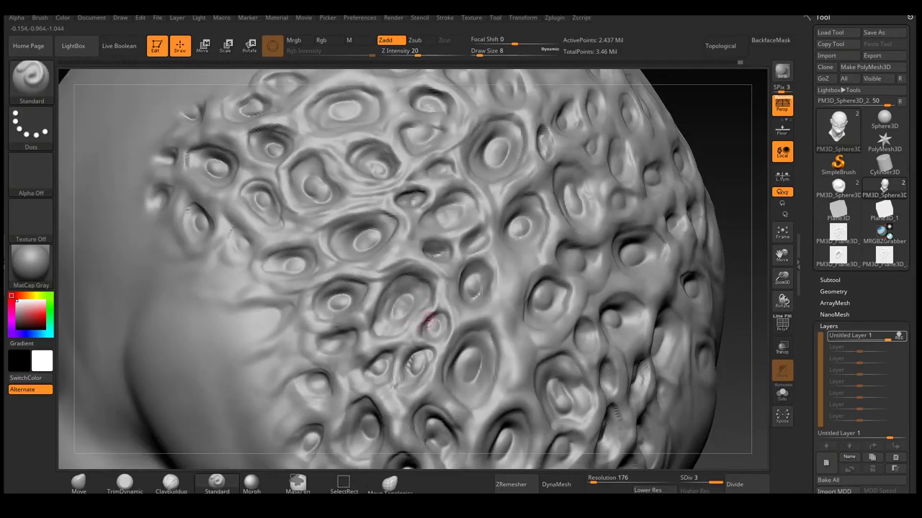
pyautogui.moveTo(381, 374)
pyautogui.mouseDown(button='right')
pyautogui.moveTo(411, 302)
pyautogui.moveTo(411, 354)
pyautogui.moveTo(442, 325)
pyautogui.moveTo(455, 273)
pyautogui.moveTo(373, 257)
pyautogui.mouseUp(button='right')
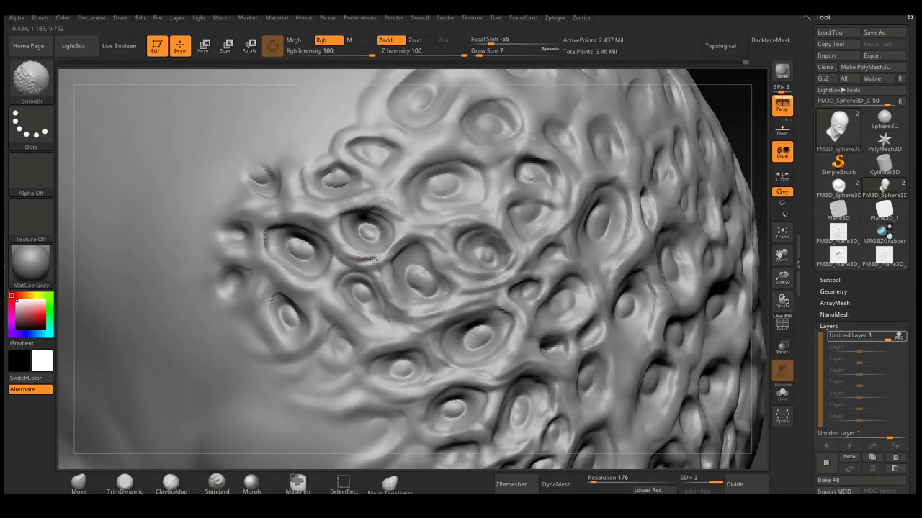
pyautogui.moveTo(435, 249); pyautogui.dragTo(388, 211, button='right')
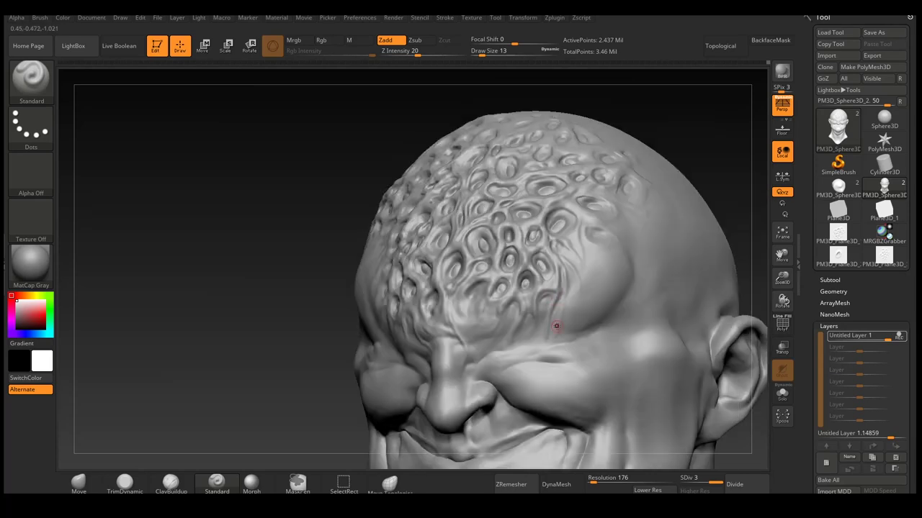
# - Shift-smooth the cell pattern's front edge near the temple so pits fade into smooth skull
pyautogui.press('shift')
pyautogui.moveTo(565, 315); pyautogui.dragTo(561, 384, button='right')
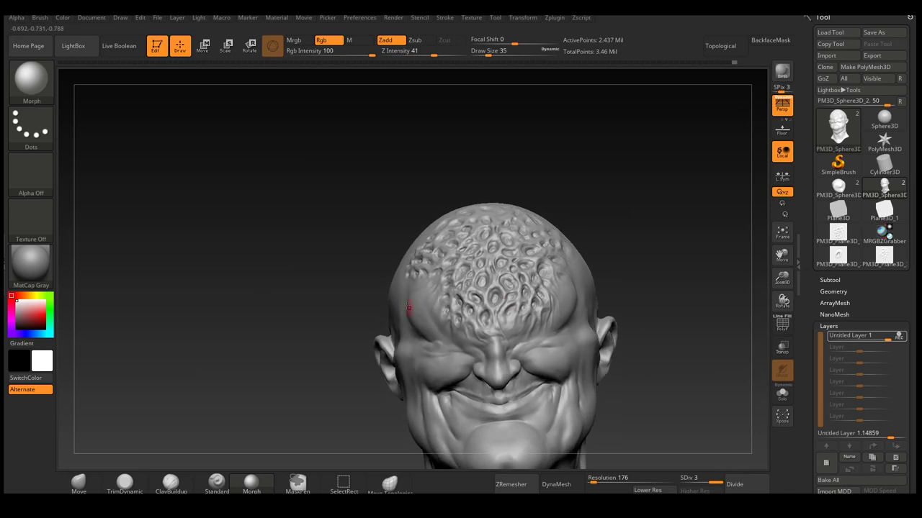
pyautogui.moveTo(481, 320); pyautogui.dragTo(492, 379, button='right')
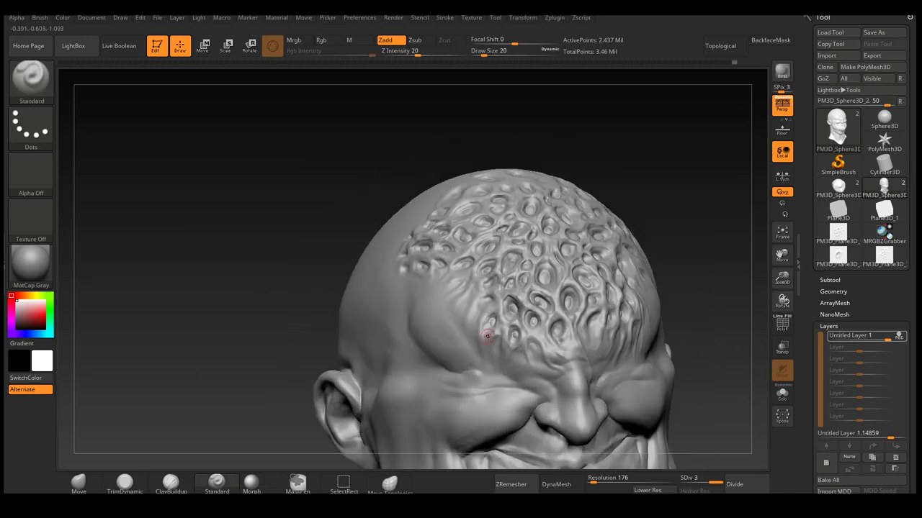
pyautogui.moveTo(496, 331)
pyautogui.mouseDown(button='right')
pyautogui.moveTo(509, 382)
pyautogui.moveTo(453, 247)
pyautogui.mouseUp(button='right')
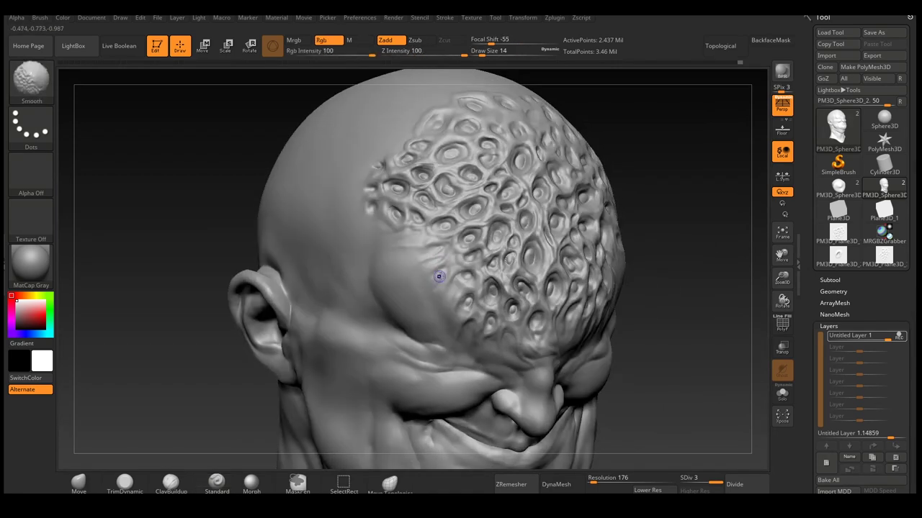
pyautogui.moveTo(436, 285); pyautogui.dragTo(422, 281, button='right')
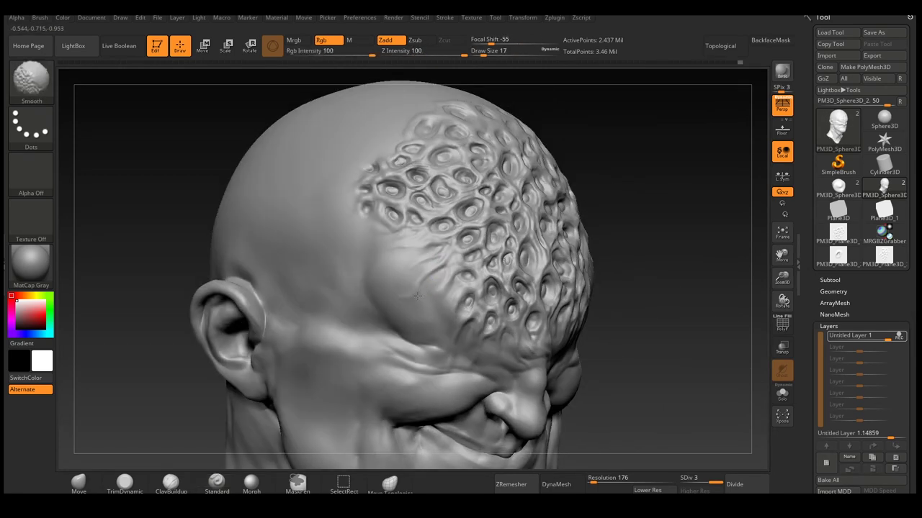
pyautogui.moveTo(411, 349); pyautogui.dragTo(385, 228, button='right')
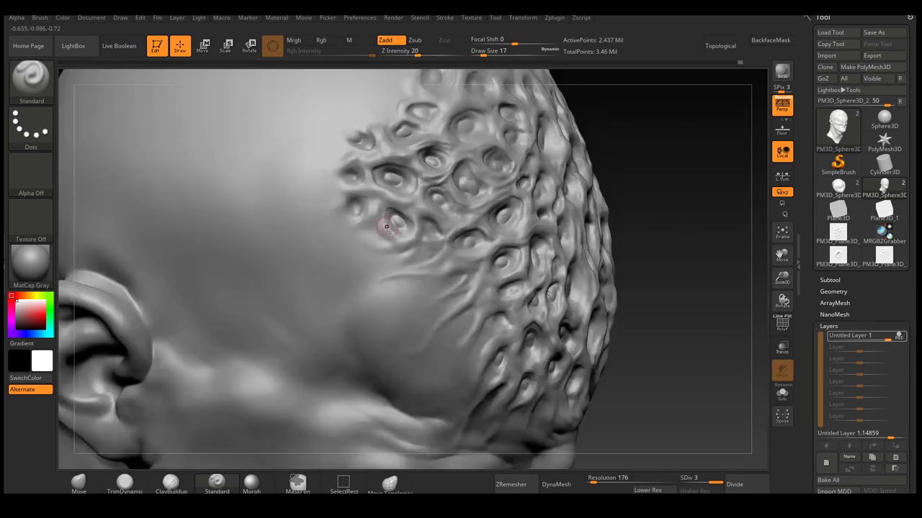
pyautogui.press('shift')
pyautogui.moveTo(407, 360); pyautogui.dragTo(400, 282, button='right')
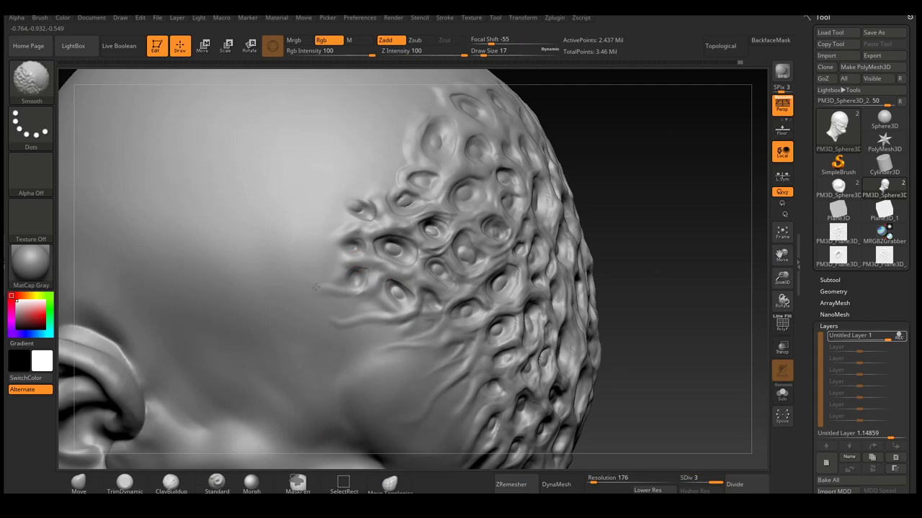
pyautogui.moveTo(335, 326)
pyautogui.mouseDown(button='right')
pyautogui.moveTo(360, 273)
pyautogui.moveTo(422, 267)
pyautogui.moveTo(452, 249)
pyautogui.mouseUp(button='right')
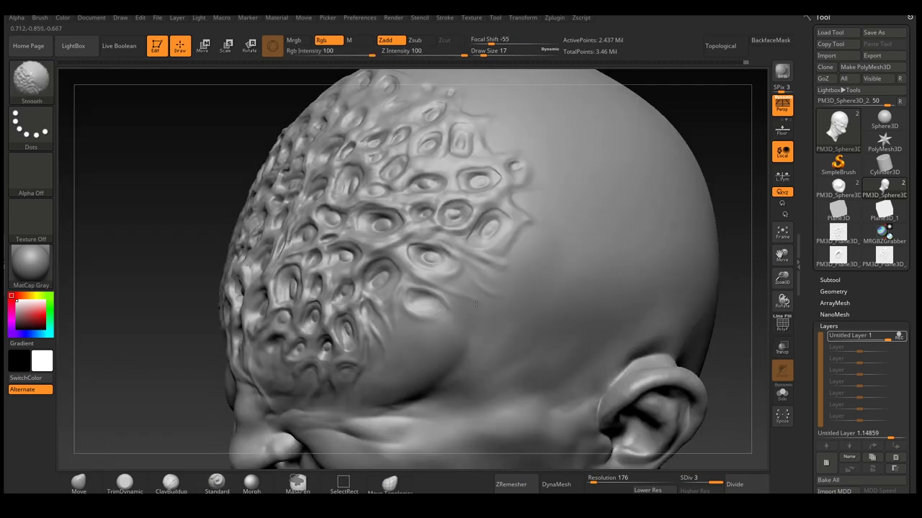